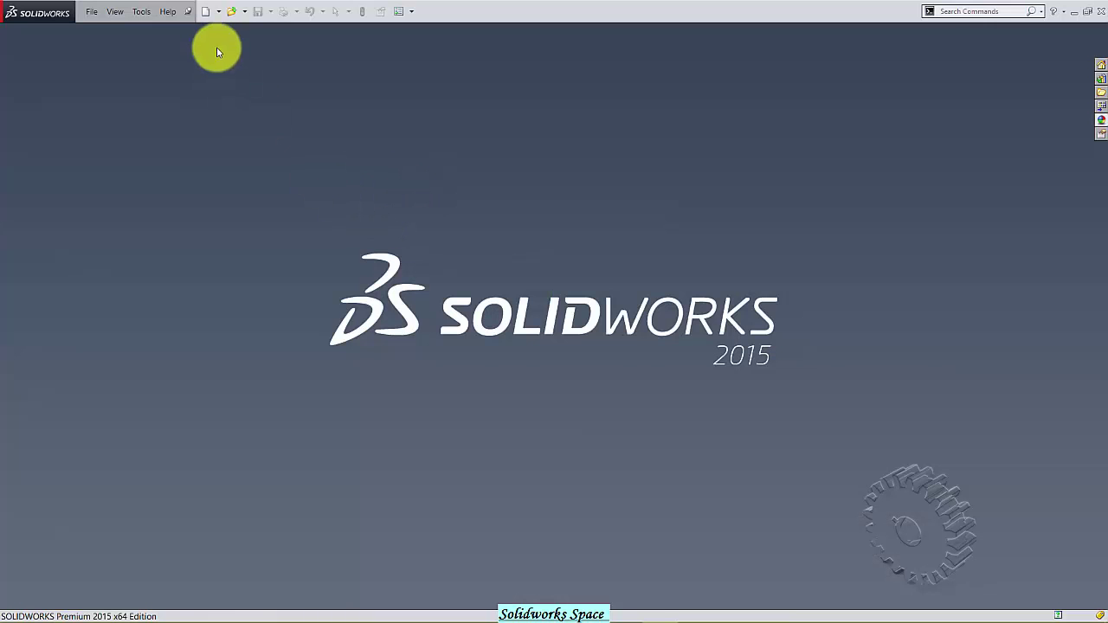
- Create a new blank part document from the Part template
left_click(207, 12)
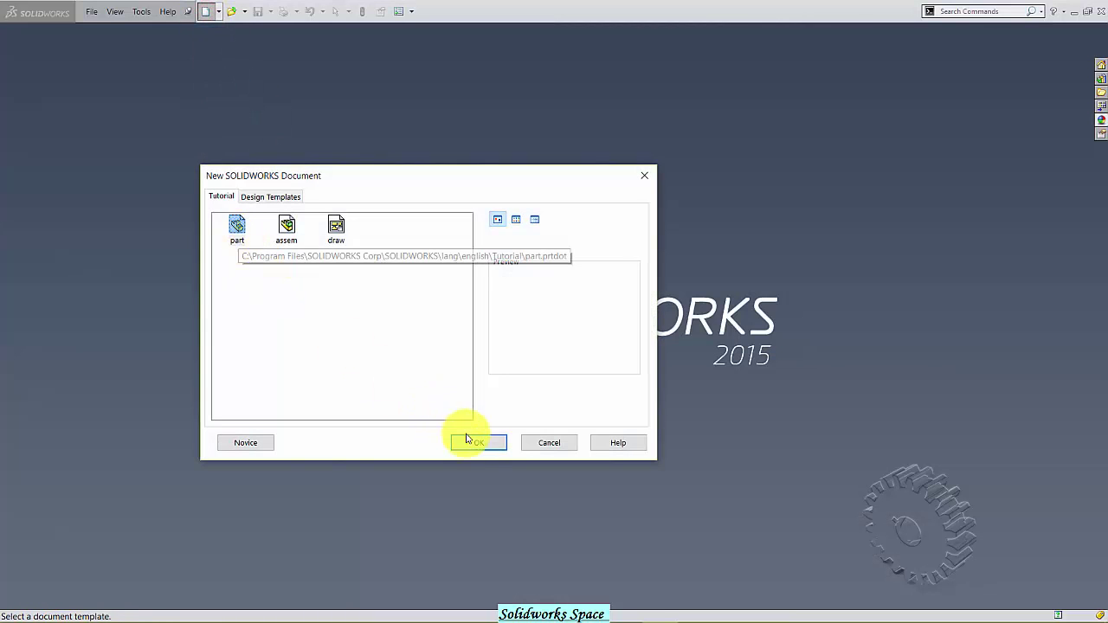
left_click(478, 445)
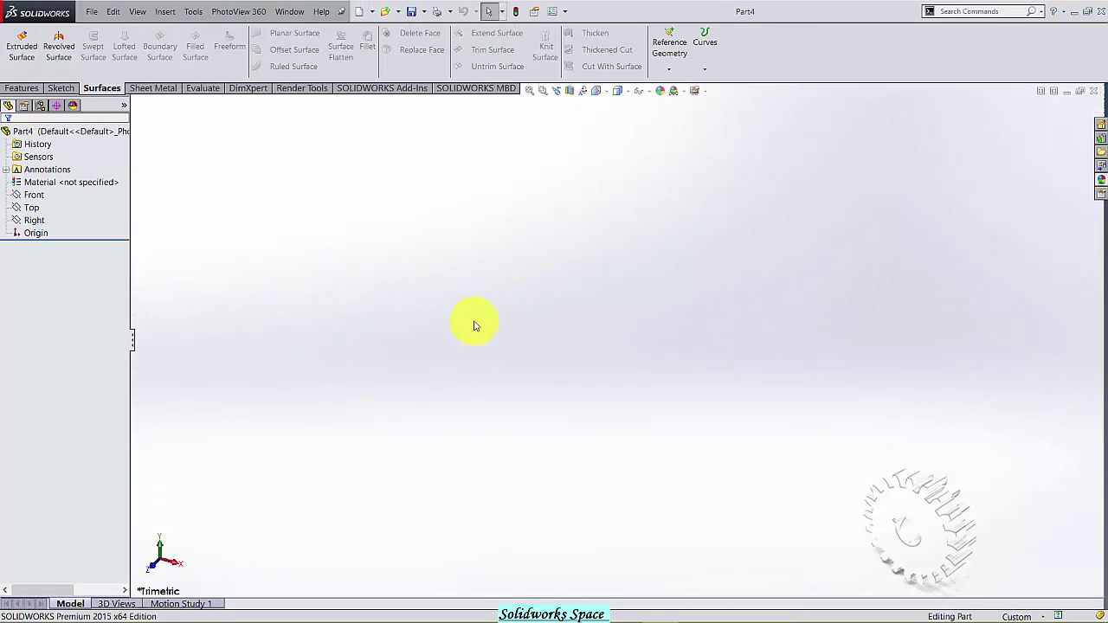
- Start a sketch on the Front plane, viewed normal to it
left_click(30, 196)
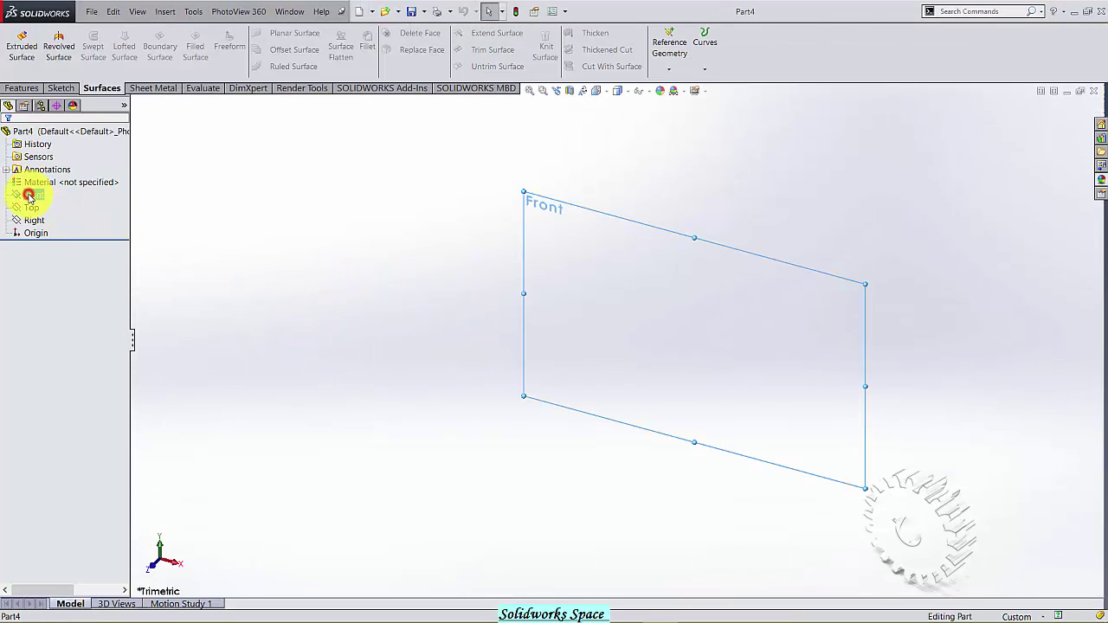
left_click(77, 179)
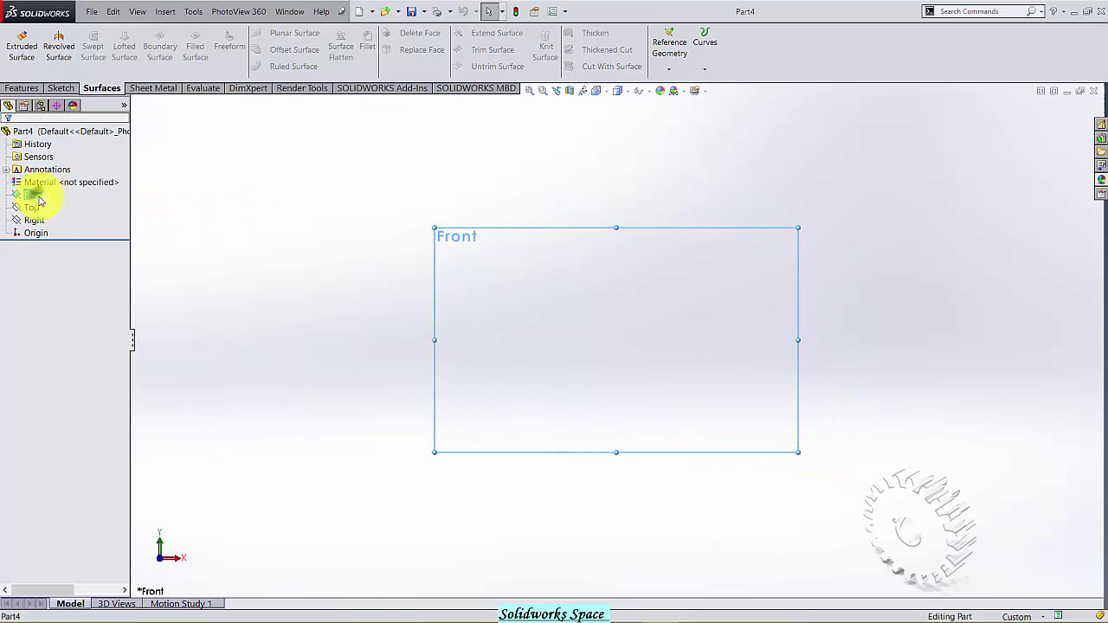
right_click(39, 196)
left_click(44, 178)
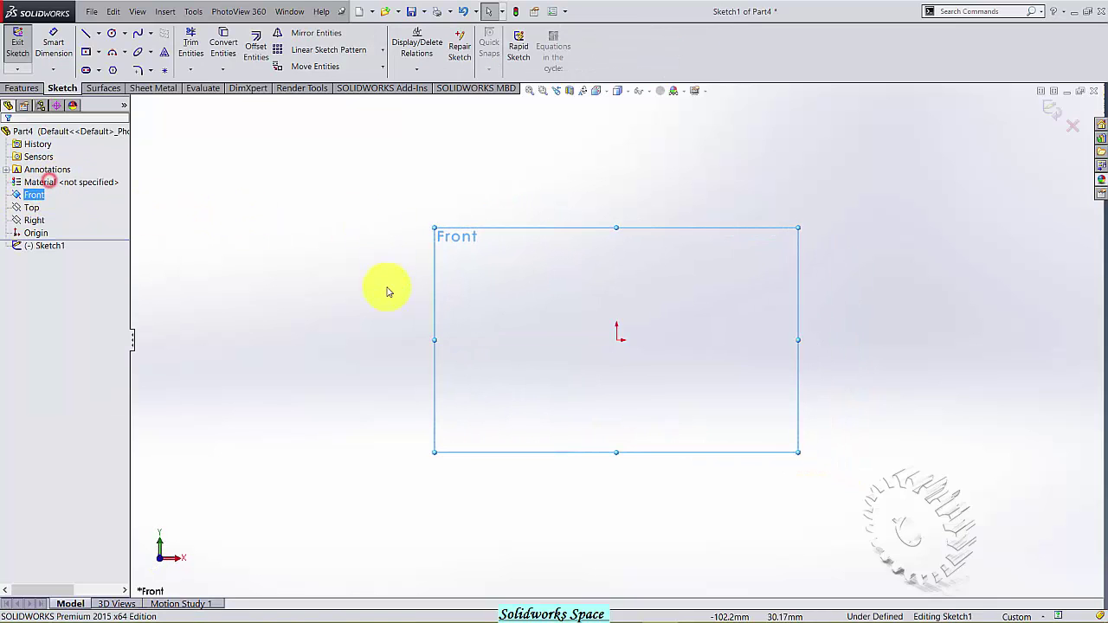
- Draw a vertical construction line down to the origin and a horizontal centreline through it
left_click(99, 35)
left_click(111, 69)
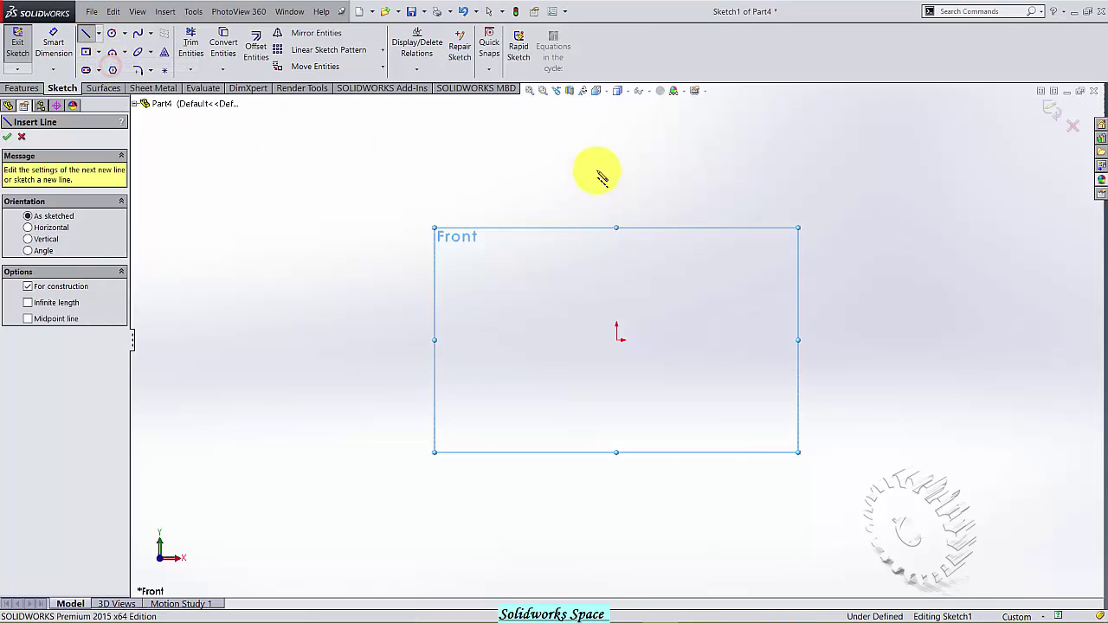
left_click(617, 172)
left_click(616, 339)
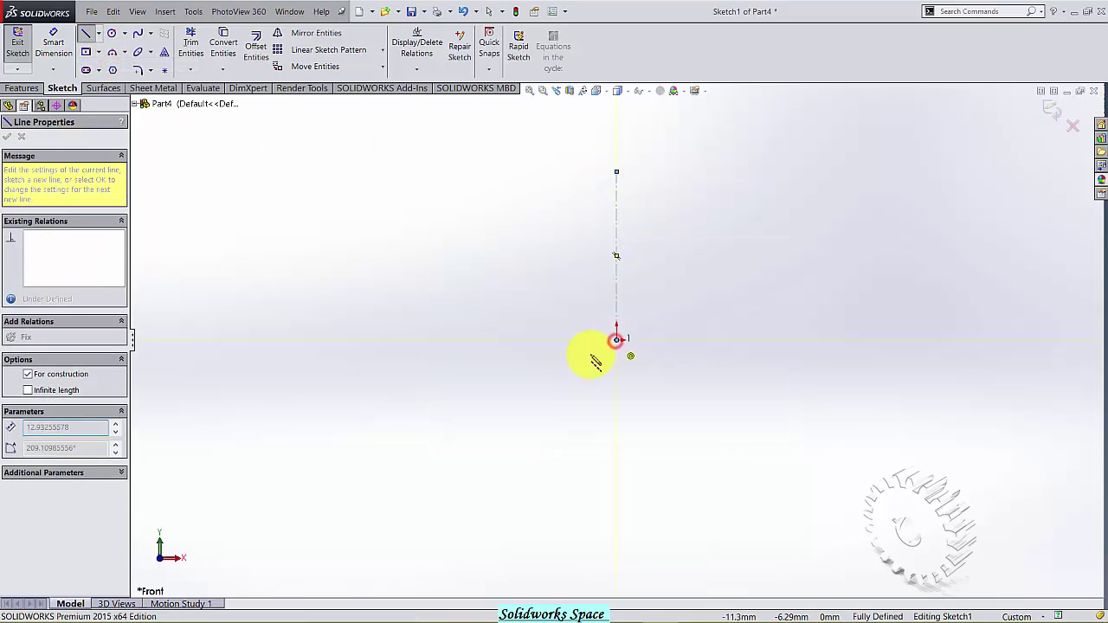
key("Escape")
left_click(99, 32)
left_click(112, 68)
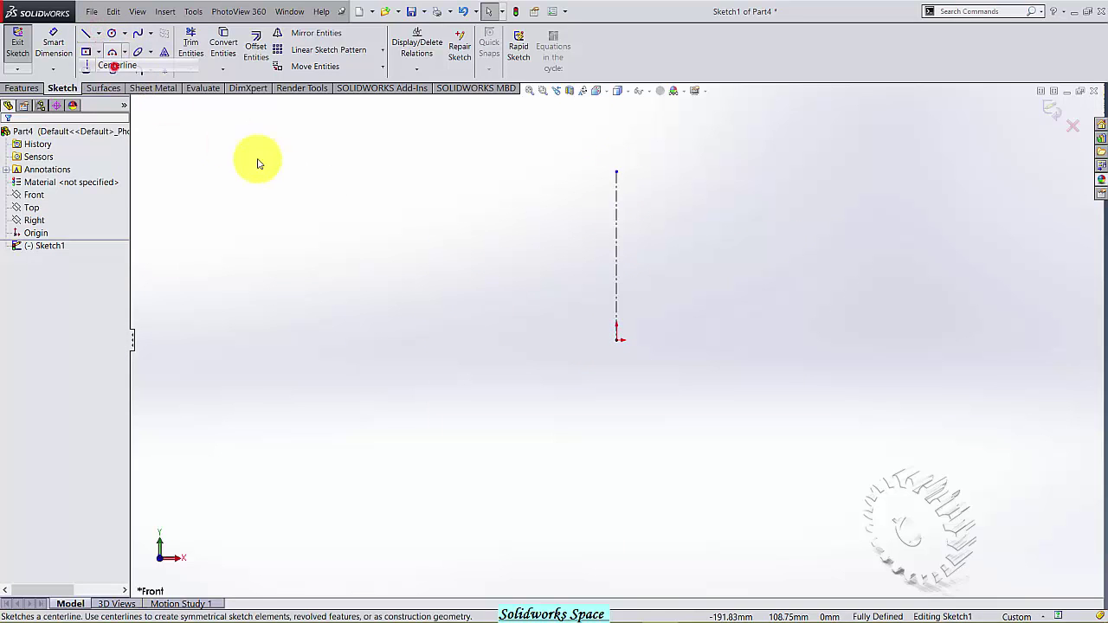
left_click(445, 339)
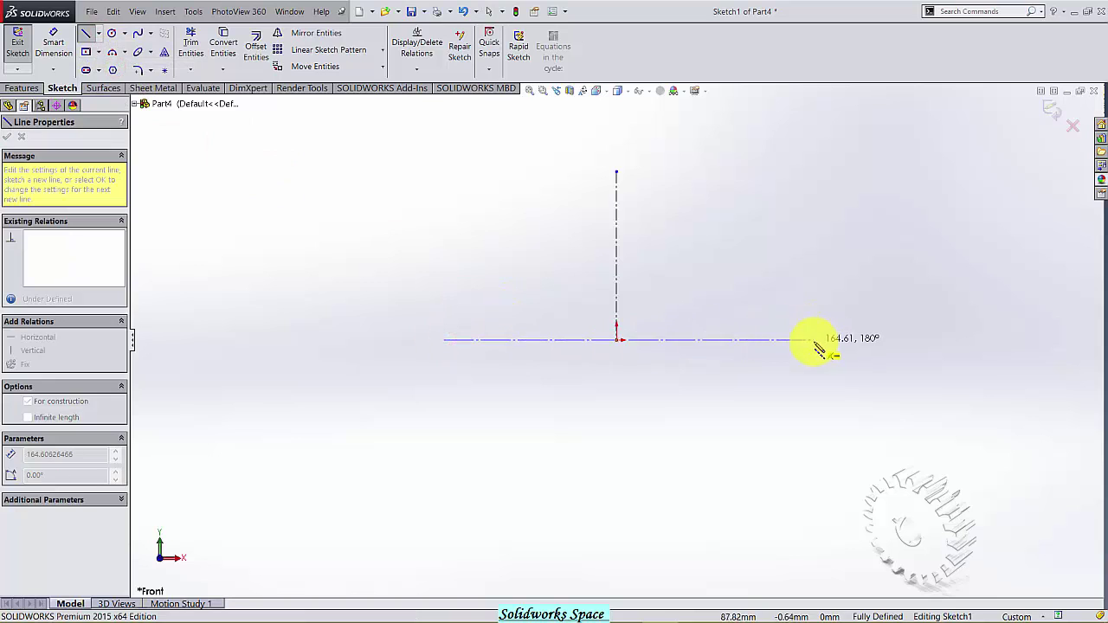
double_click(814, 339)
key("Escape")
- Dimension the vertical line's height to 75 mm above the horizontal centreline
left_click(63, 48)
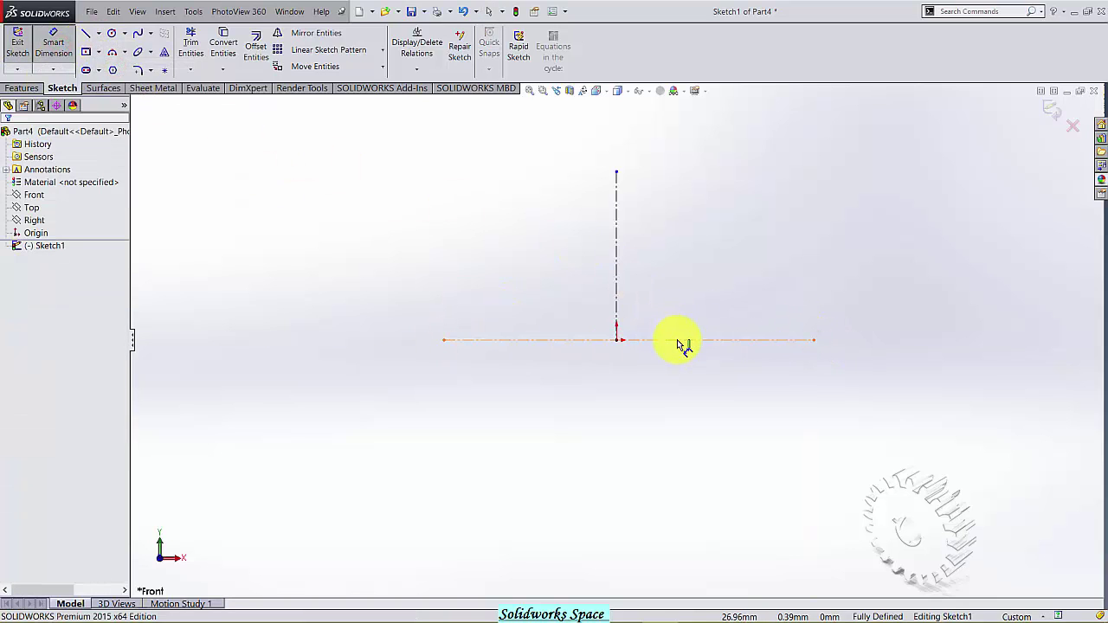
left_click(678, 340)
left_click(617, 172)
left_click(733, 241)
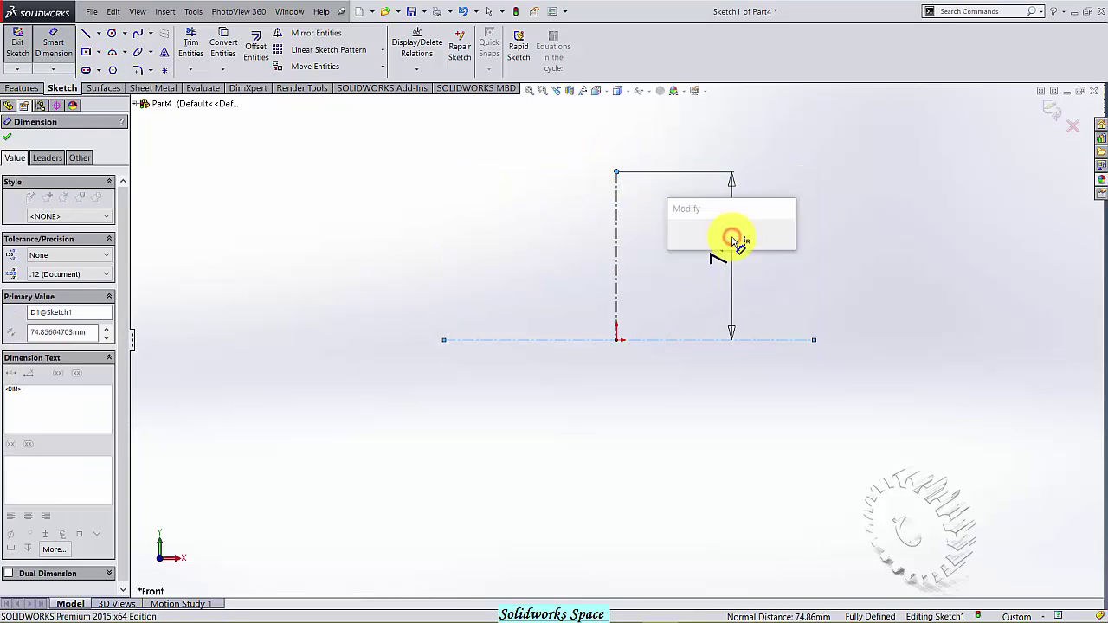
type("75")
key("Return")
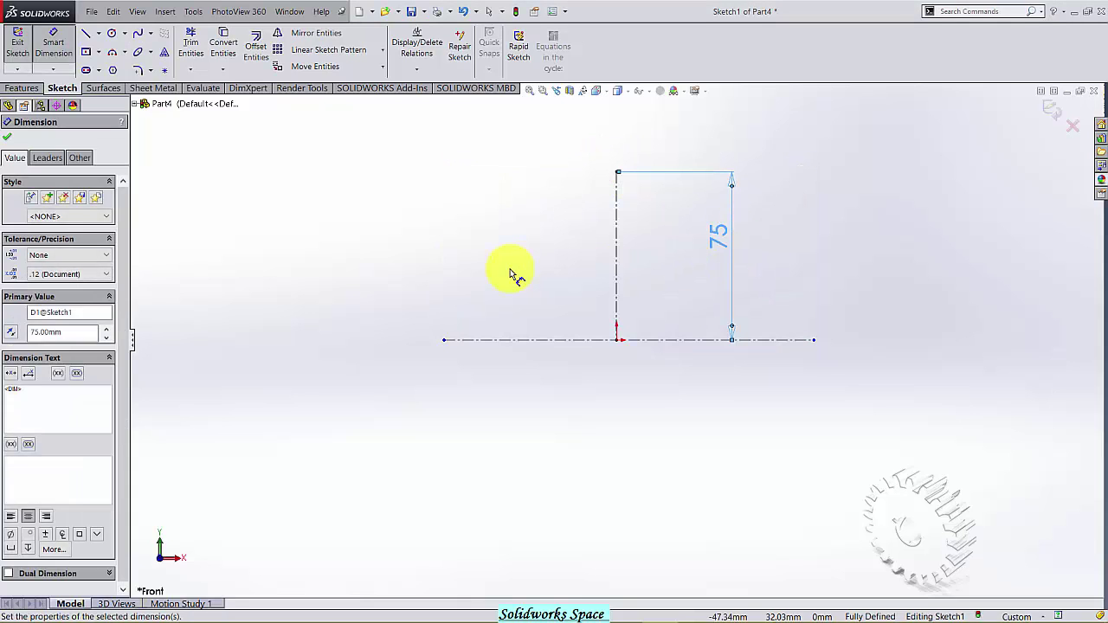
key("Escape")
- Draw a three-point arc for the cup wall and a short base line to the centreline
left_click(115, 56)
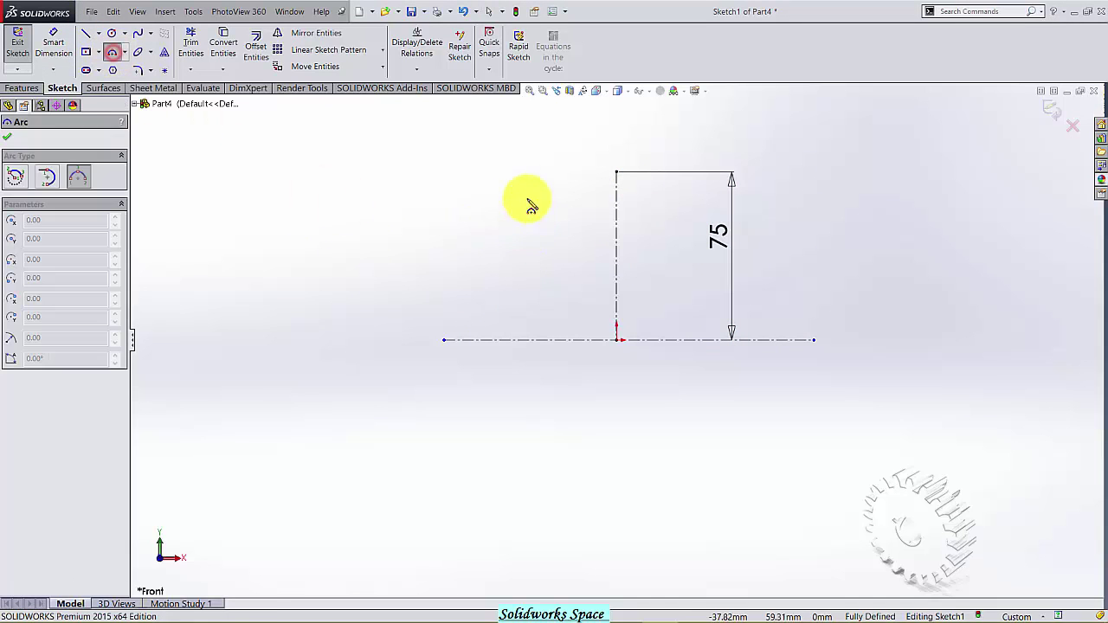
left_click(508, 174)
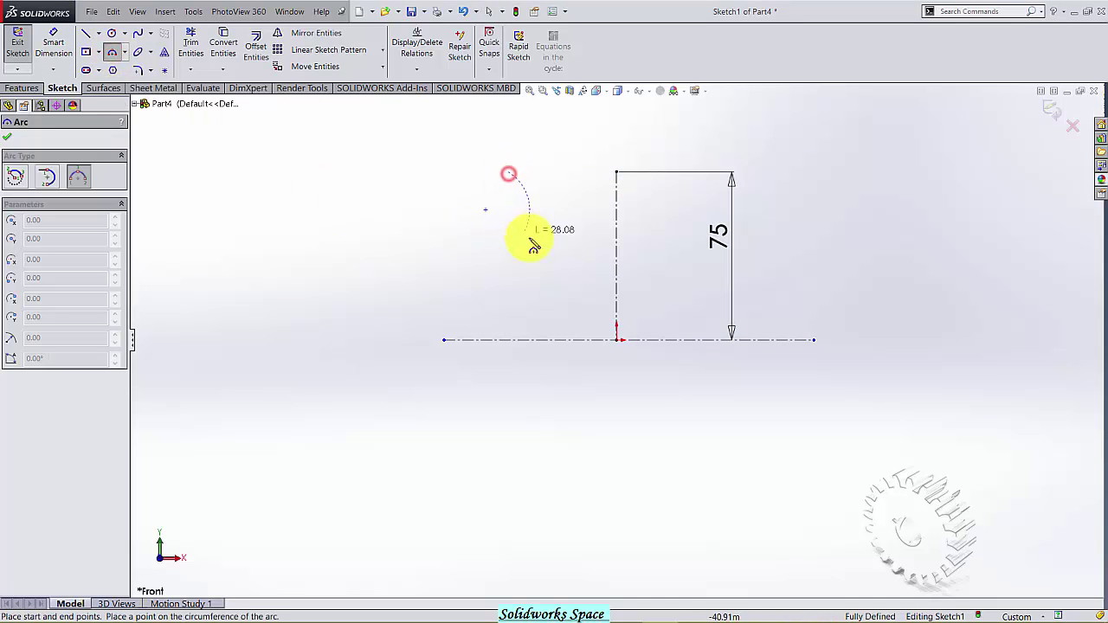
left_click(564, 288)
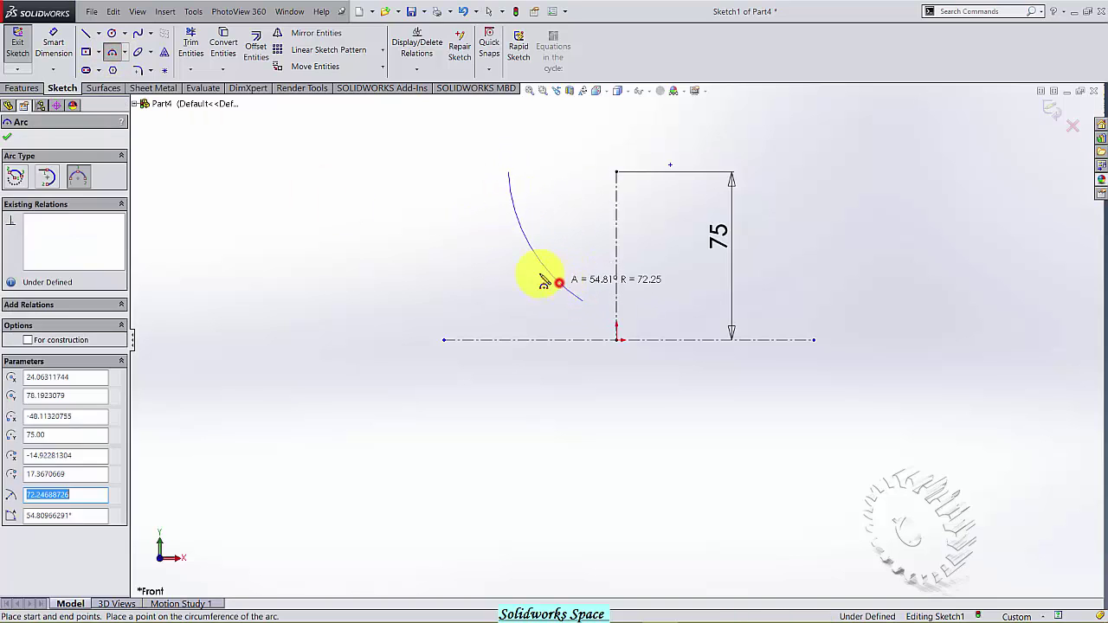
key("Escape")
left_click(83, 39)
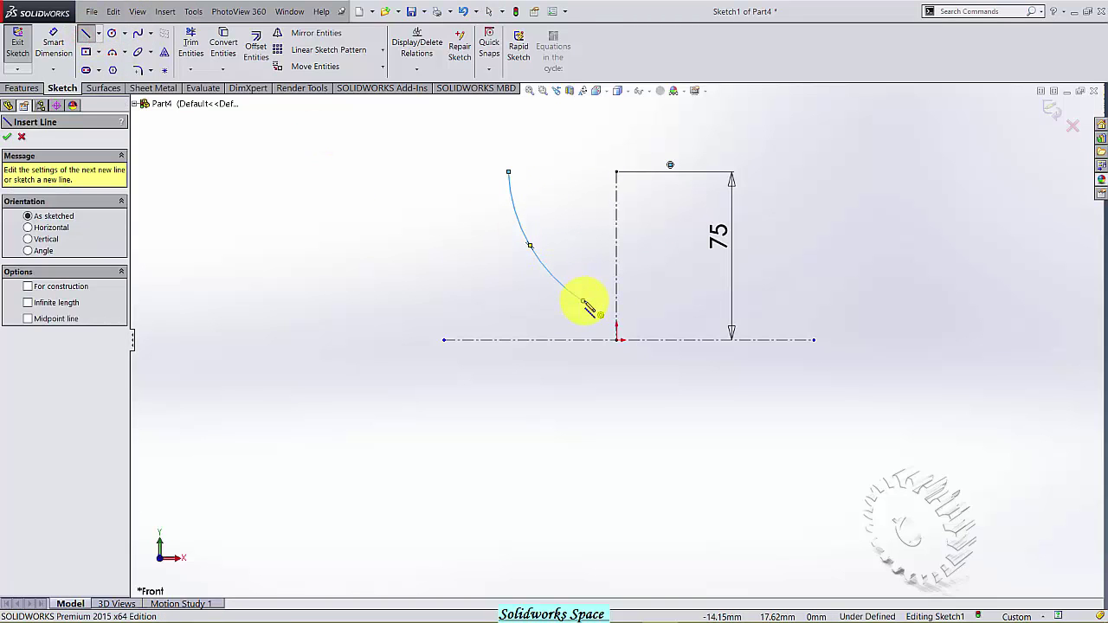
left_click(583, 301)
left_click(617, 300)
key("Escape")
- Dimension the arc's top endpoint: 50 mm width from the axis and 75 mm height
left_click(54, 43)
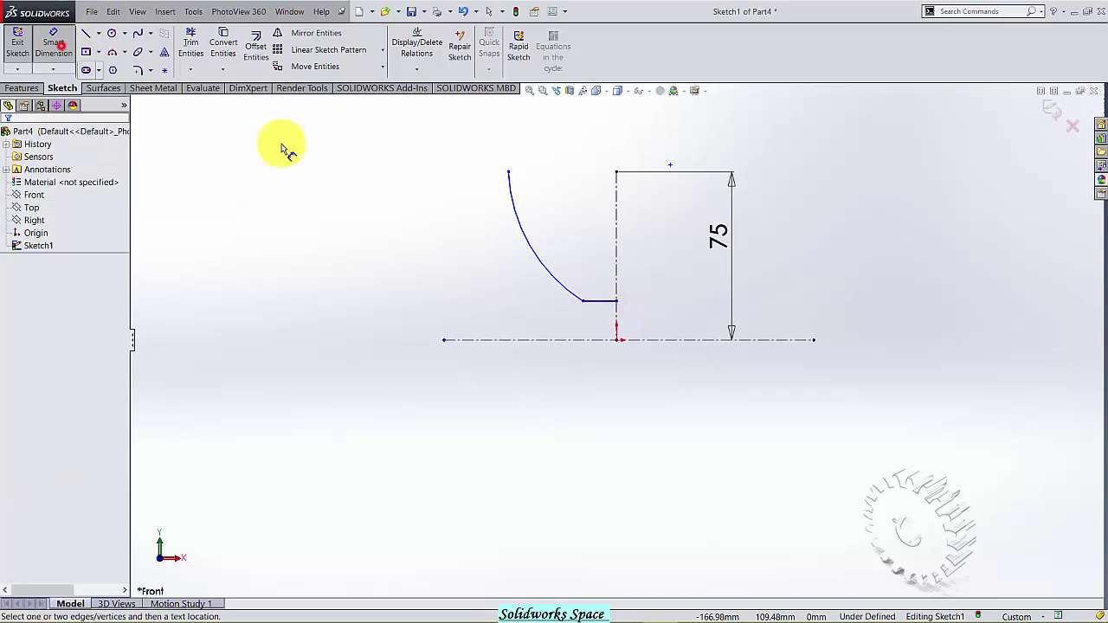
left_click(617, 172)
left_click(509, 173)
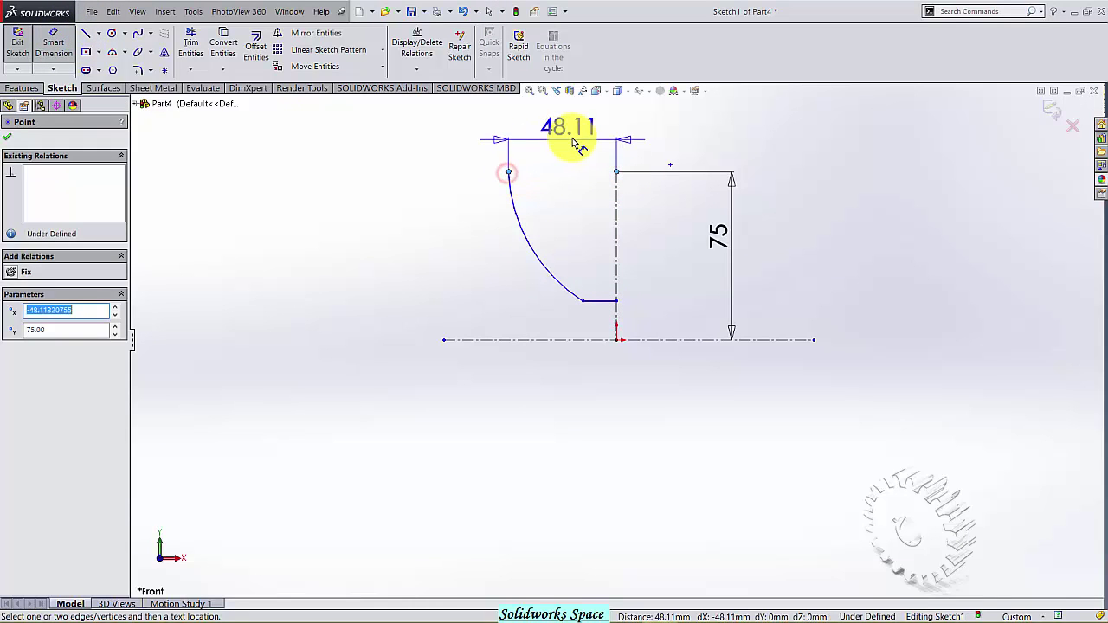
left_click(574, 144)
type("50")
key("Return")
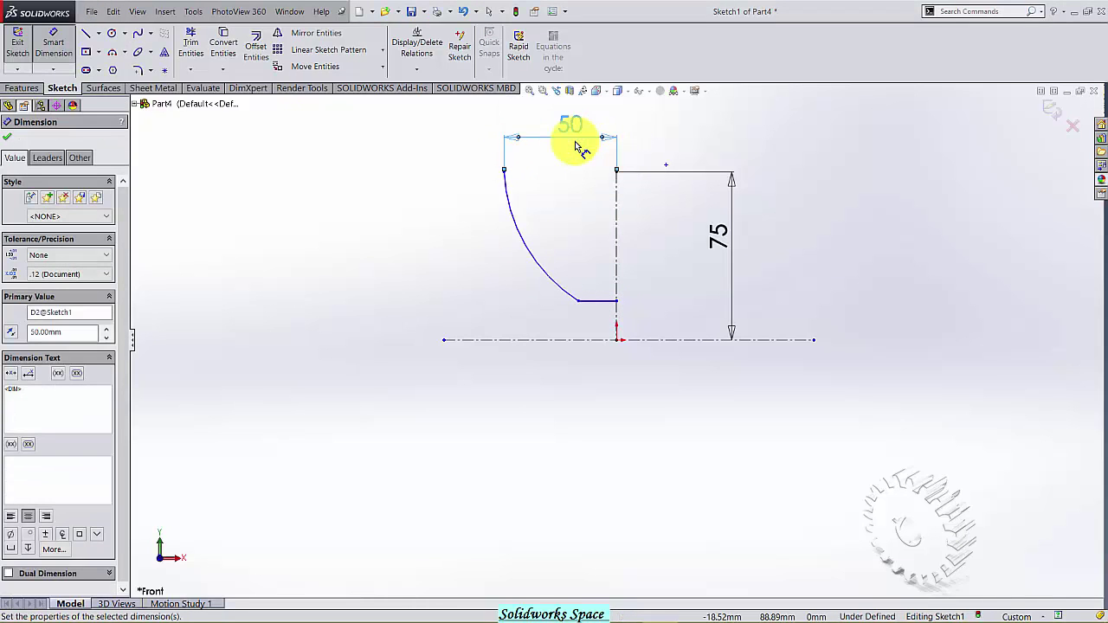
left_click(684, 341)
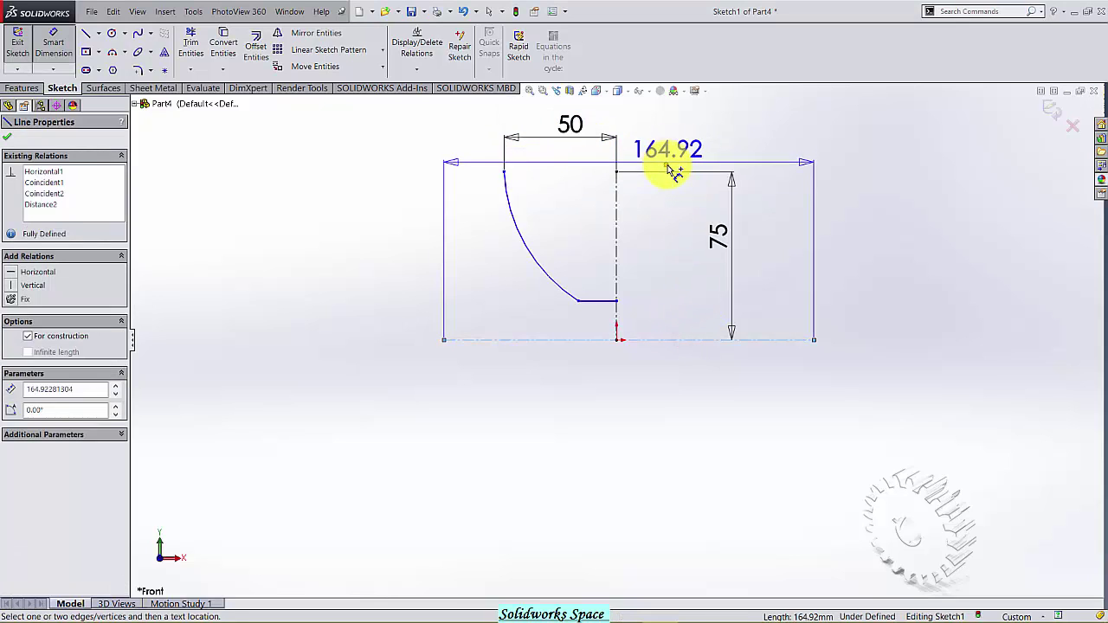
left_click(666, 165)
left_click(813, 262)
type("75")
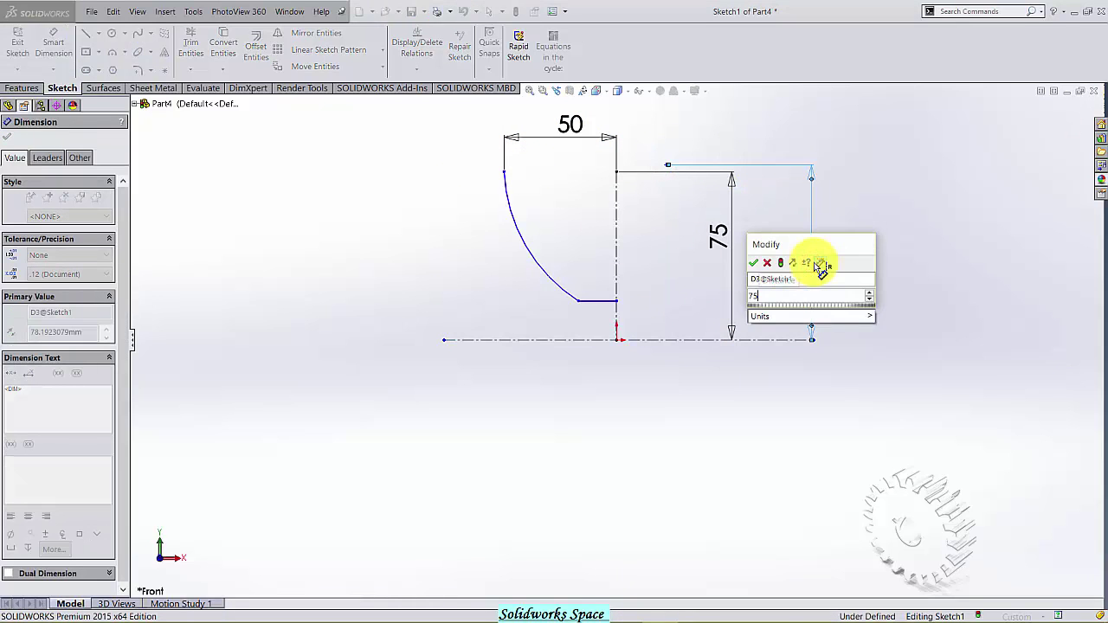
key("Return")
- Dimension the base line 20 mm above the centreline and the arc's lower end 10 mm from the axis
left_click(611, 340)
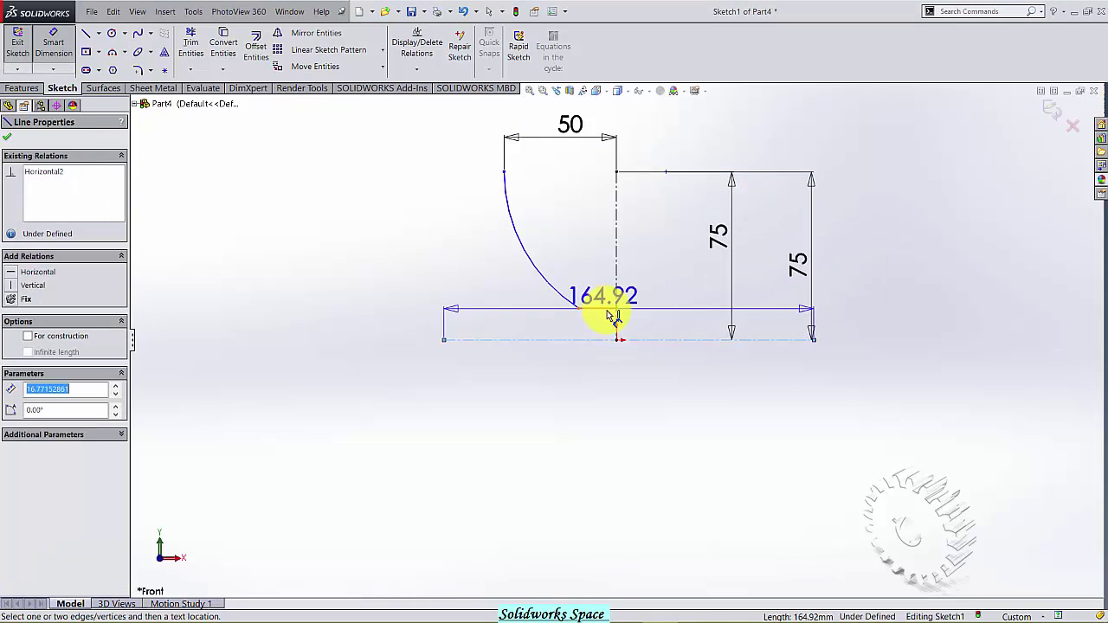
left_click(607, 307)
left_click(700, 392)
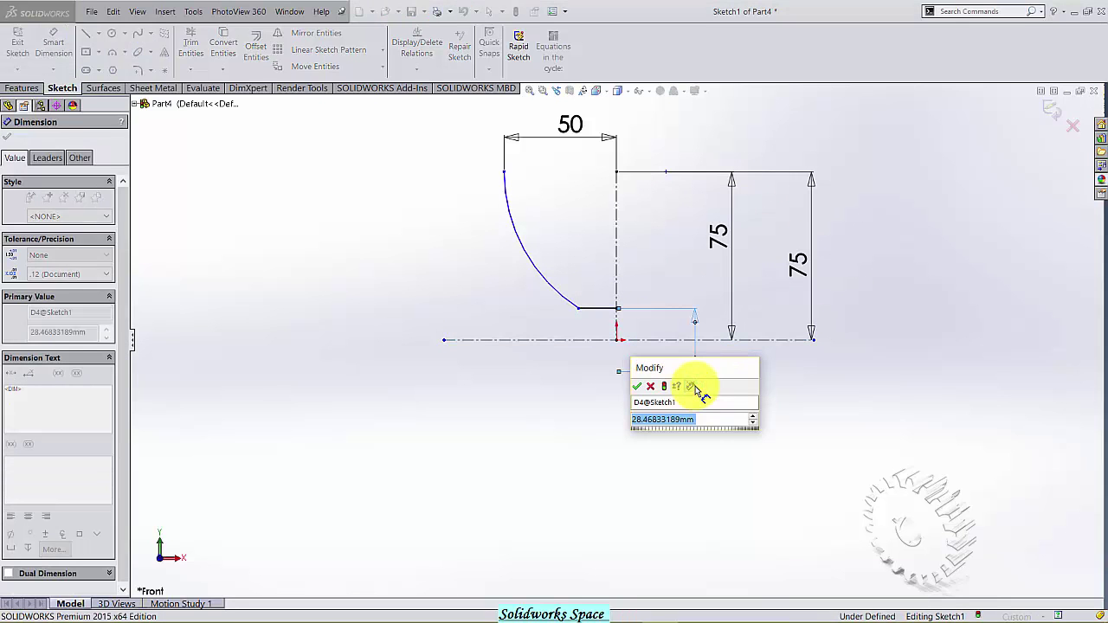
type("20")
key("Return")
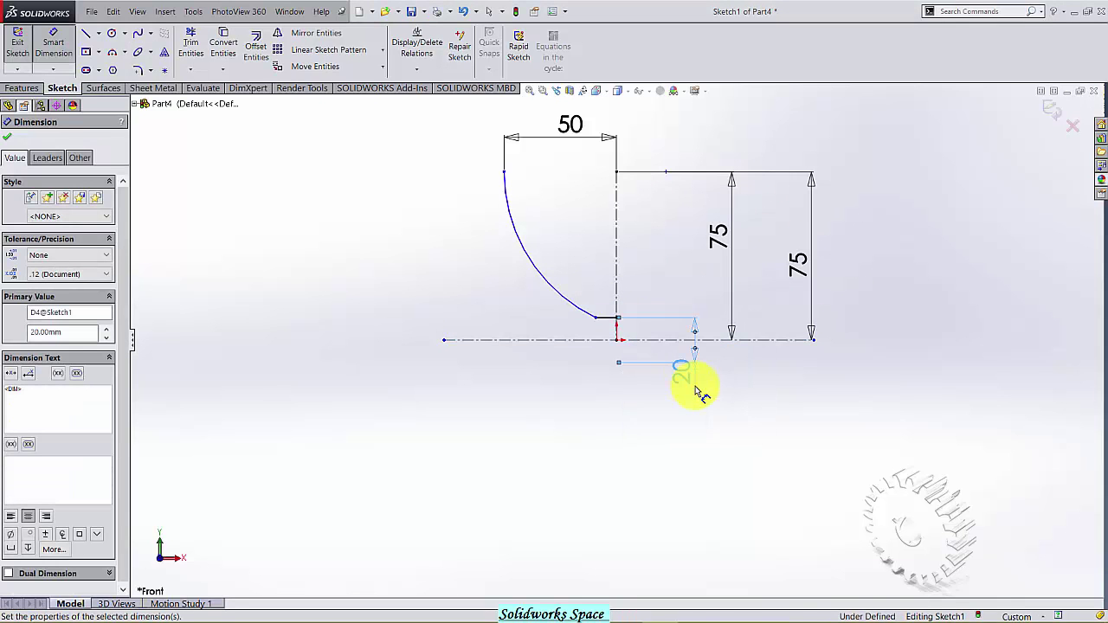
scroll(588, 347, "down", 2)
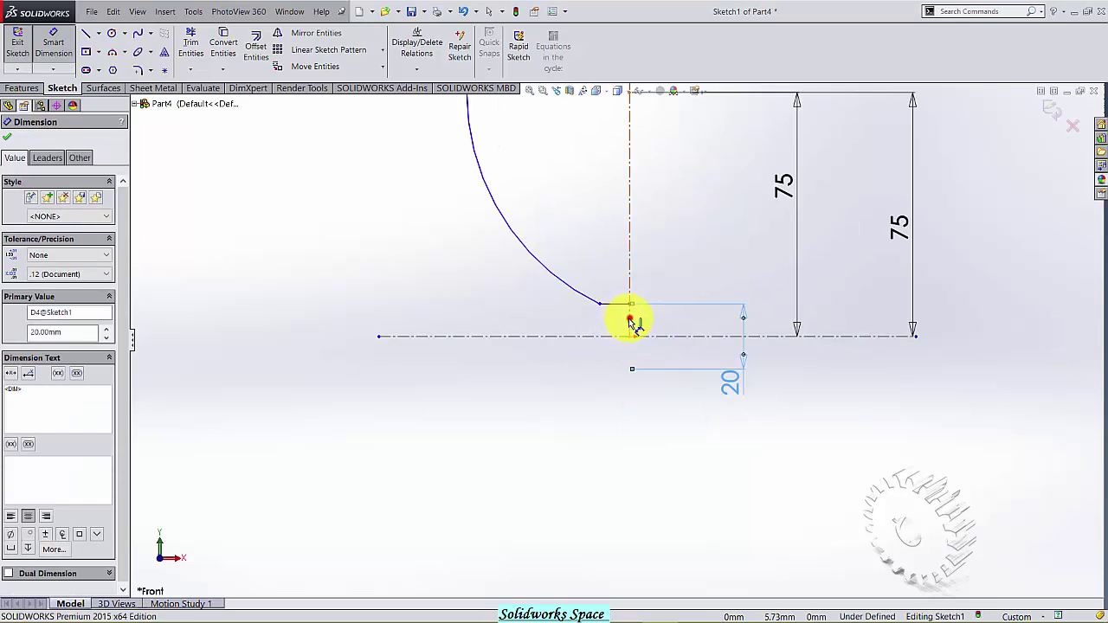
left_click(633, 323)
left_click(600, 304)
left_click(533, 440)
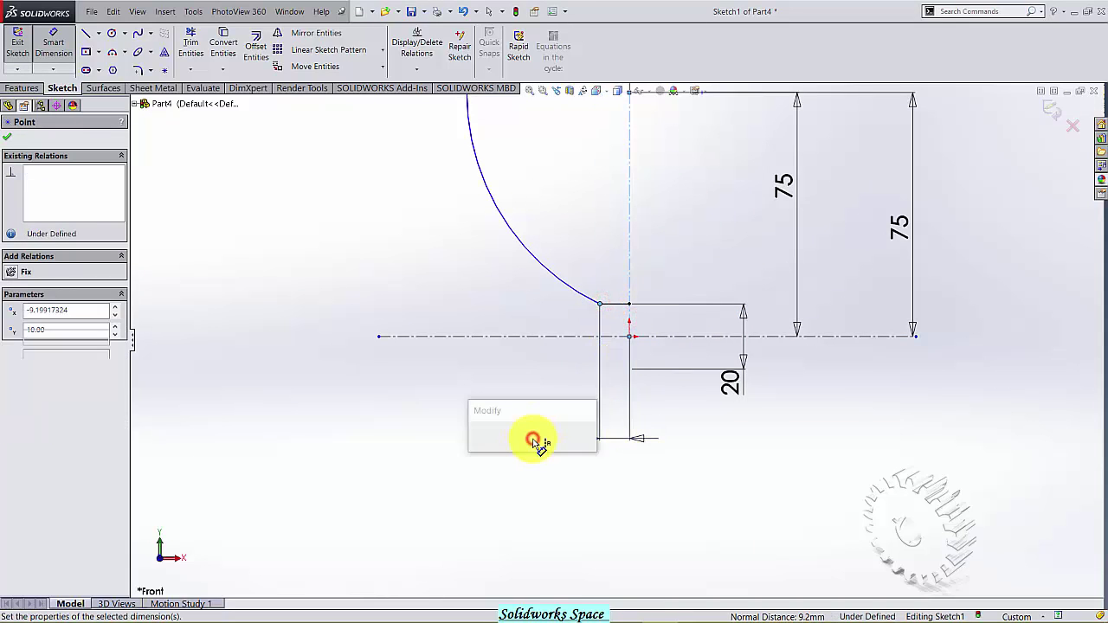
type("10")
key("Return")
scroll(531, 306, "up", 2)
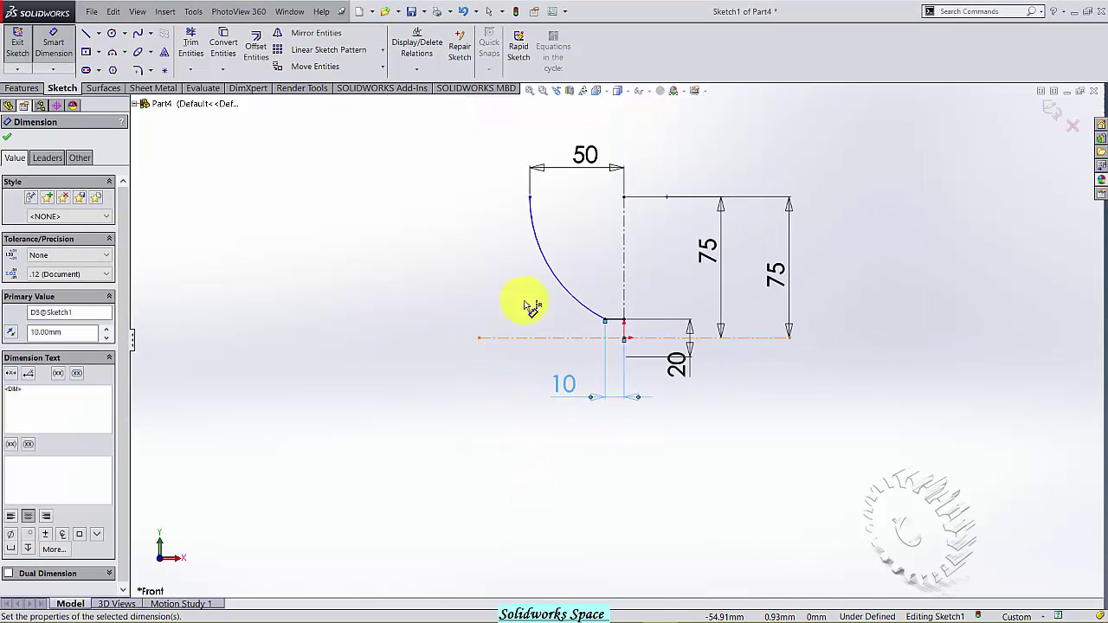
scroll(511, 279, "down", 1)
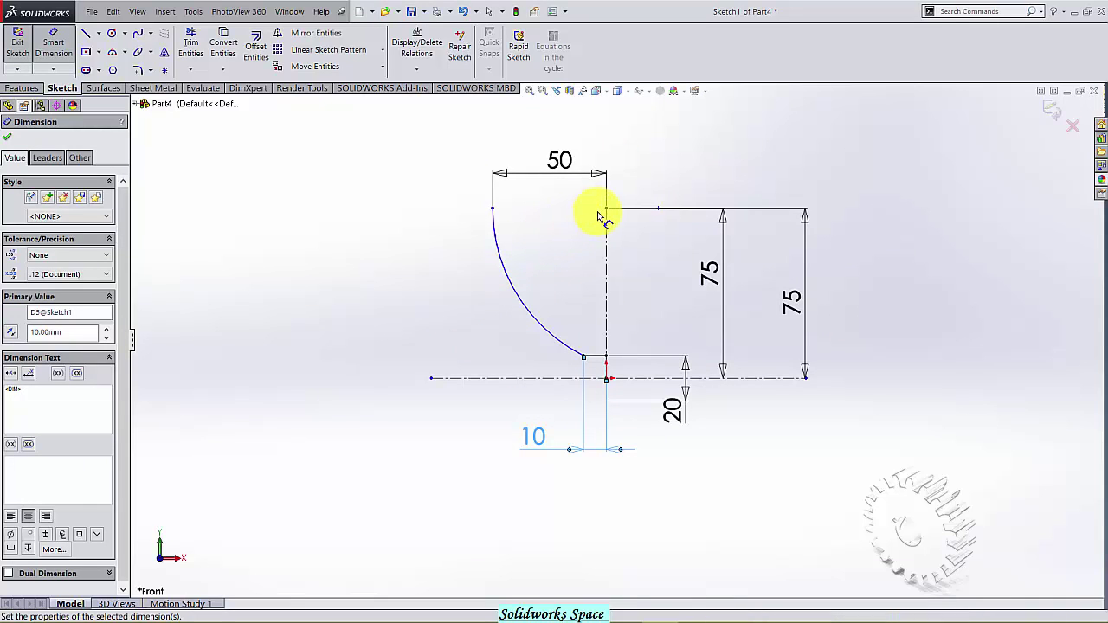
key("Escape")
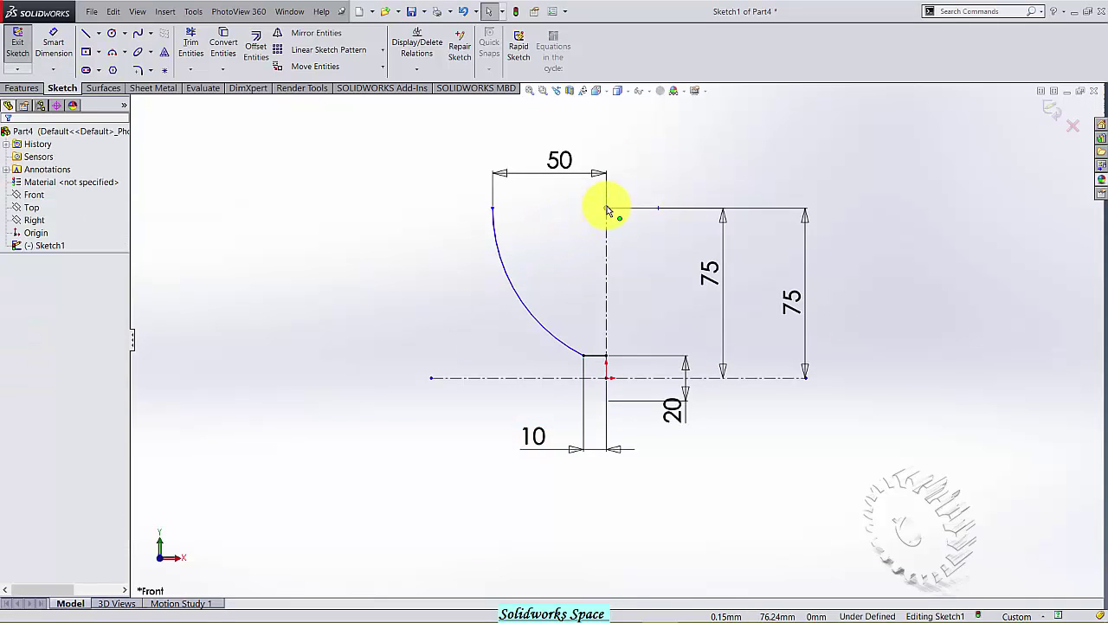
- Make the vertical line's top point and the arc's upper endpoint horizontal to each other
left_click(606, 208)
left_click(493, 210, "ctrl")
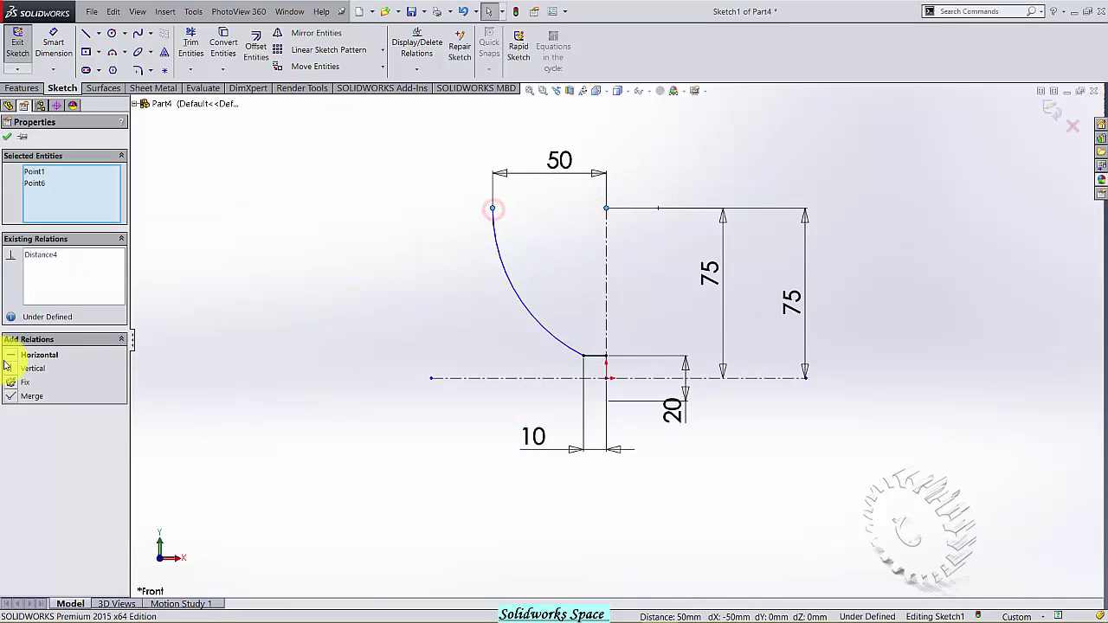
left_click(12, 357)
left_click(305, 283)
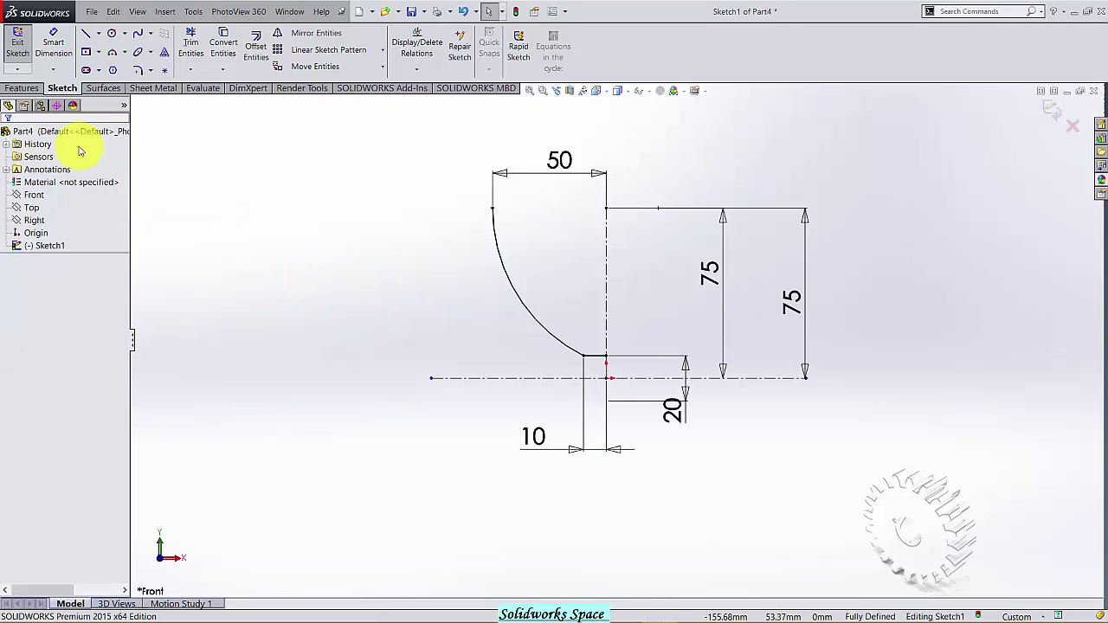
- Exit the sketch and revolve it 360° about the vertical centreline as a surface
left_click(14, 52)
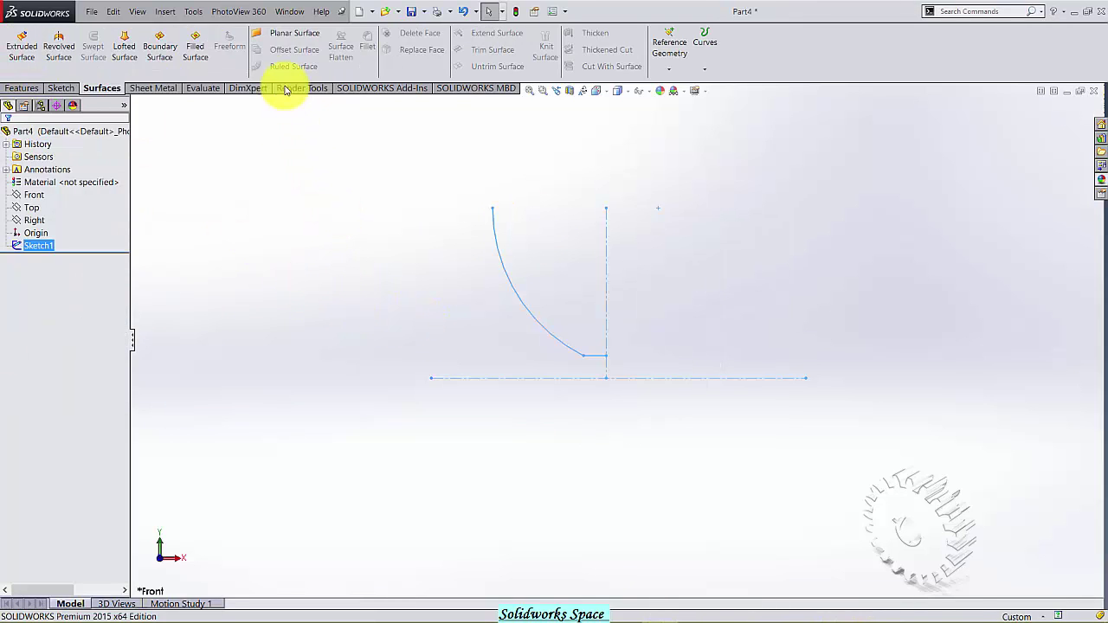
left_click(59, 45)
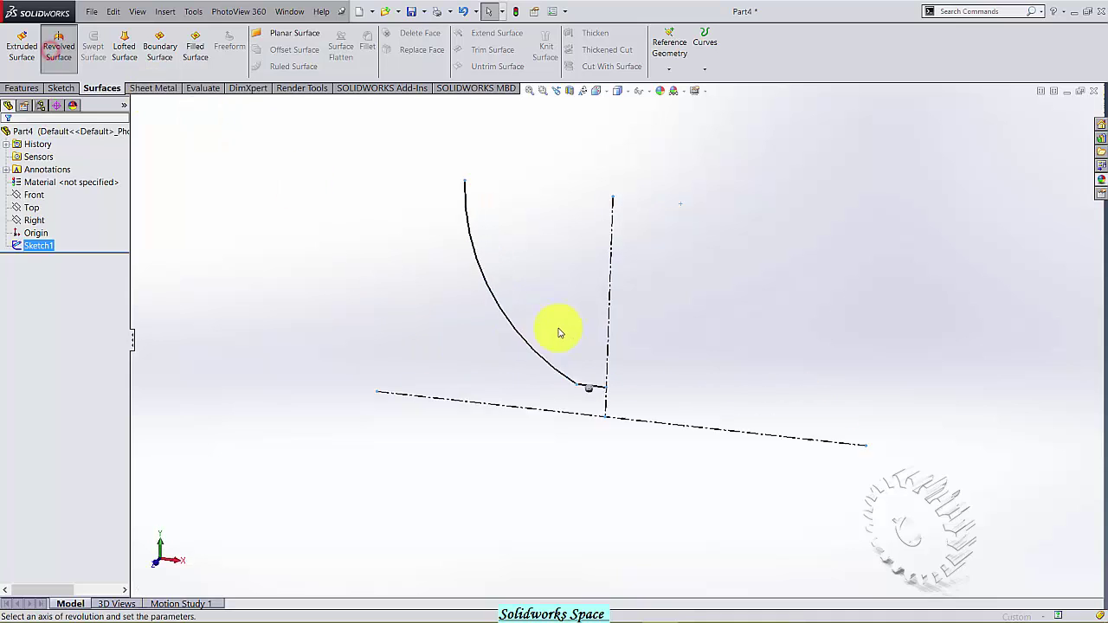
left_click(604, 343)
left_click(6, 137)
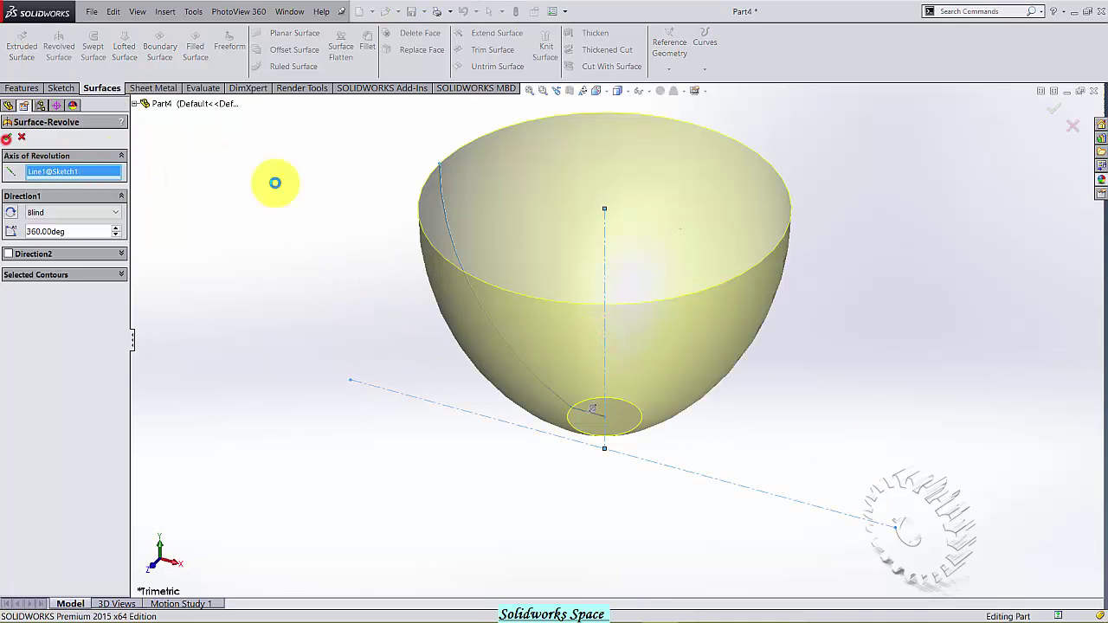
- Start a new sketch on the Front plane, viewed normal to it
right_click(35, 208)
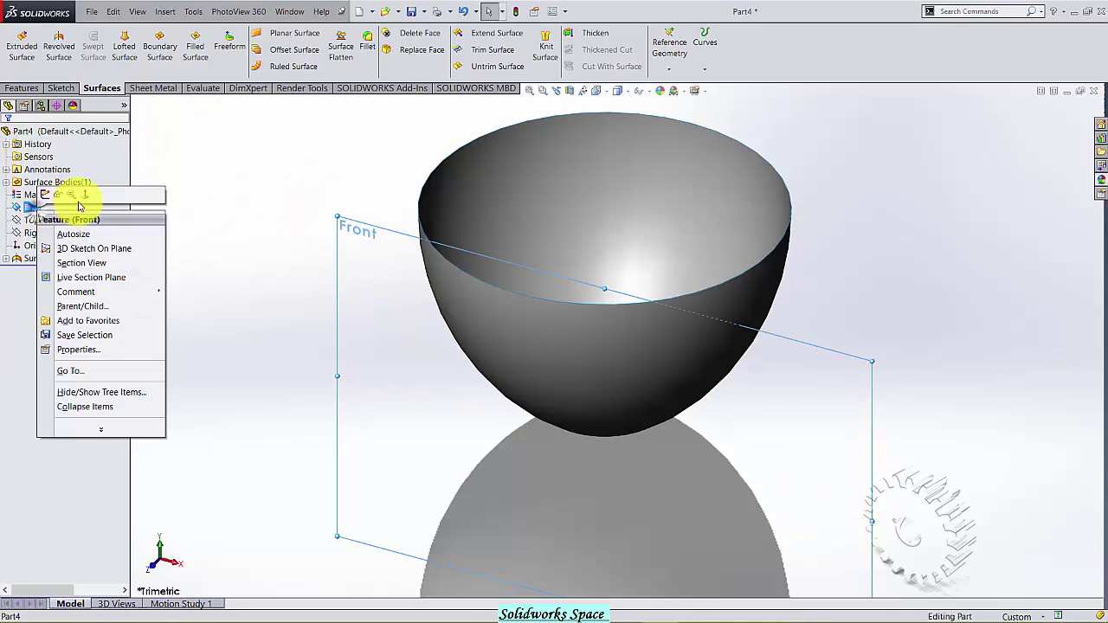
left_click(42, 195)
right_click(32, 208)
left_click(84, 194)
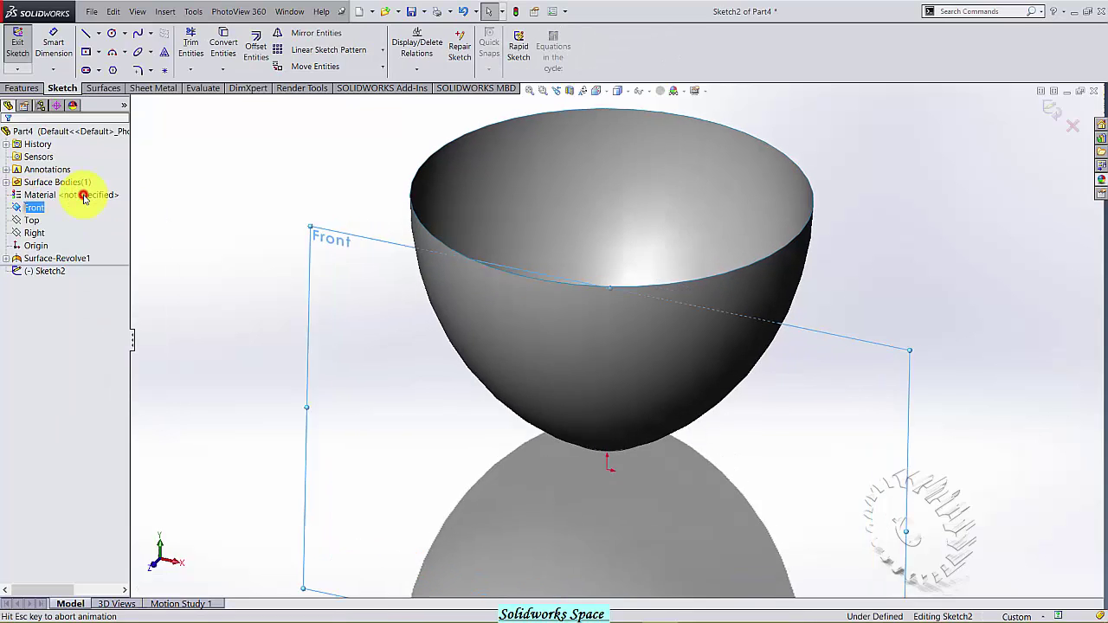
- Draw a vertical centerline along the bowl axis and a horizontal centerline below the bowl
left_click(144, 167)
left_click(99, 33)
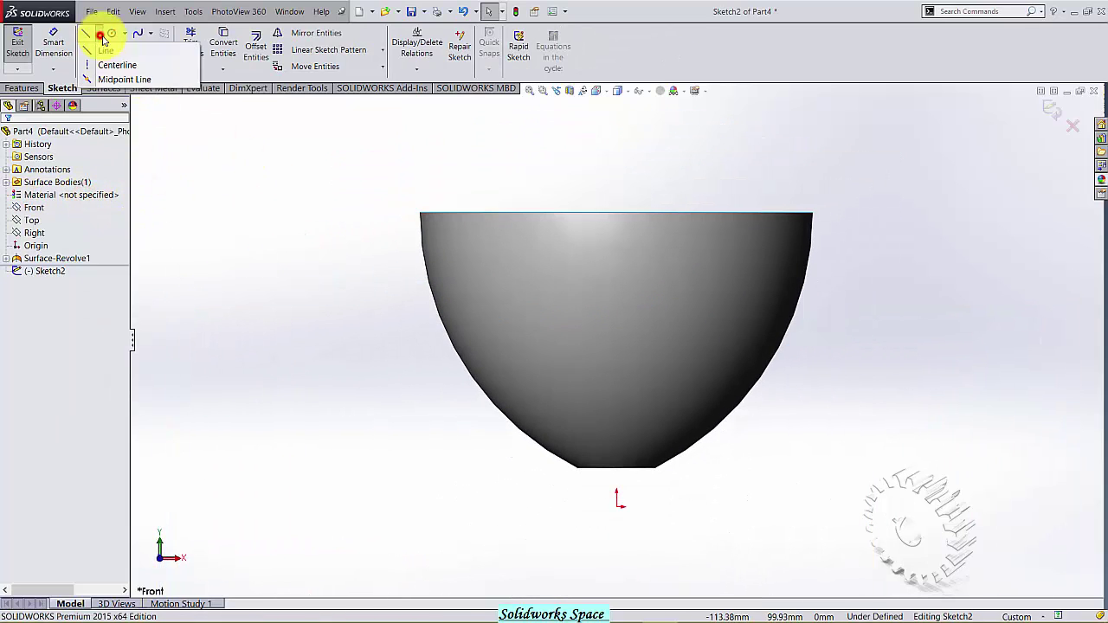
left_click(106, 64)
mouse_move(619, 184)
left_mouse_down()
mouse_move(632, 478)
mouse_move(620, 504)
left_mouse_up()
left_click(618, 505)
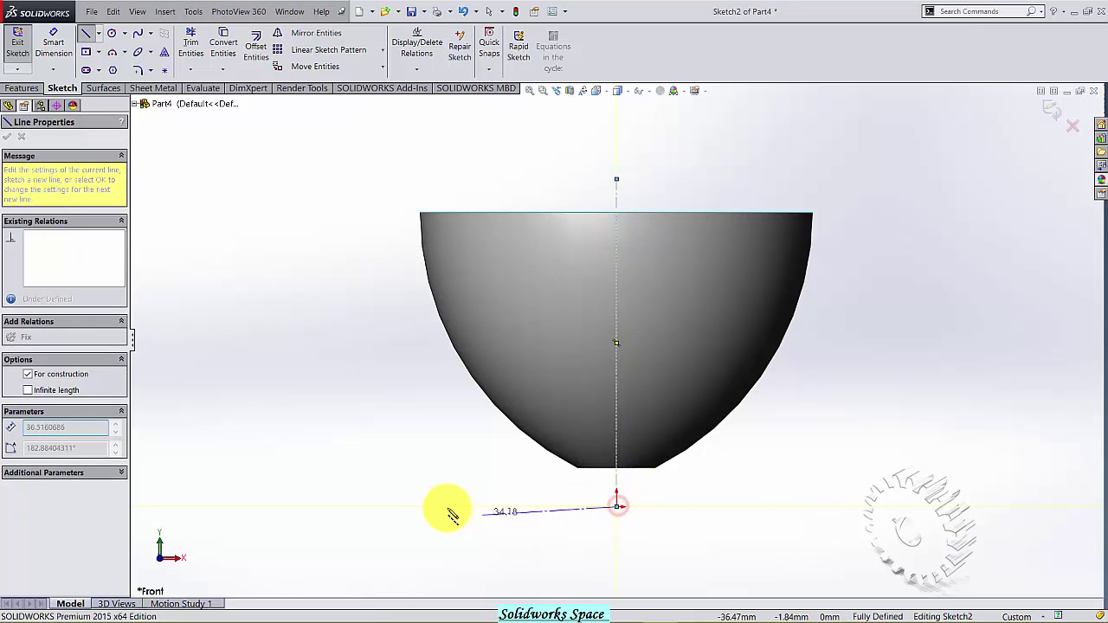
left_click(401, 506)
key("Escape")
scroll(624, 520, "down", 2)
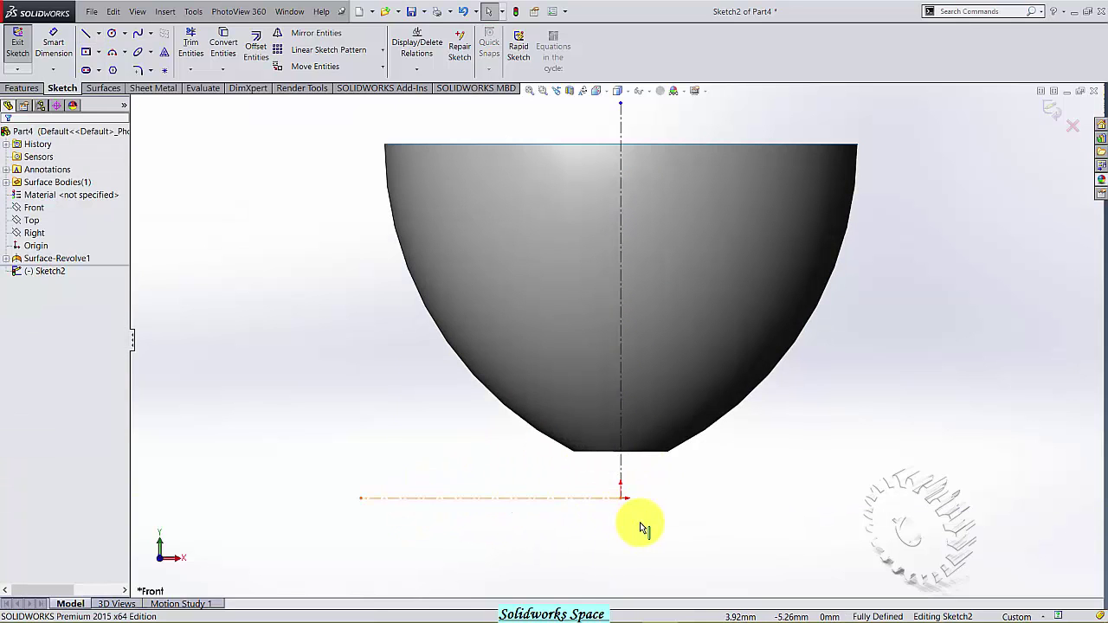
- Draw a three-point arc from the bowl's bottom corner down to the horizontal centerline
left_click(112, 52)
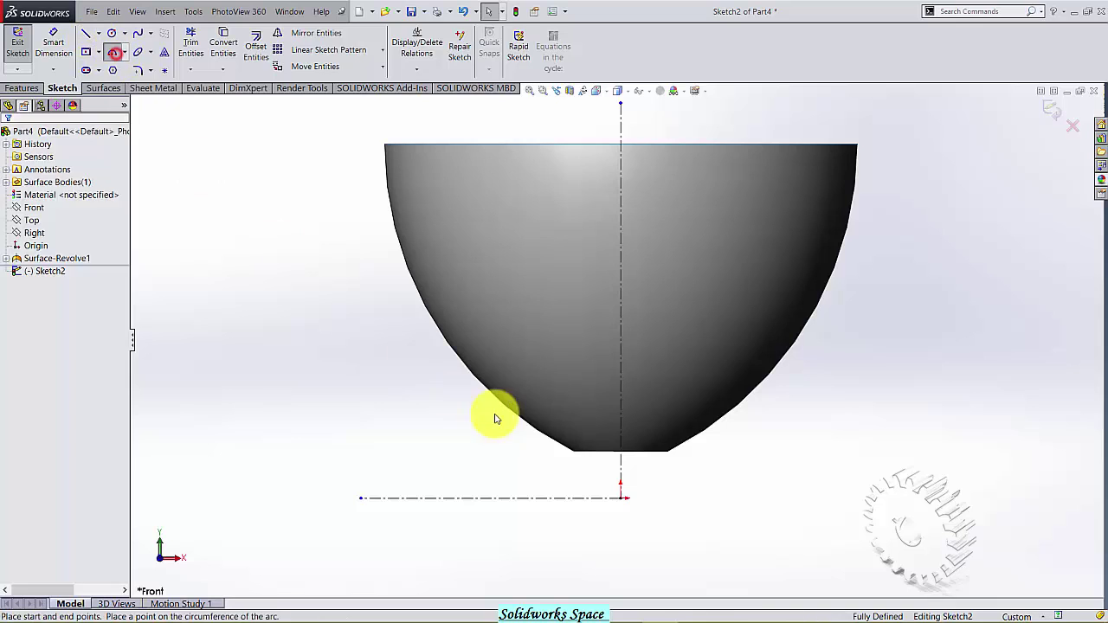
left_click(573, 451)
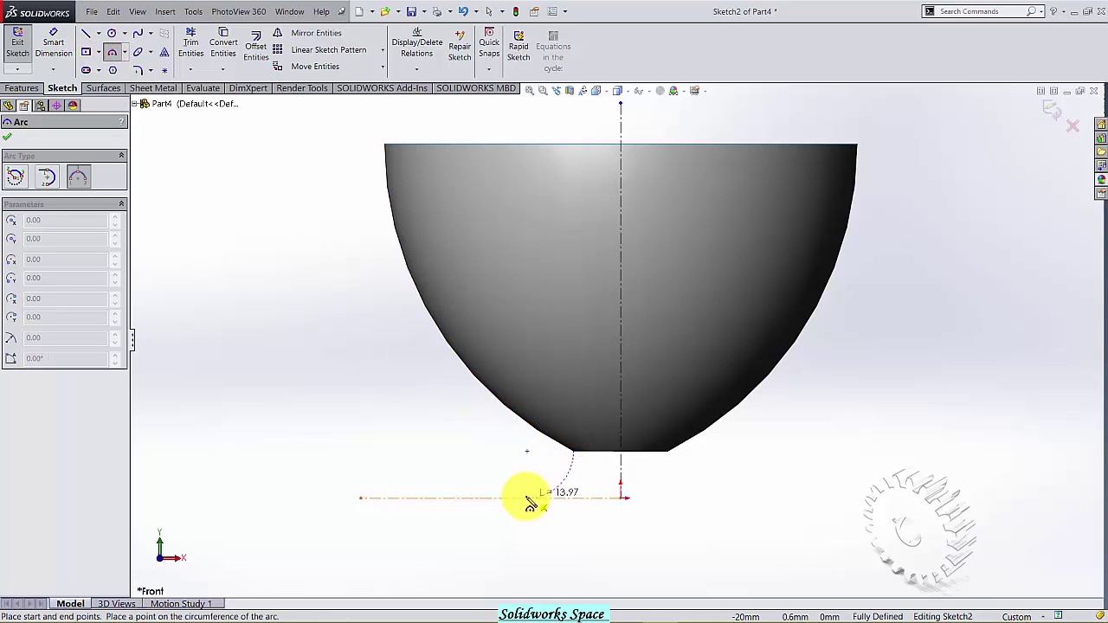
left_click(528, 498)
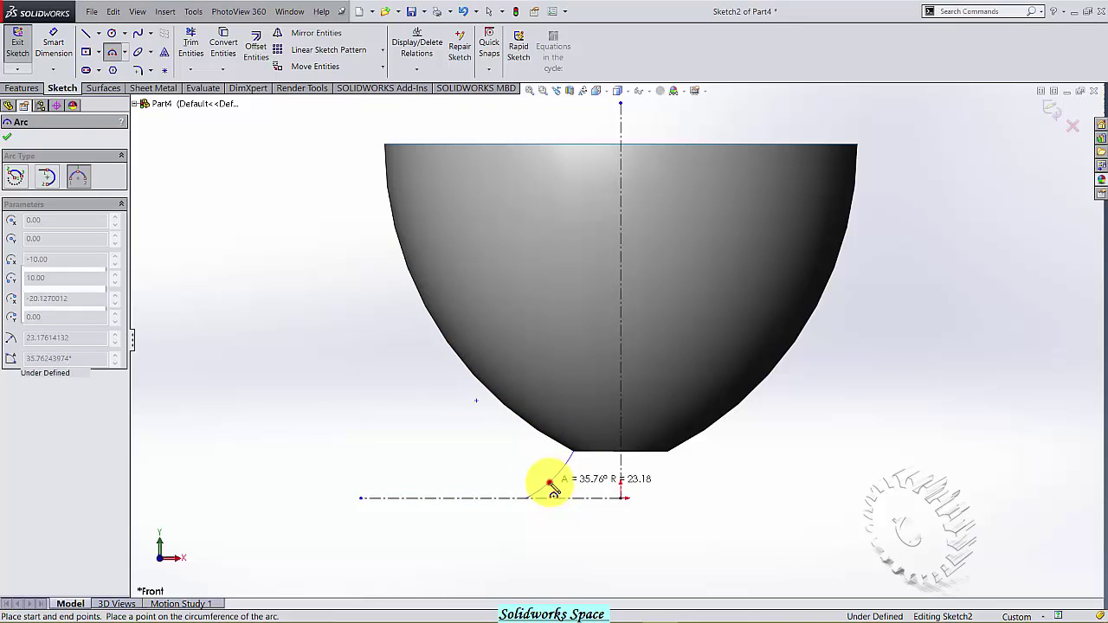
left_click(554, 486)
- Dimension the foot profile at 40 mm and 25 mm from the vertical axis
left_click(53, 45)
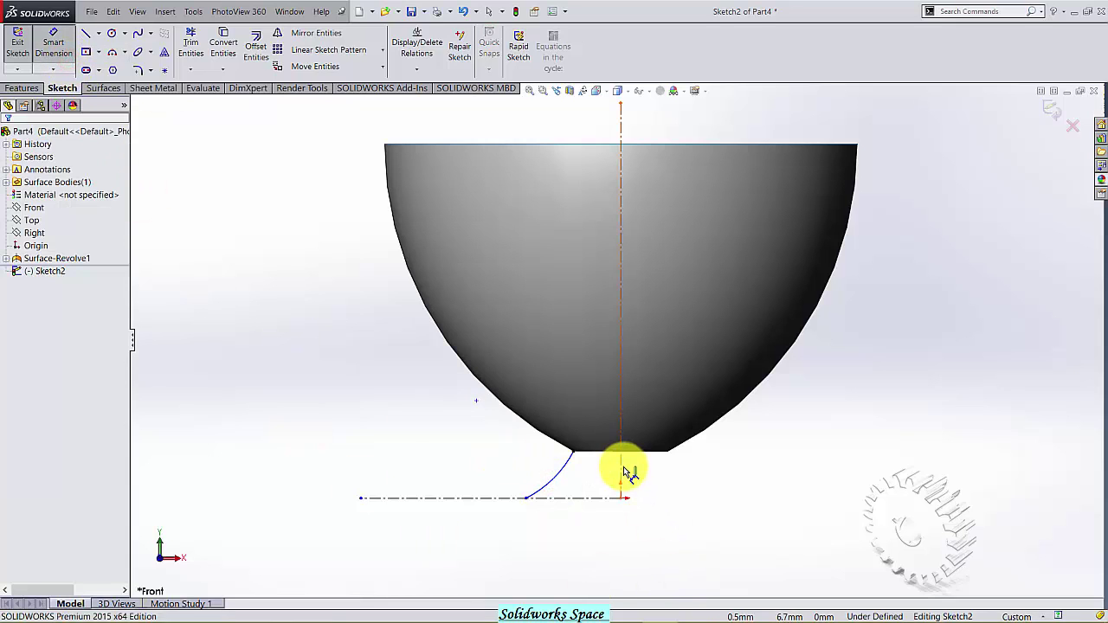
left_click(623, 467)
left_click(476, 401)
left_click(528, 561)
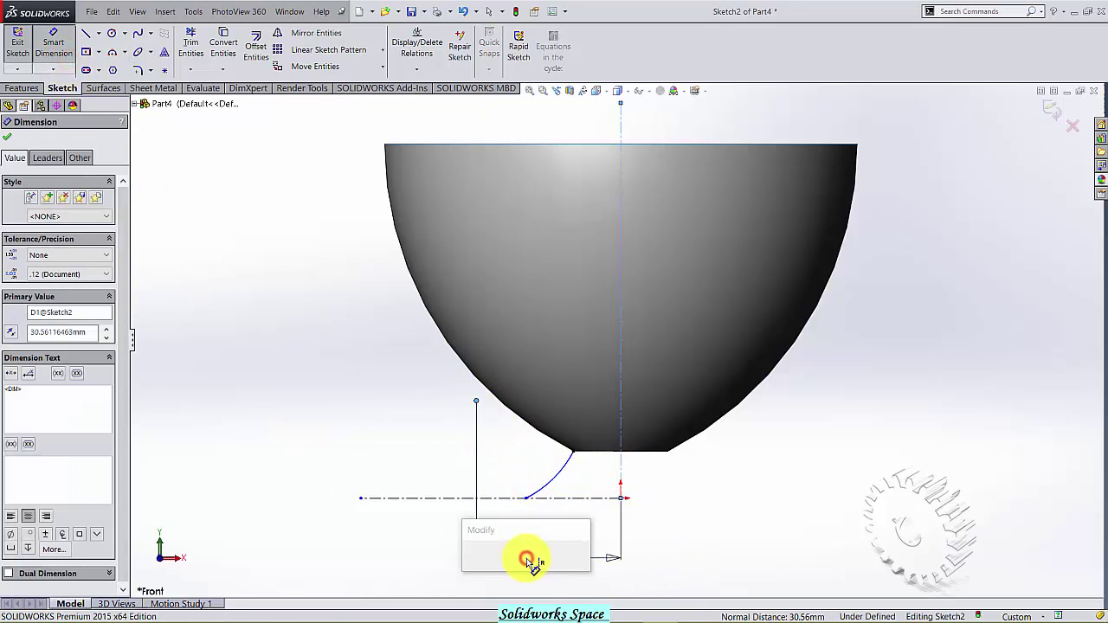
type("40")
key("Return")
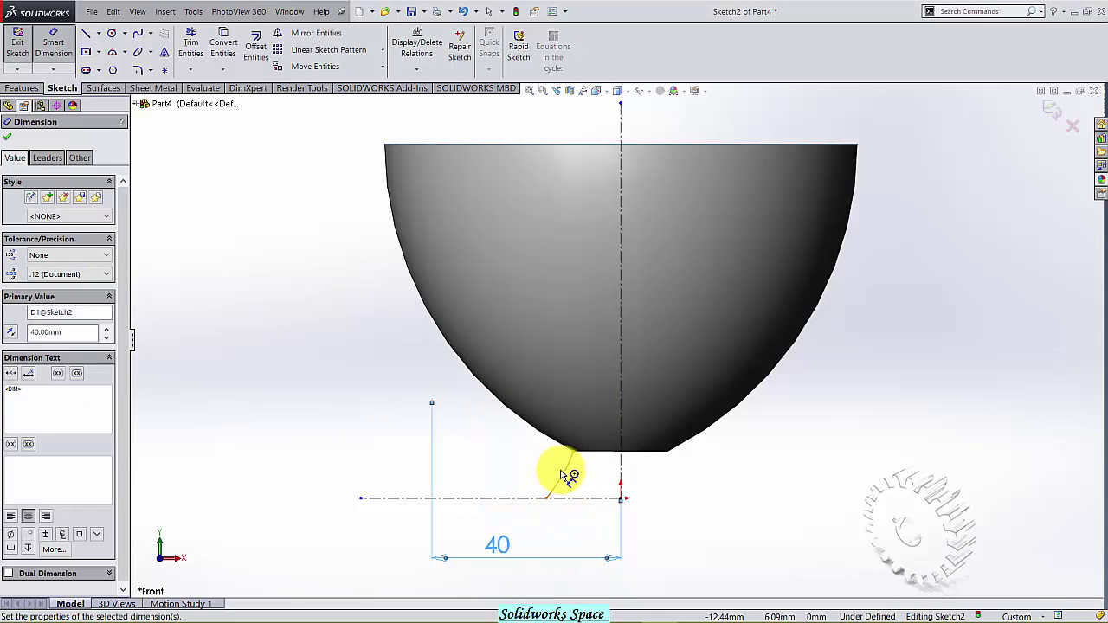
left_click(548, 500)
left_click(621, 486)
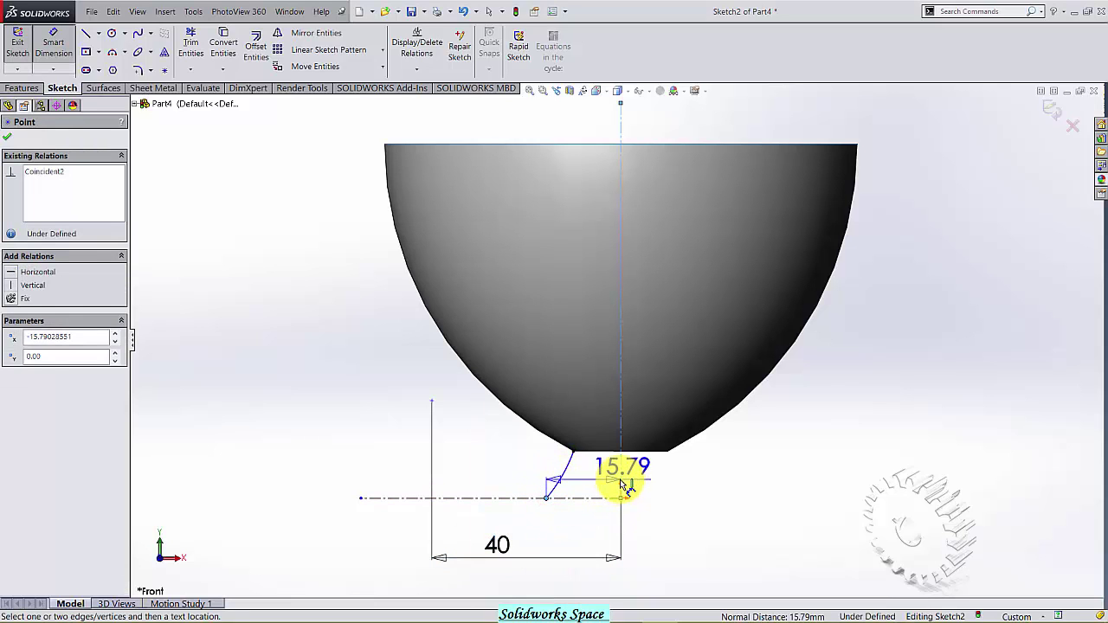
left_click(586, 543)
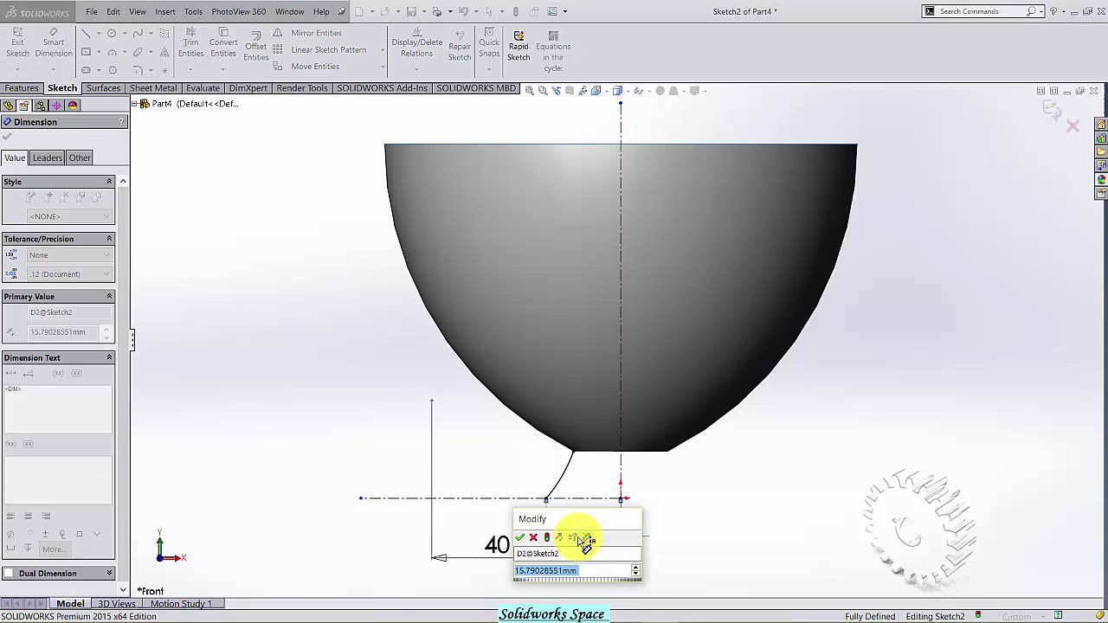
type("25")
key("Return")
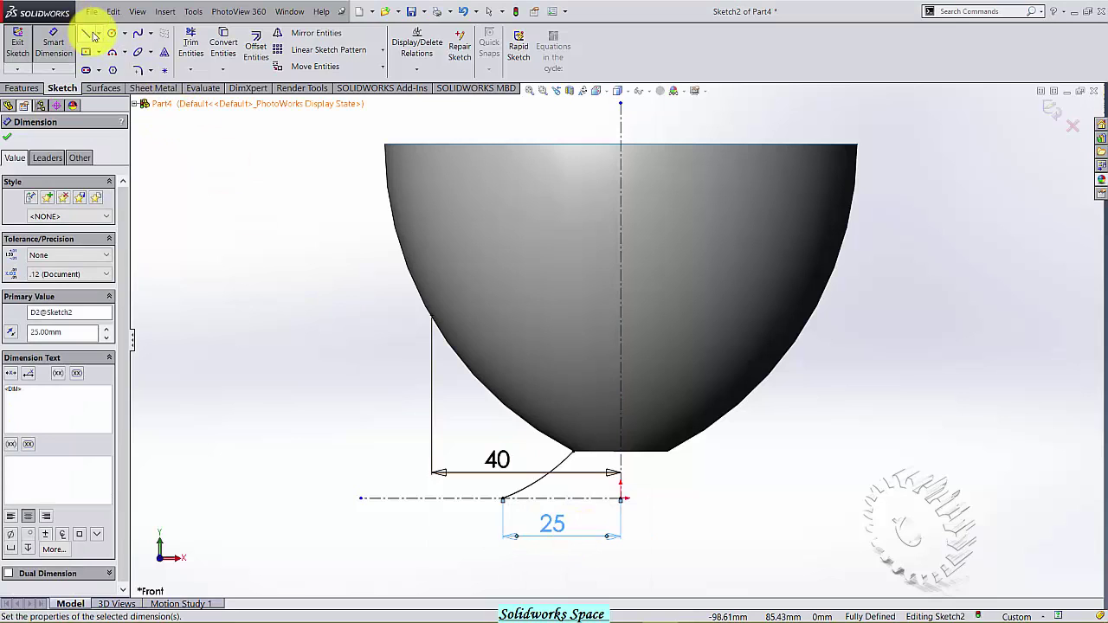
- Close the foot profile with a line to the axis, tidy the dimensions, and exit the sketch
left_click(90, 33)
left_click(503, 500)
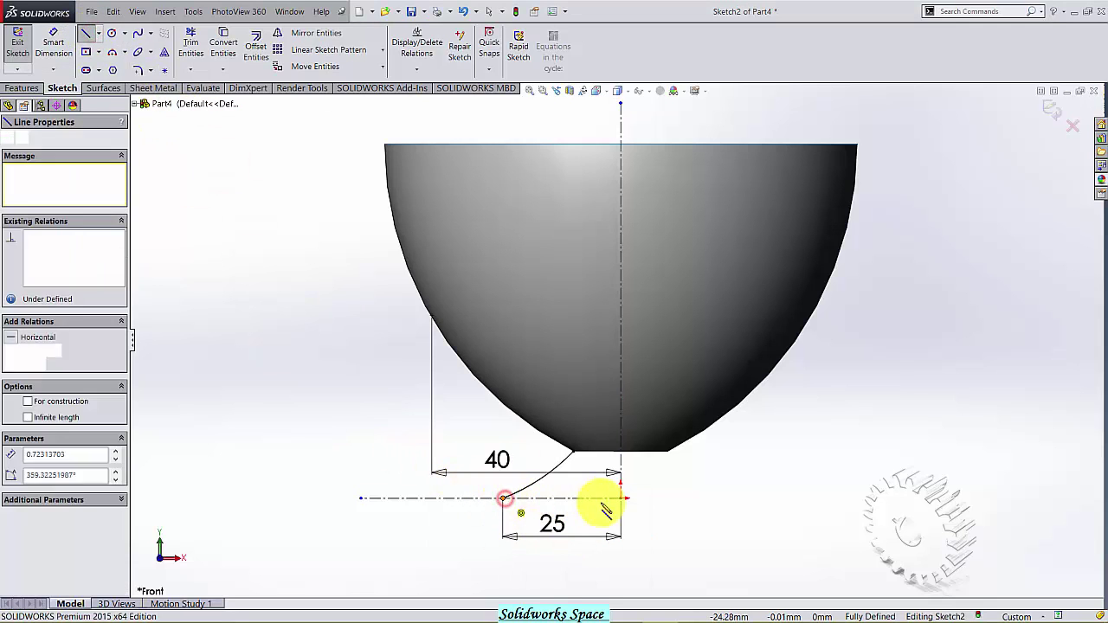
left_click(620, 500)
key("Escape")
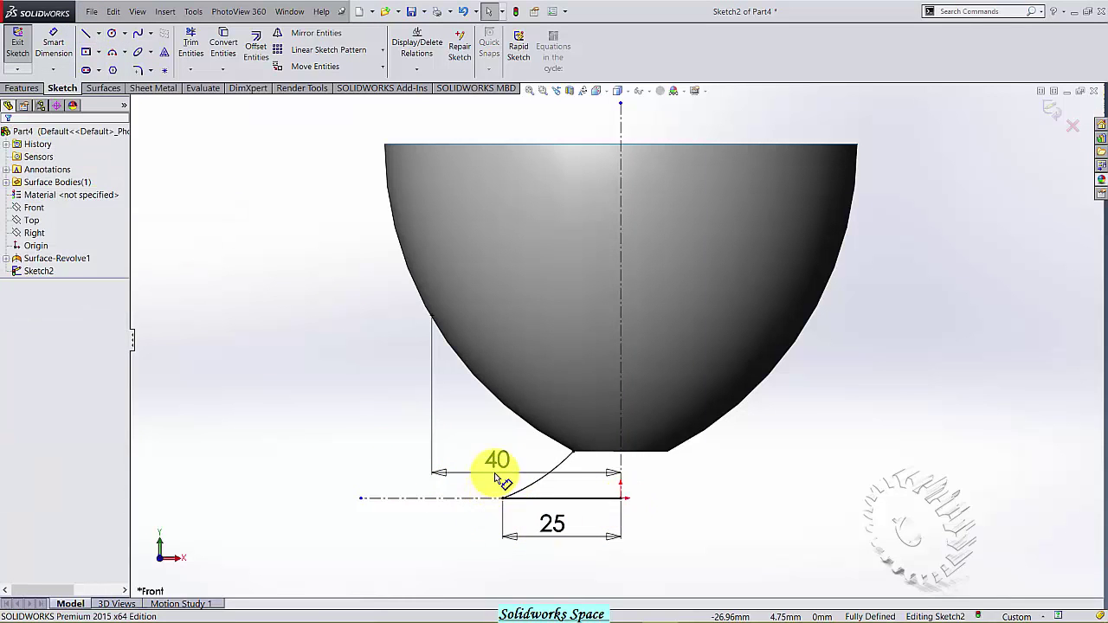
key("f")
left_click_drag(514, 511, 517, 554)
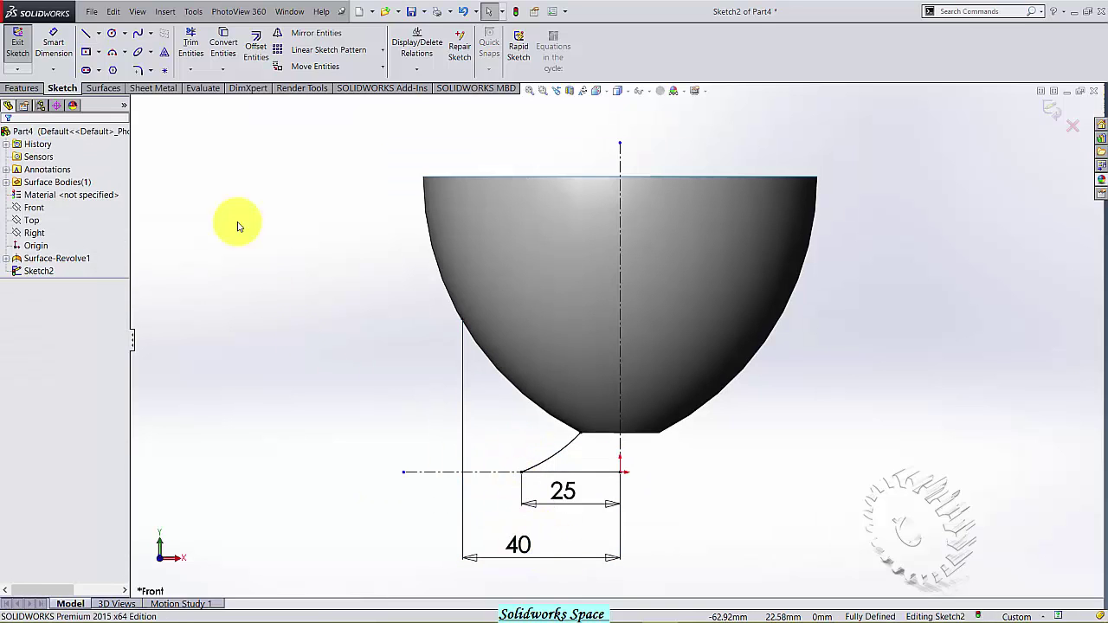
left_click(11, 45)
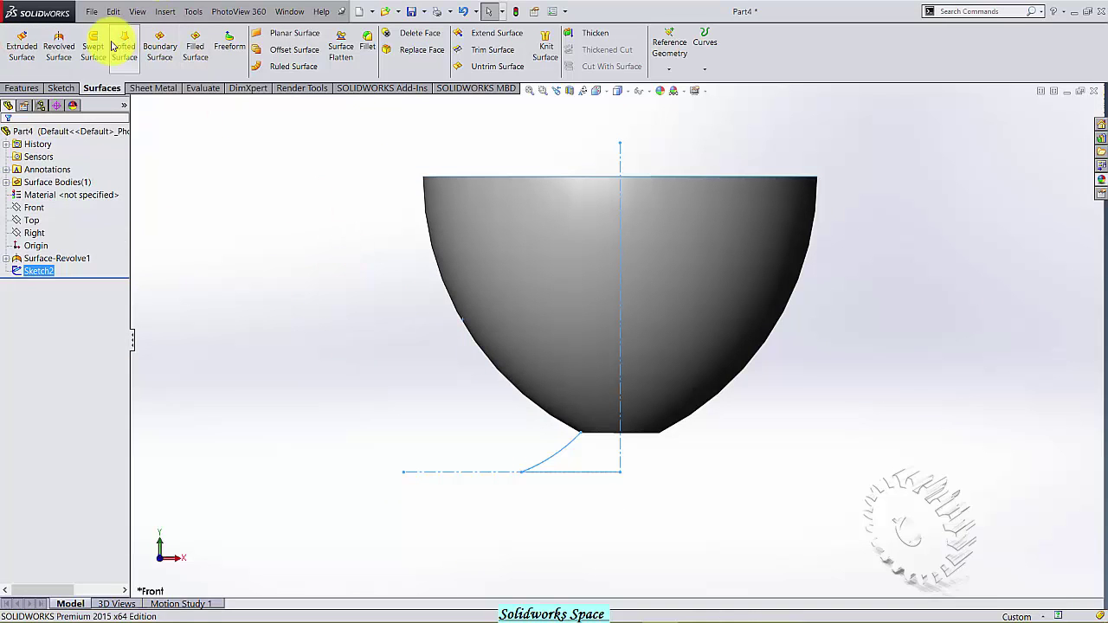
- Revolve Sketch2 about its vertical centerline into a foot surface, then orbit to inspect
left_click(58, 45)
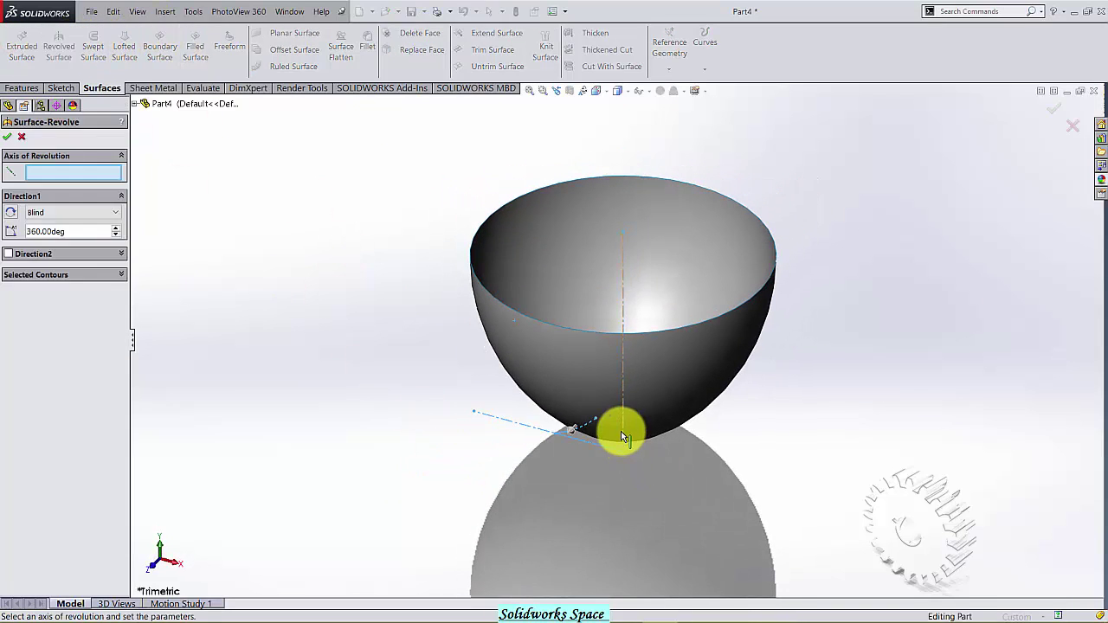
left_click(621, 430)
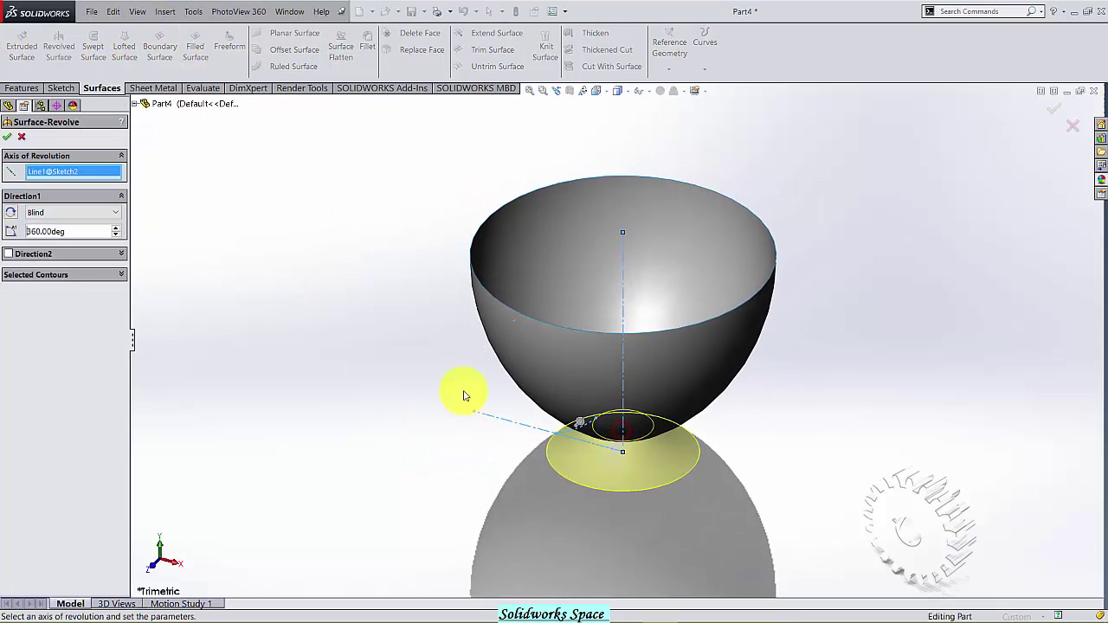
left_click(8, 135)
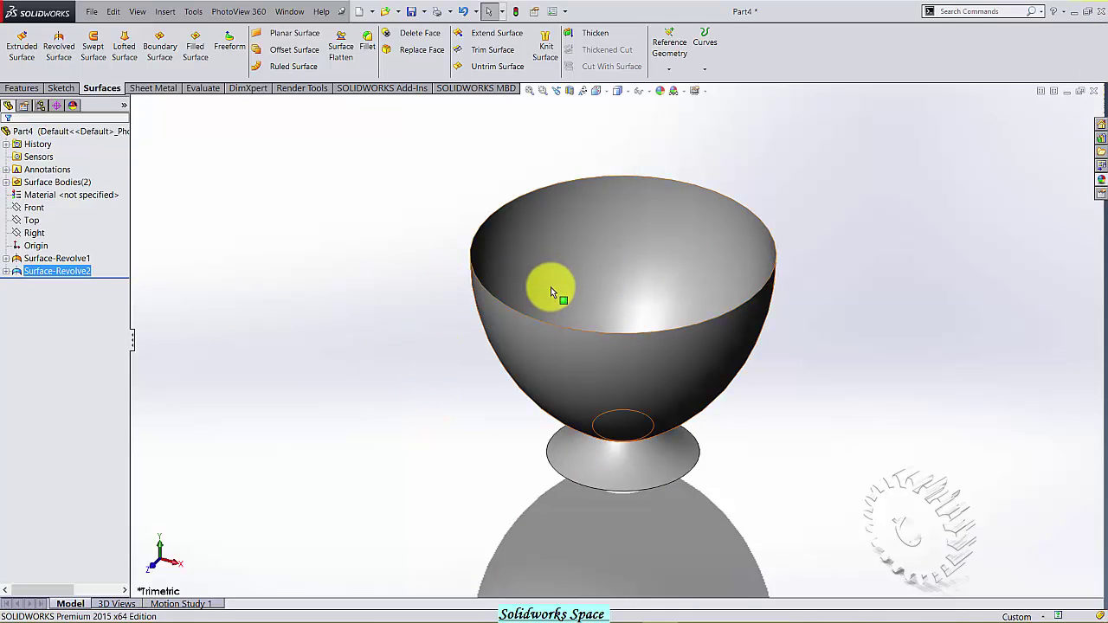
mouse_move(846, 428)
middle_mouse_down()
mouse_move(952, 300)
mouse_move(883, 309)
mouse_move(852, 434)
mouse_move(880, 393)
middle_mouse_up()
left_click(305, 325)
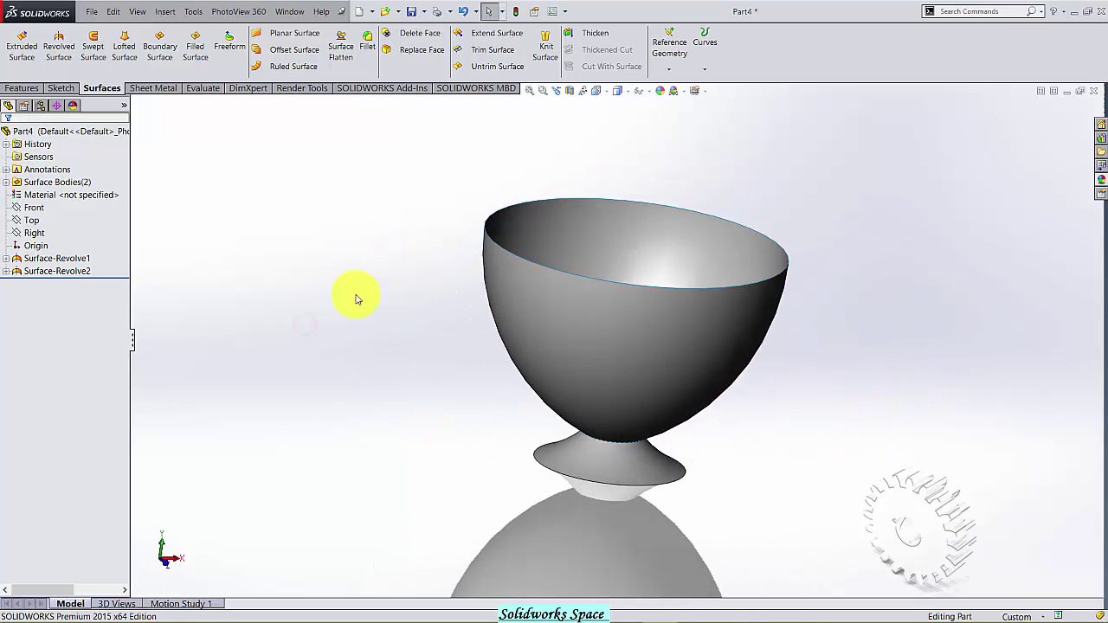
scroll(433, 308, "up", 2)
scroll(779, 355, "down", 2)
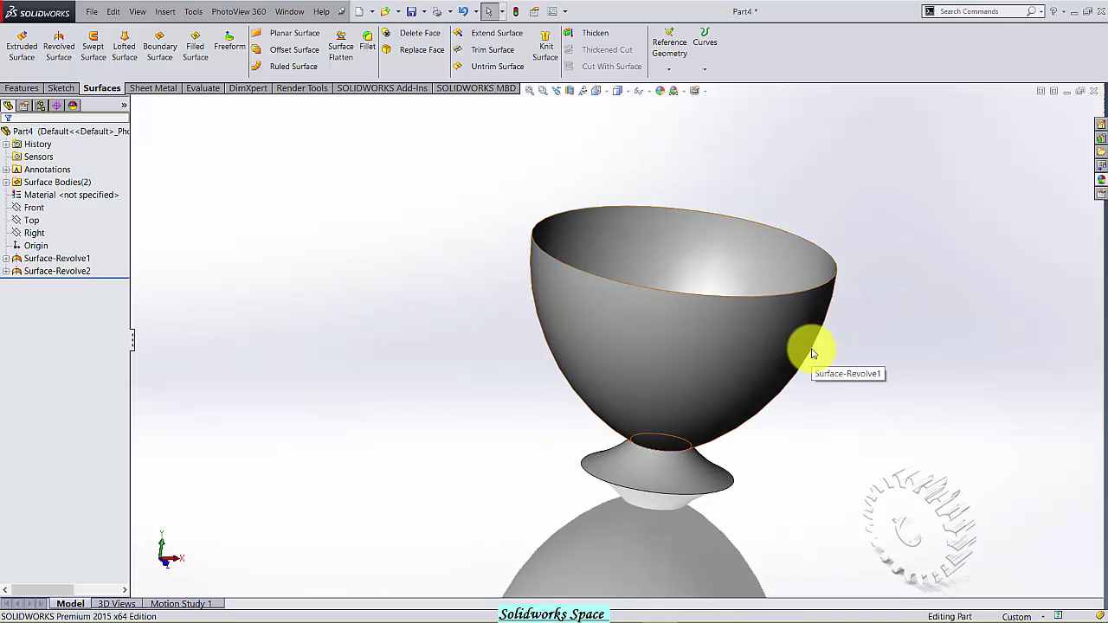
- Thicken the bowl surface to a 1 mm wall
left_click(591, 31)
left_click(621, 256)
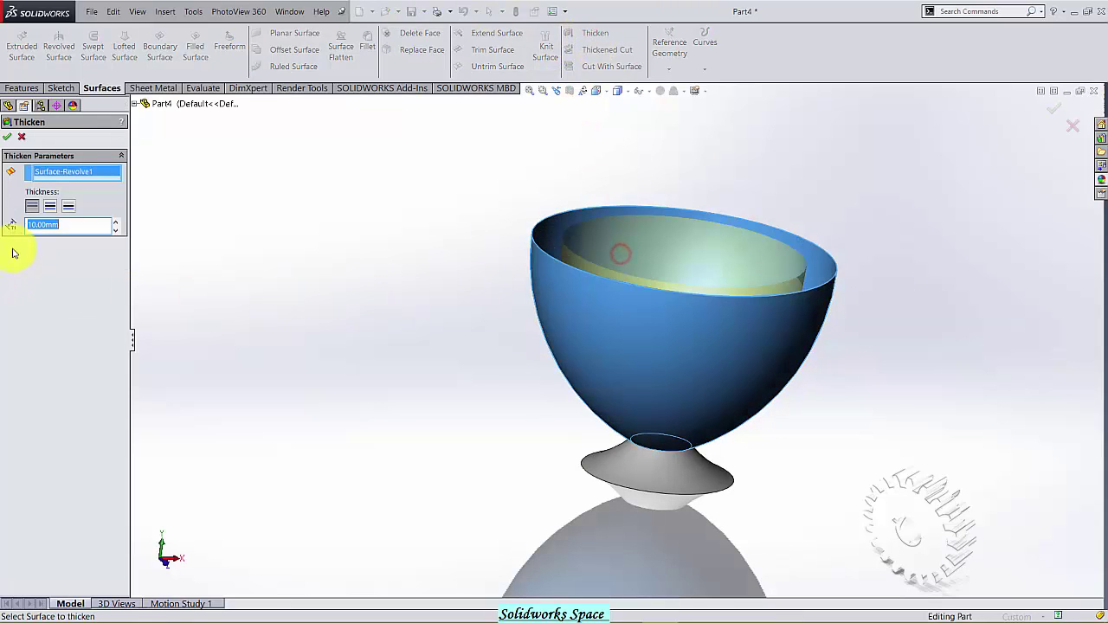
type("1")
key("Return")
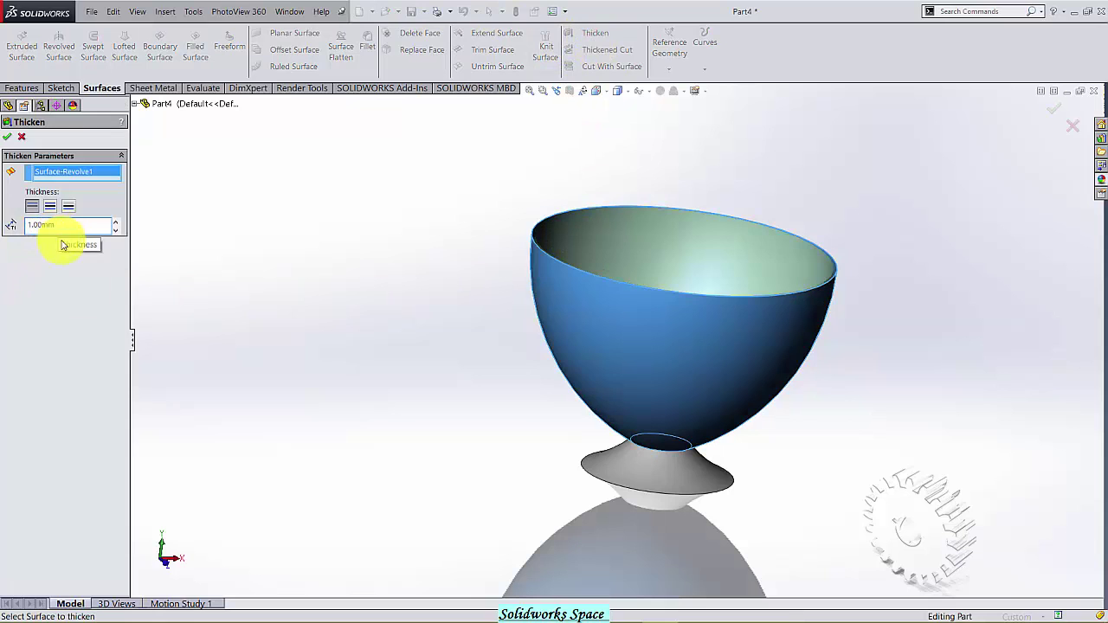
left_click(6, 139)
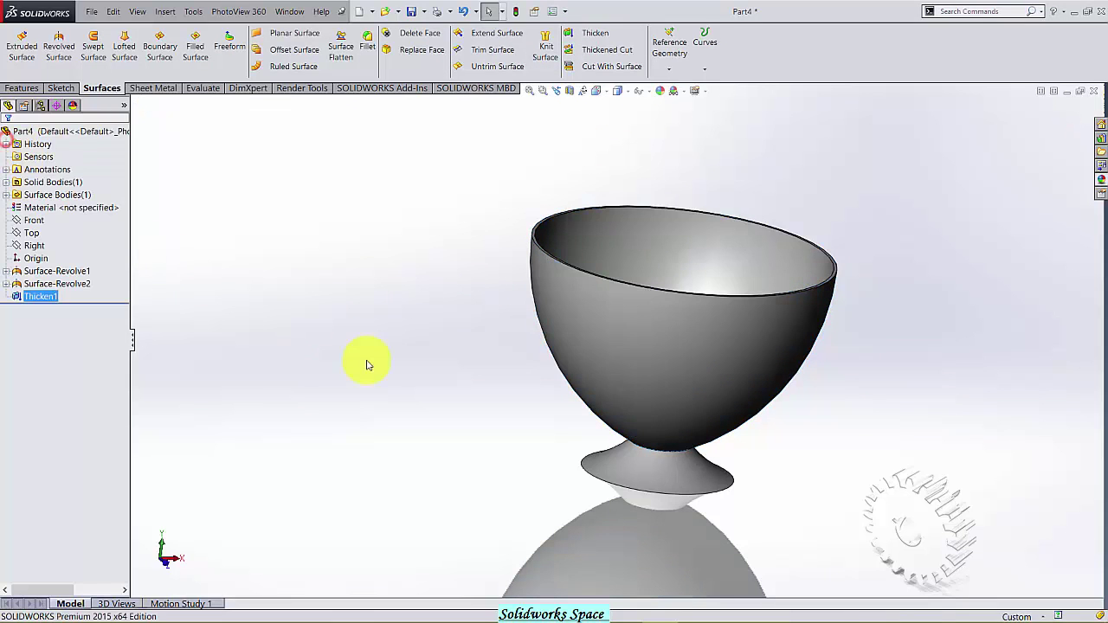
- Thicken the foot surface by 1 mm and rotate to view the whole cup
left_click(594, 34)
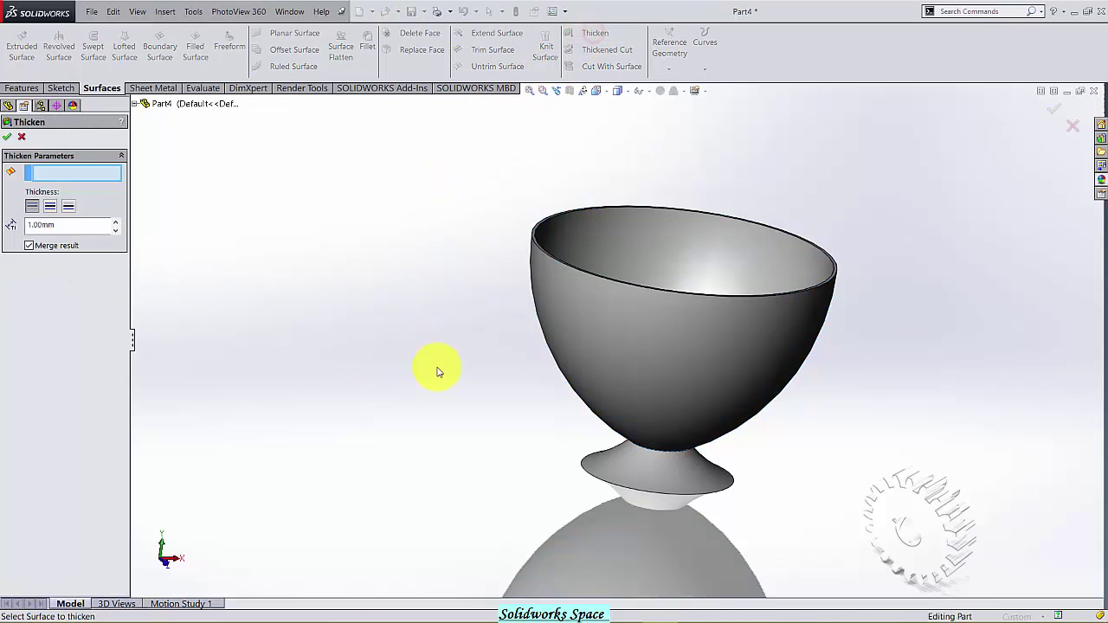
mouse_move(465, 319)
middle_mouse_down()
mouse_move(383, 187)
mouse_move(358, 432)
middle_mouse_up()
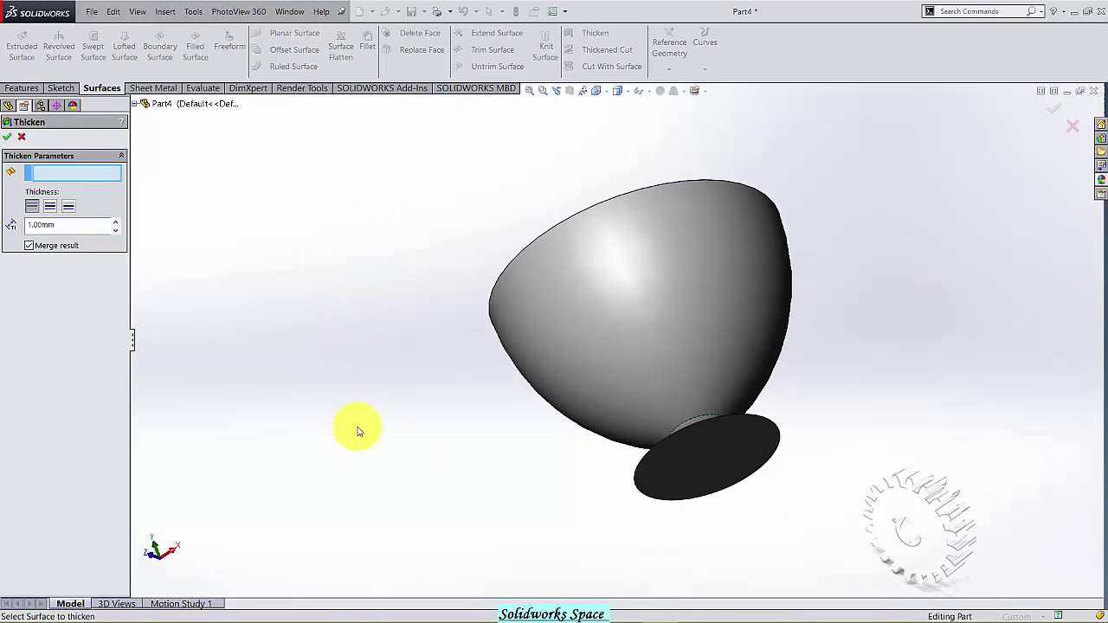
left_click(679, 483)
mouse_move(459, 460)
middle_mouse_down()
mouse_move(435, 572)
mouse_move(640, 503)
middle_mouse_up()
scroll(654, 442, "down", 3)
scroll(654, 442, "down", 2)
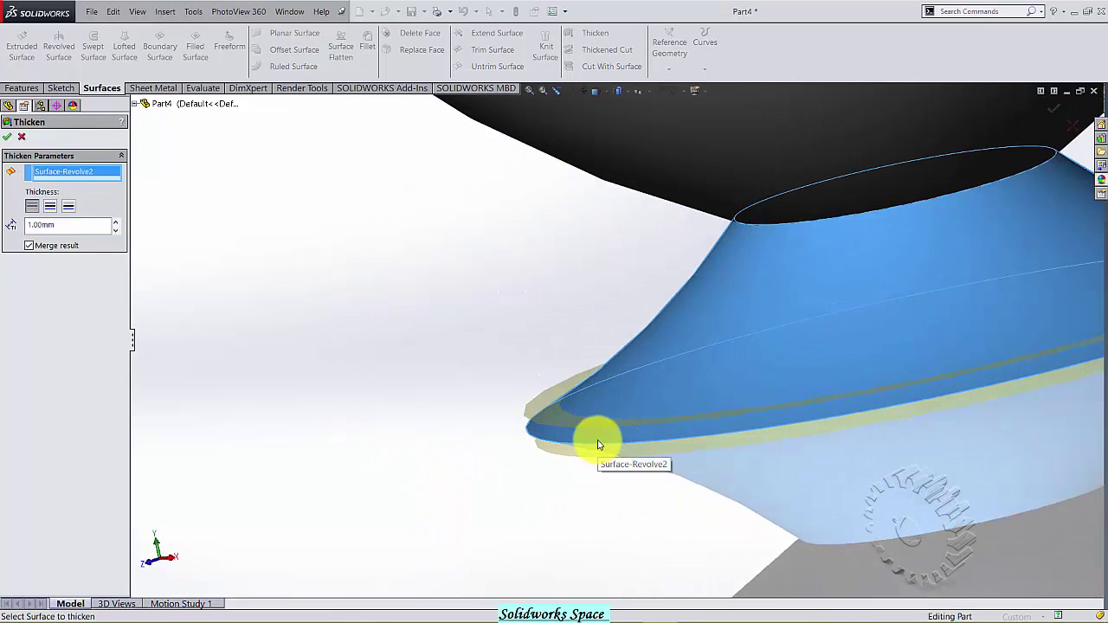
scroll(598, 445, "down", 1)
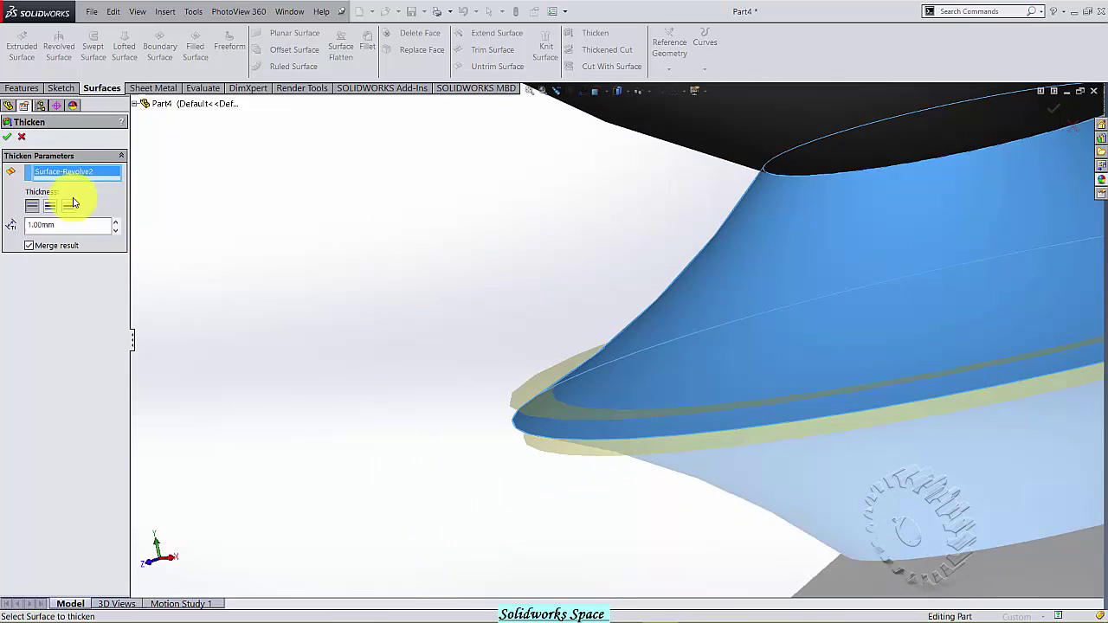
left_click(6, 138)
scroll(347, 321, "up", 5)
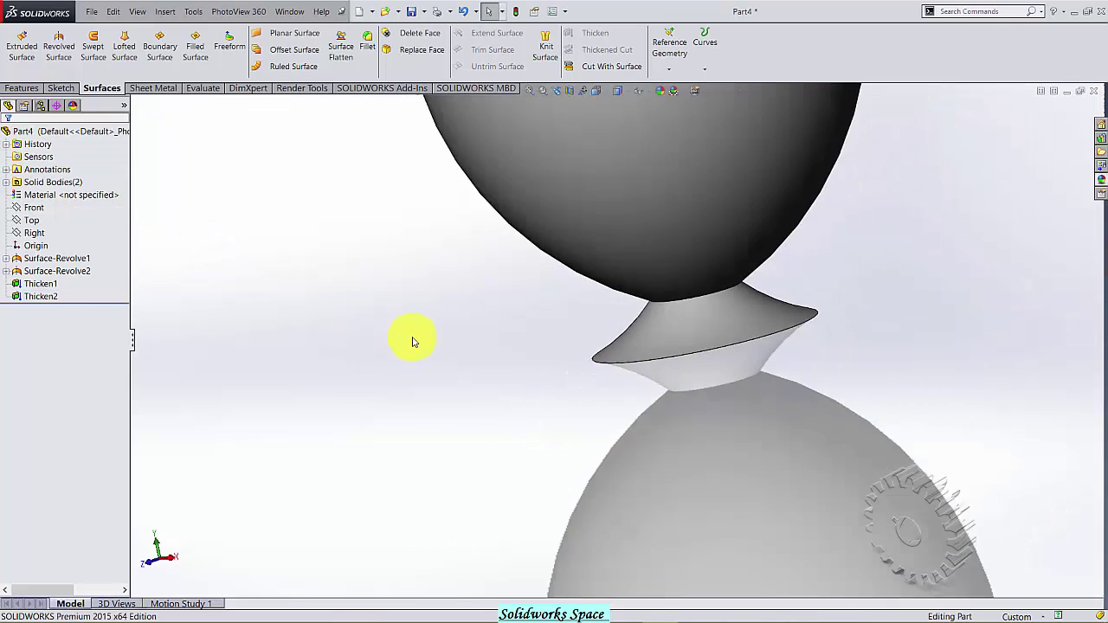
mouse_move(413, 338)
middle_mouse_down()
mouse_move(754, 188)
mouse_move(744, 225)
middle_mouse_up()
scroll(676, 256, "down", 2)
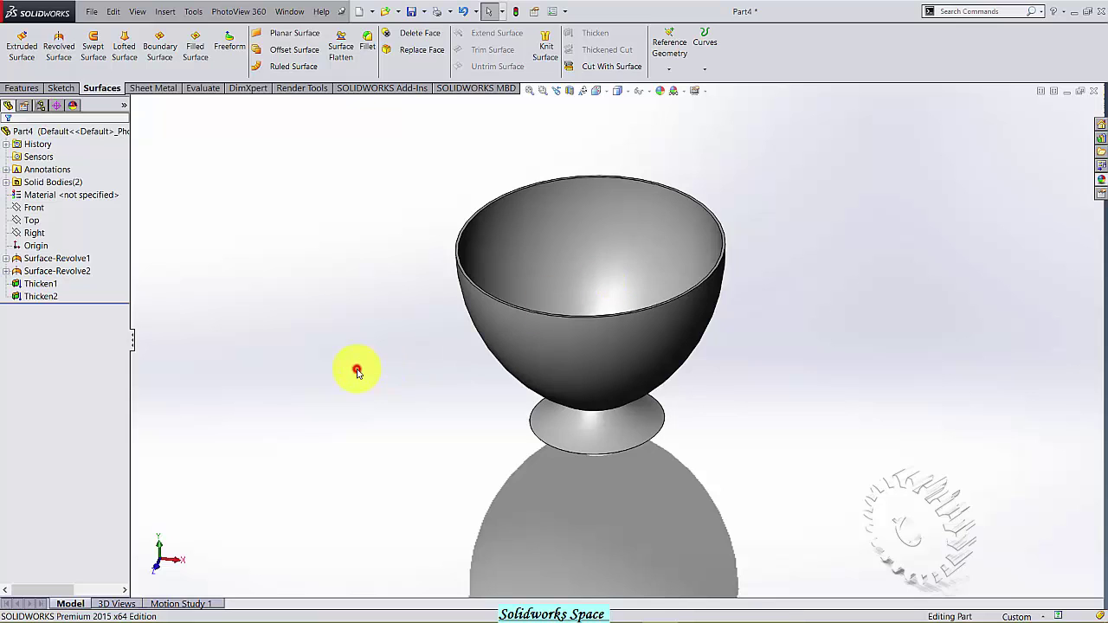
- View the Front plane straight on and start a new sketch on it
middle_click_drag(364, 384, 359, 344)
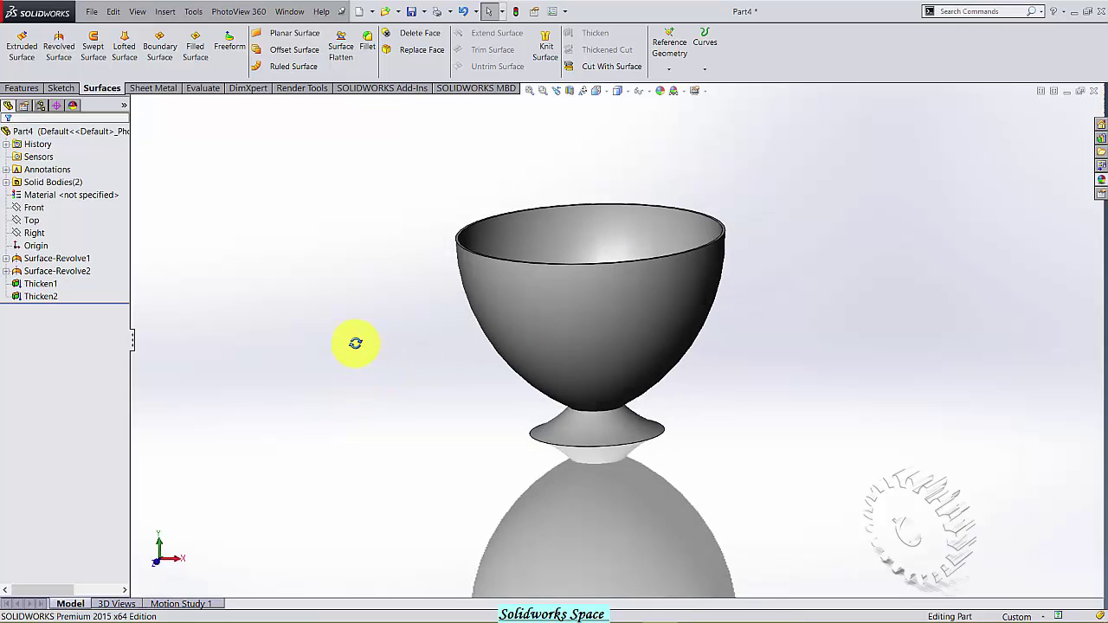
right_click(39, 208)
left_click(89, 191)
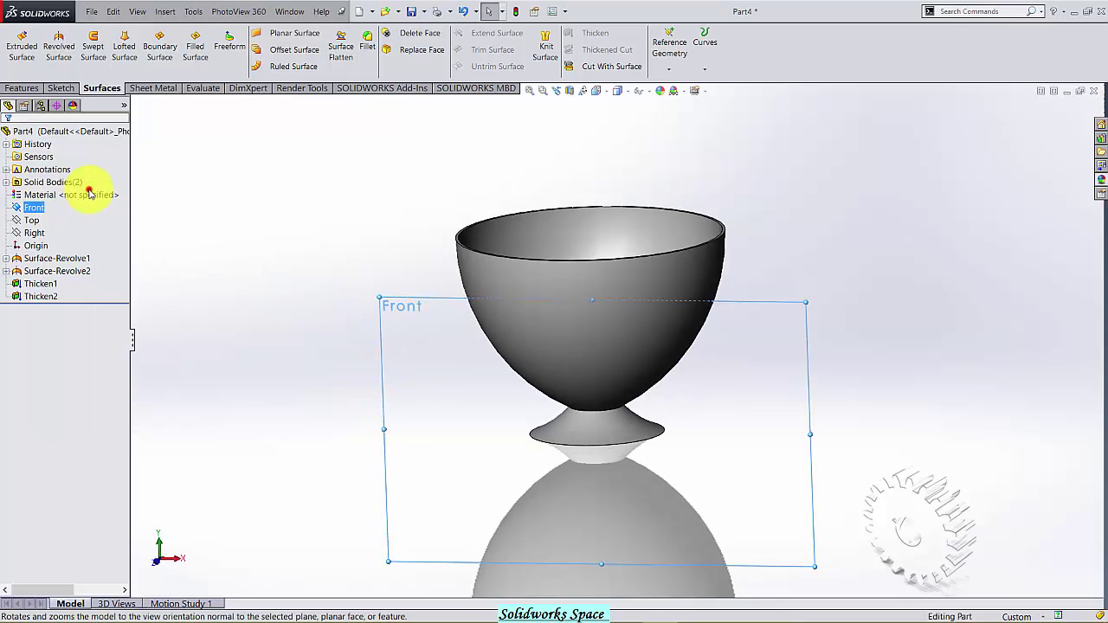
right_click(45, 208)
left_click(50, 191)
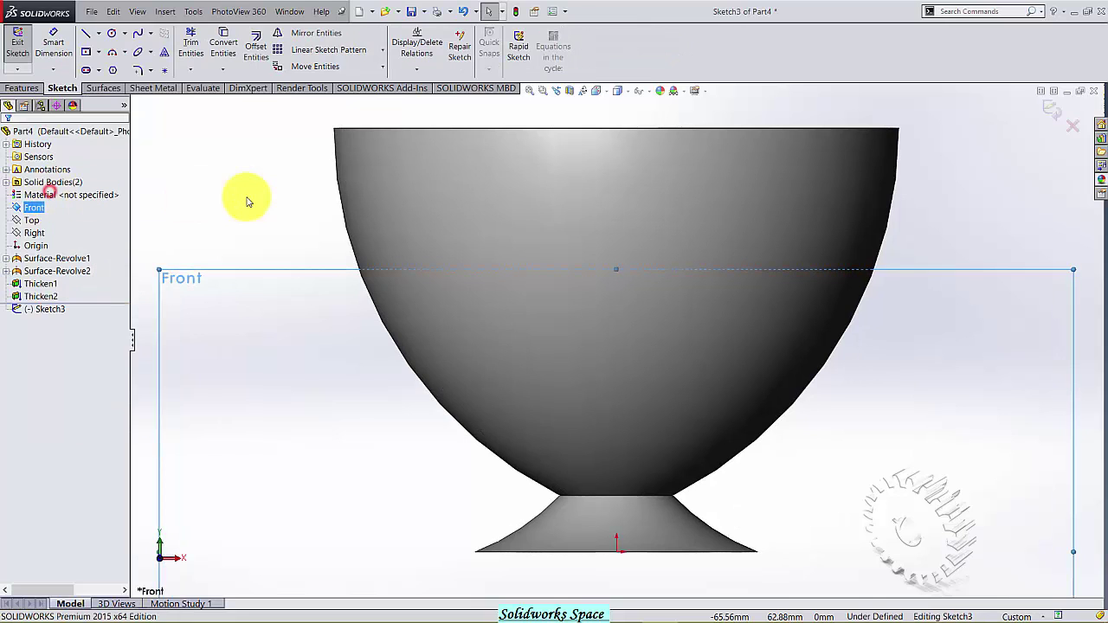
- Draw the first three horizontal lines across the bowl, starting at the rim
left_click(86, 32)
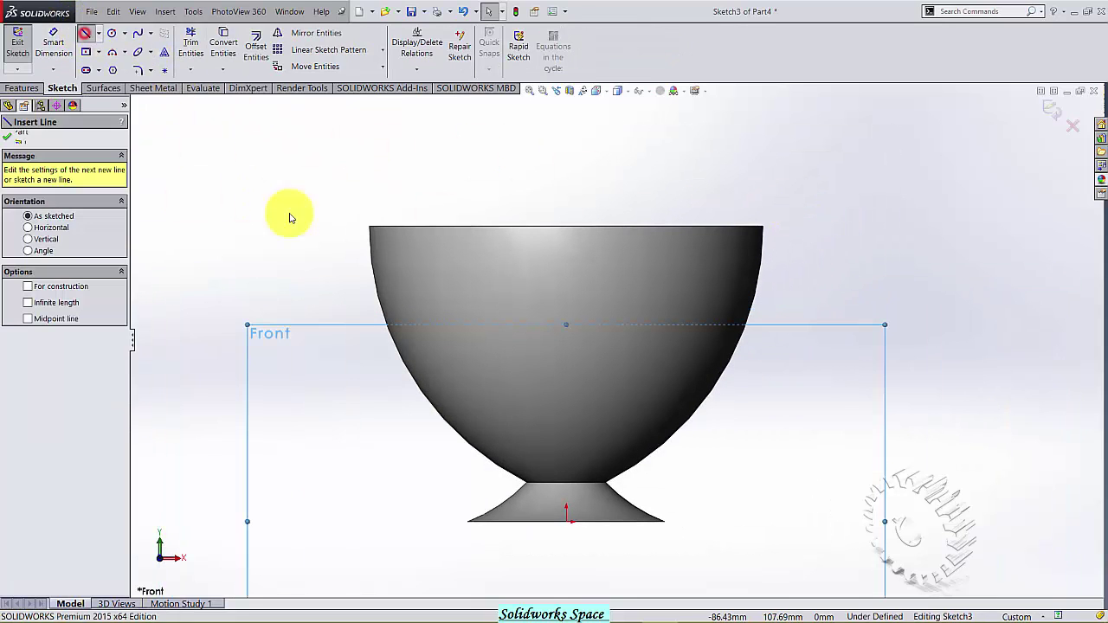
left_click(371, 244)
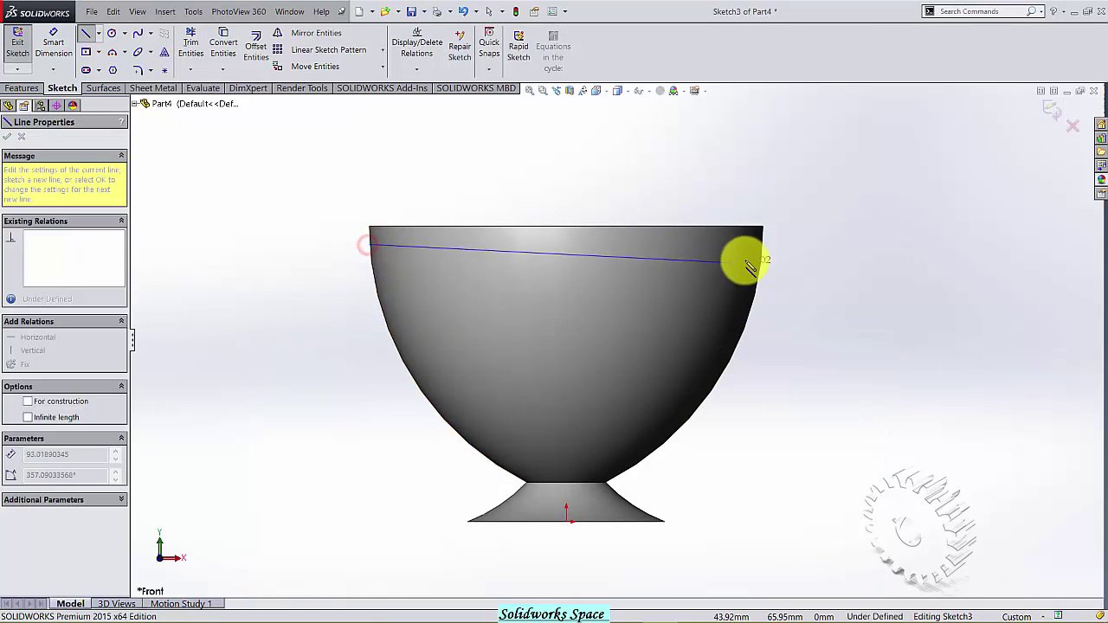
left_click(762, 245)
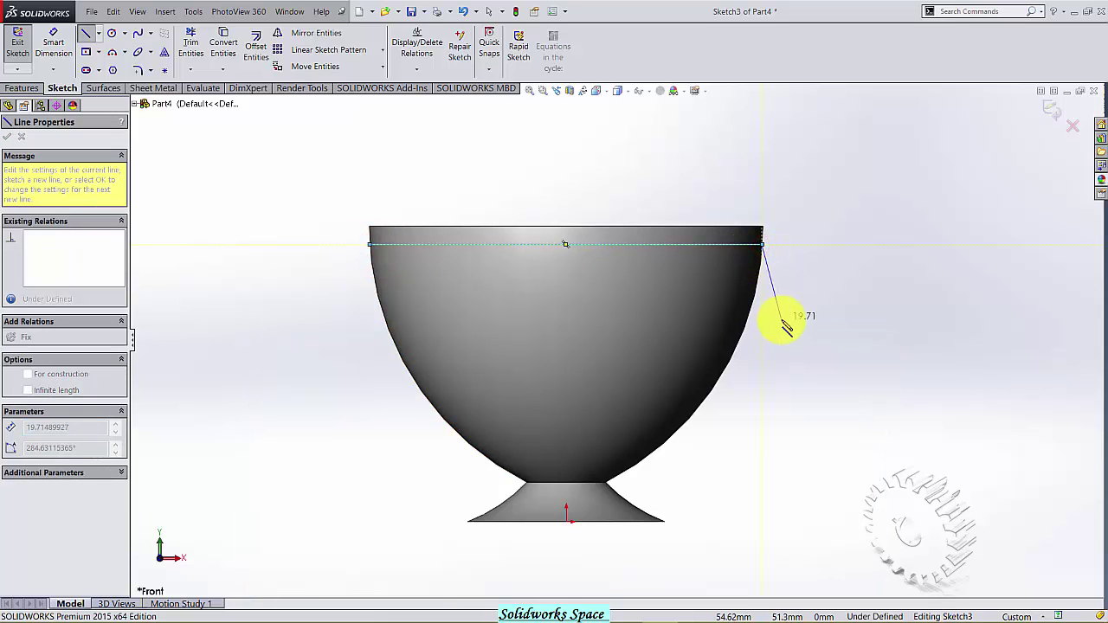
key("Escape")
key("Escape")
left_click(86, 32)
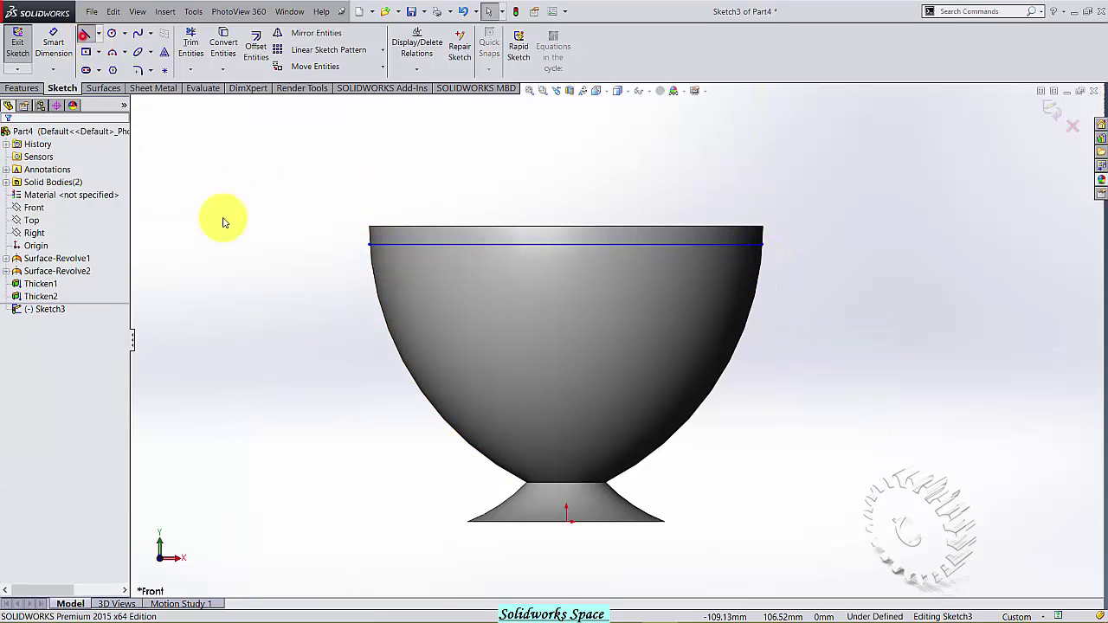
left_click(379, 302)
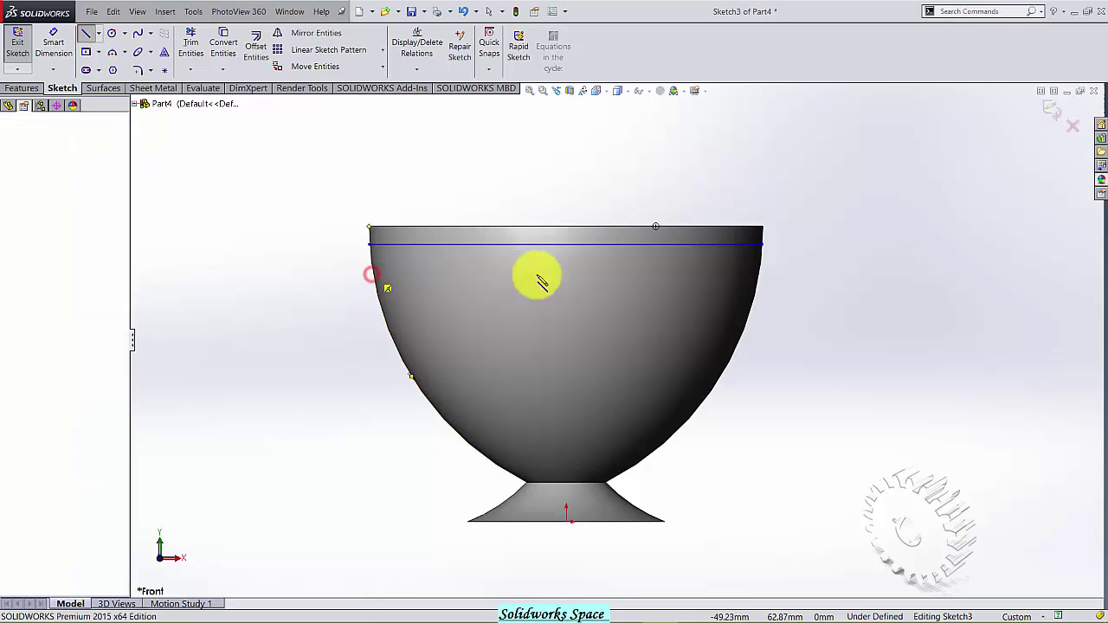
left_click(751, 303)
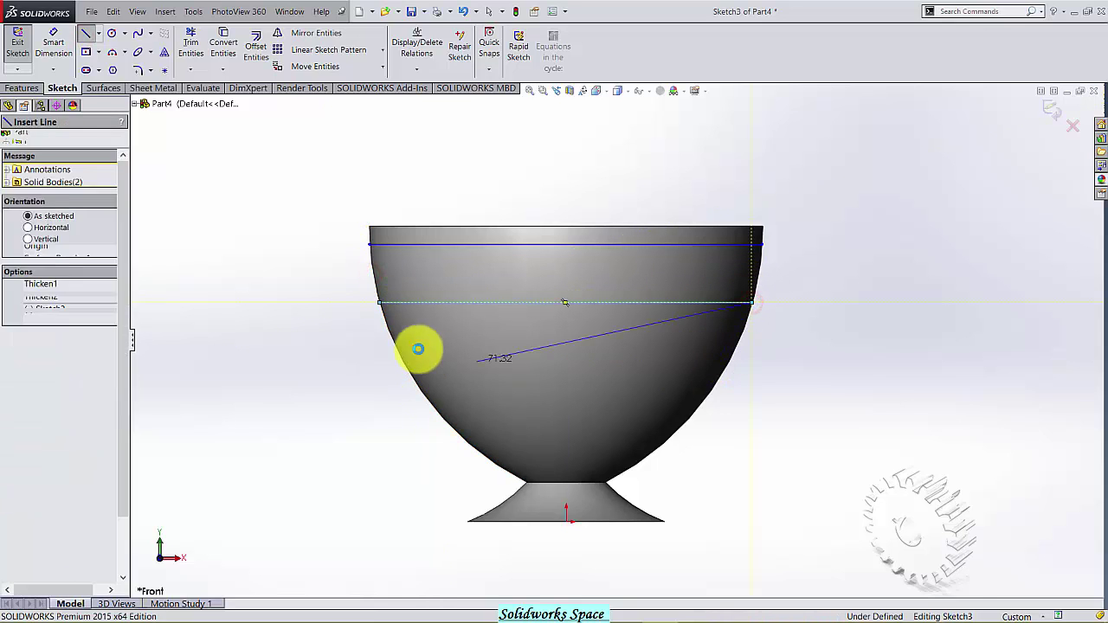
key("Escape")
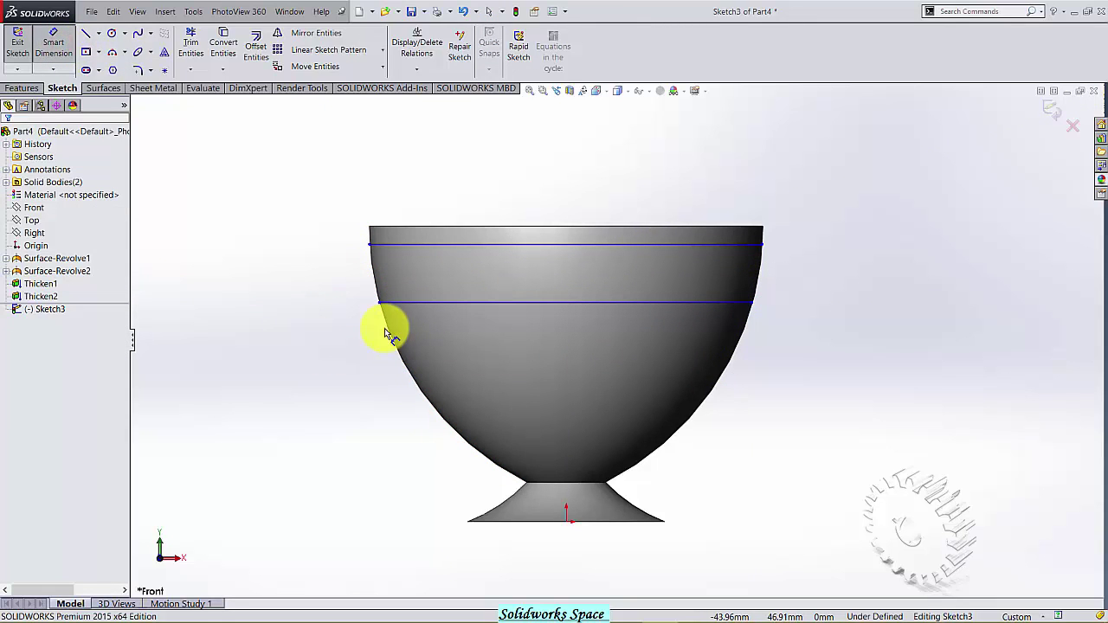
left_click(88, 32)
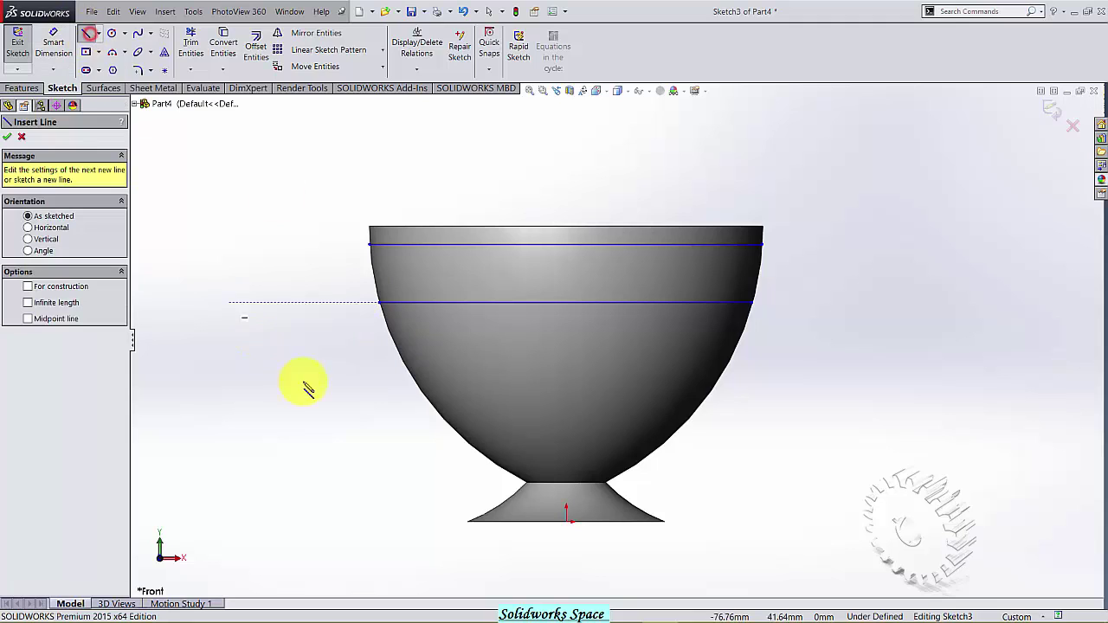
left_click(398, 351)
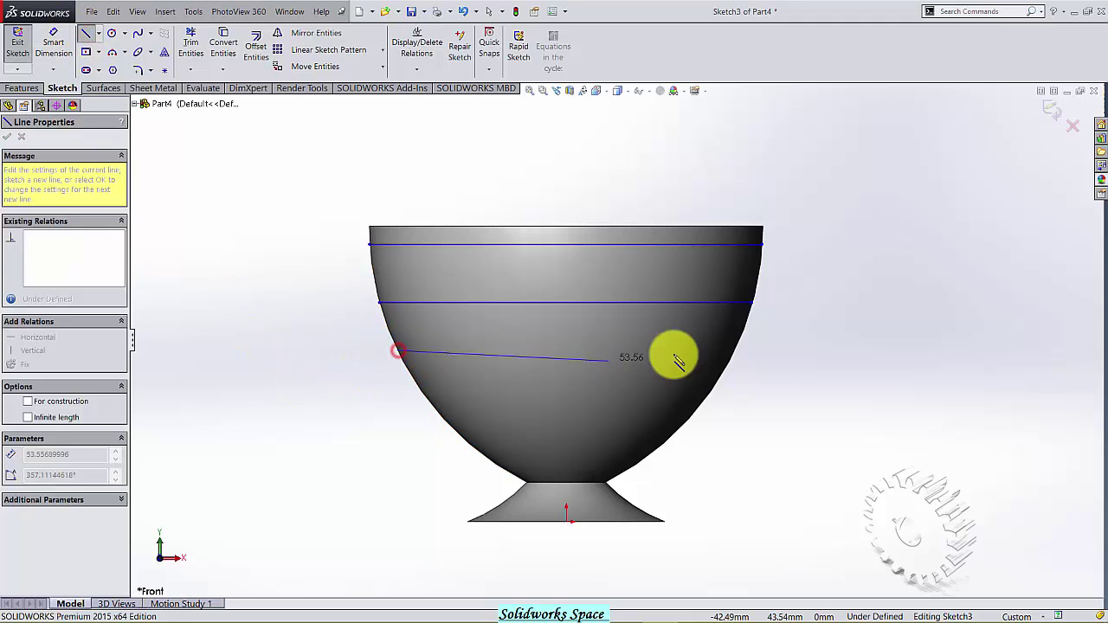
left_click(734, 351)
key("Escape")
- Draw three more horizontal lines lower on the bowl, the last just above the stem
left_click(87, 32)
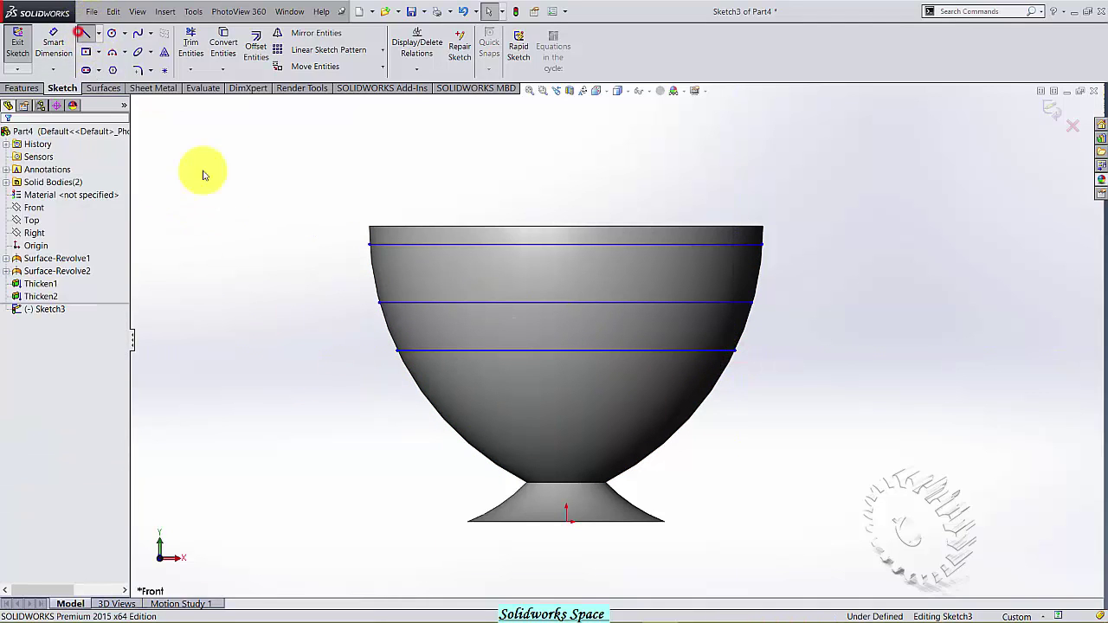
left_click(421, 389)
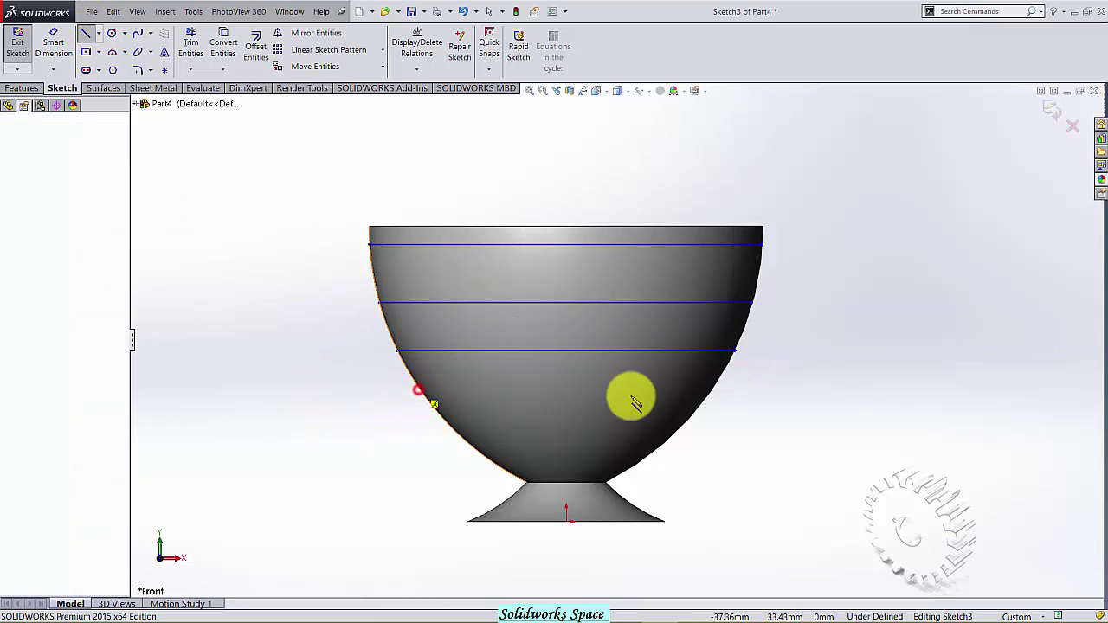
left_click(712, 392)
key("Escape")
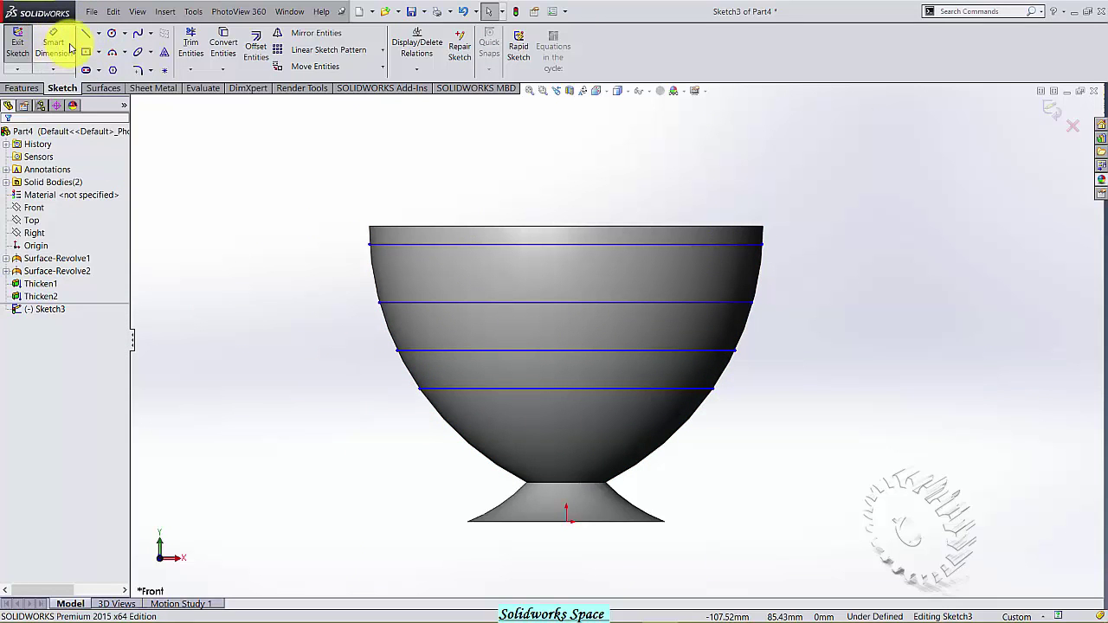
key("Return")
left_click(454, 431)
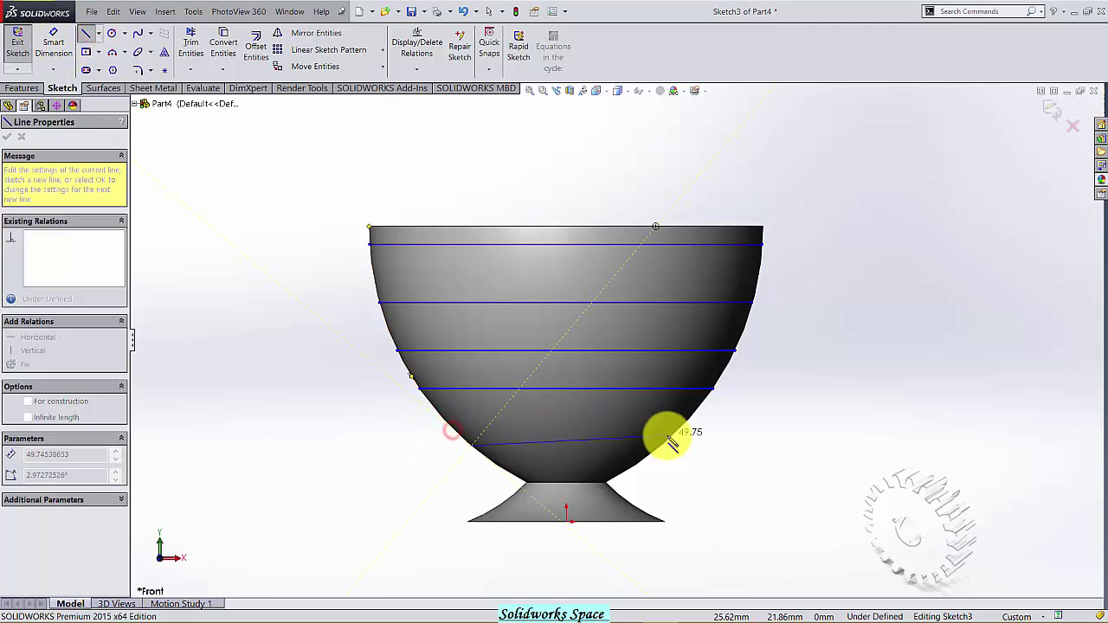
left_click(663, 447)
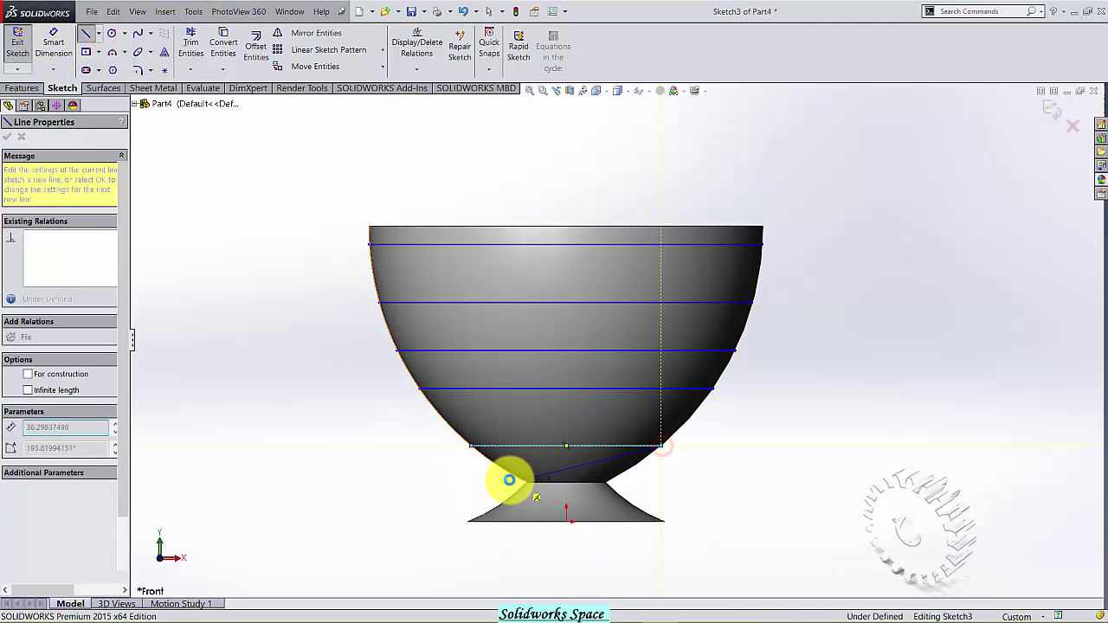
key("Escape")
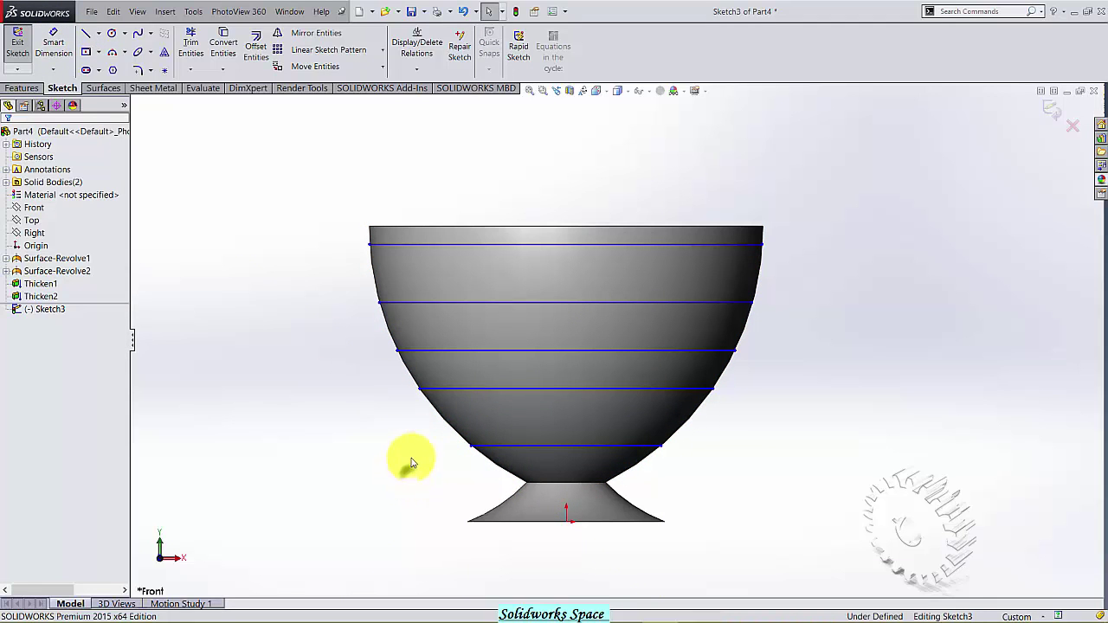
right_click_drag(412, 463, 407, 424)
right_click_drag(379, 481, 334, 491)
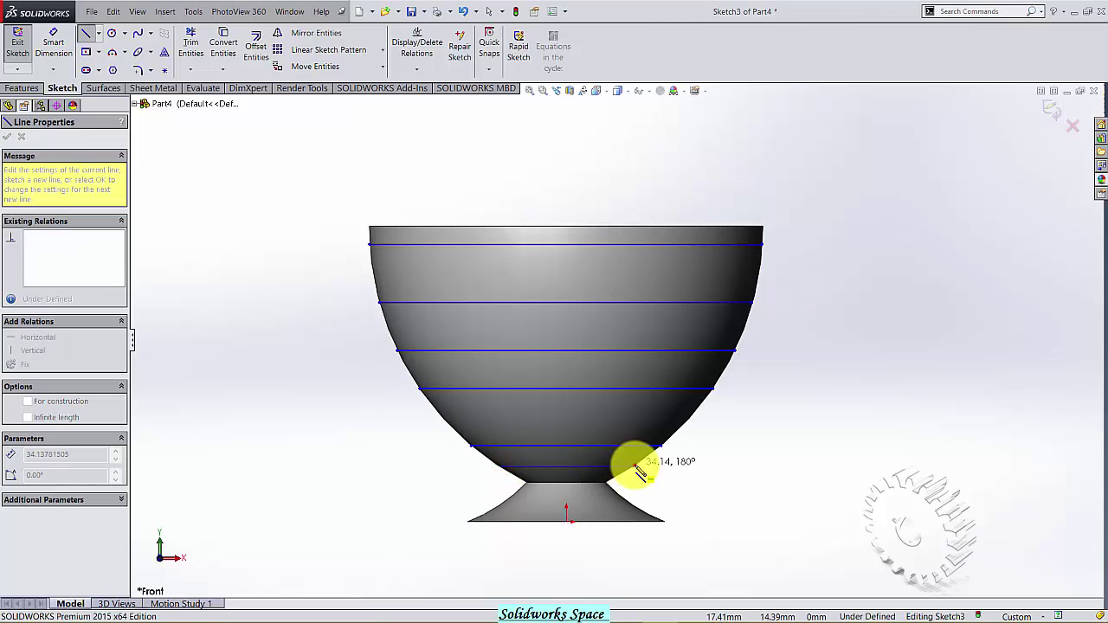
left_click(635, 467)
key("Escape")
- Dimension the first line 5 mm below the rim and the second line 12 mm below it
left_click(46, 37)
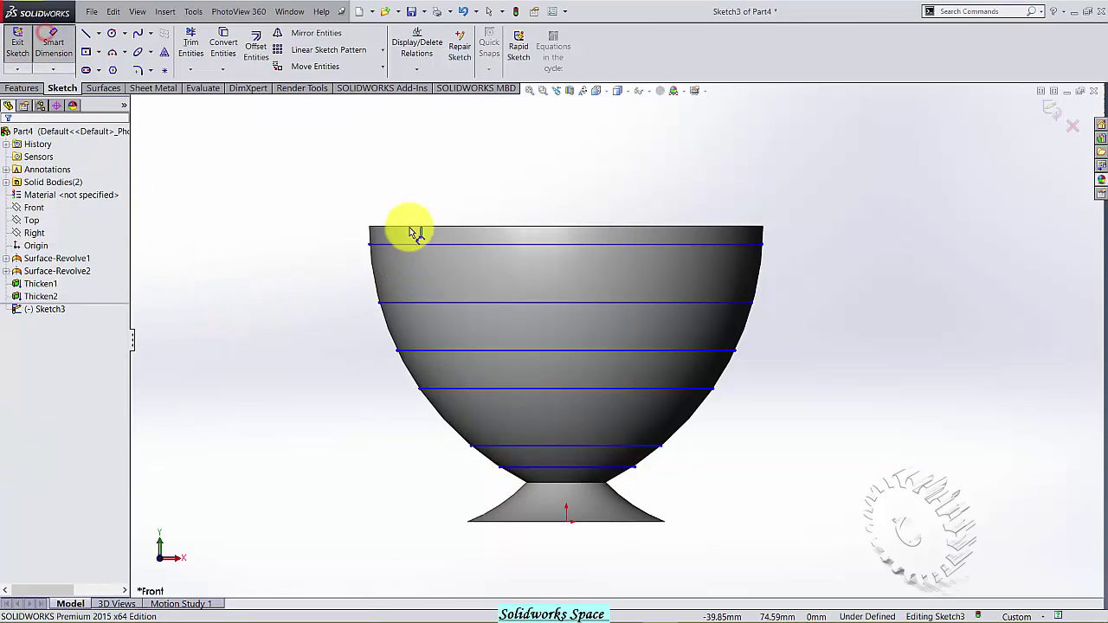
left_click(414, 228)
left_click(394, 244)
left_click(257, 294)
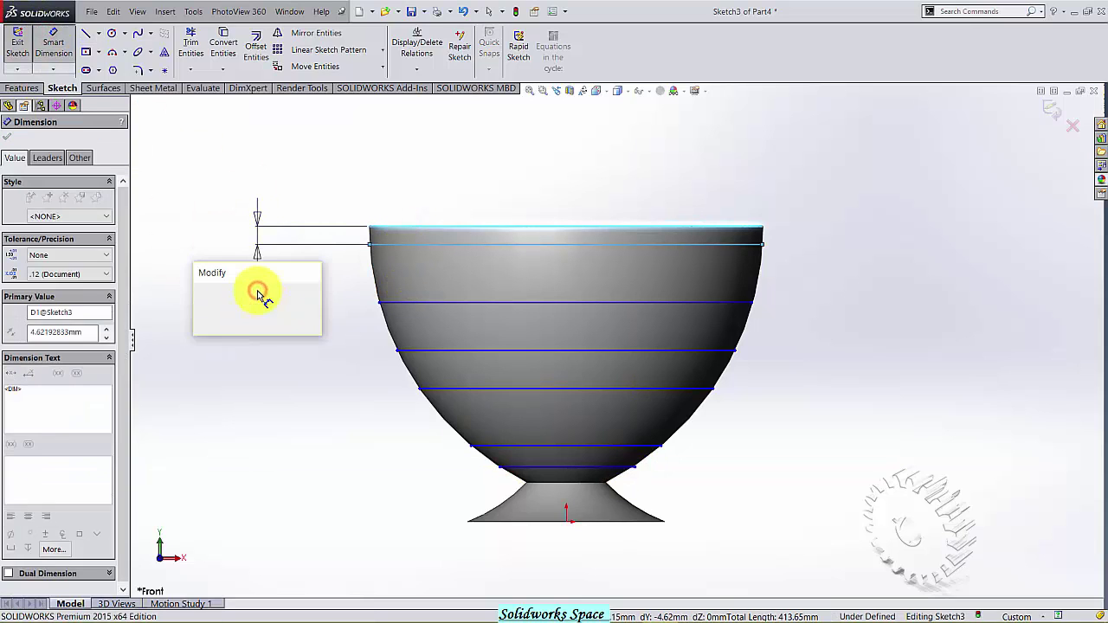
type("5")
key("Return")
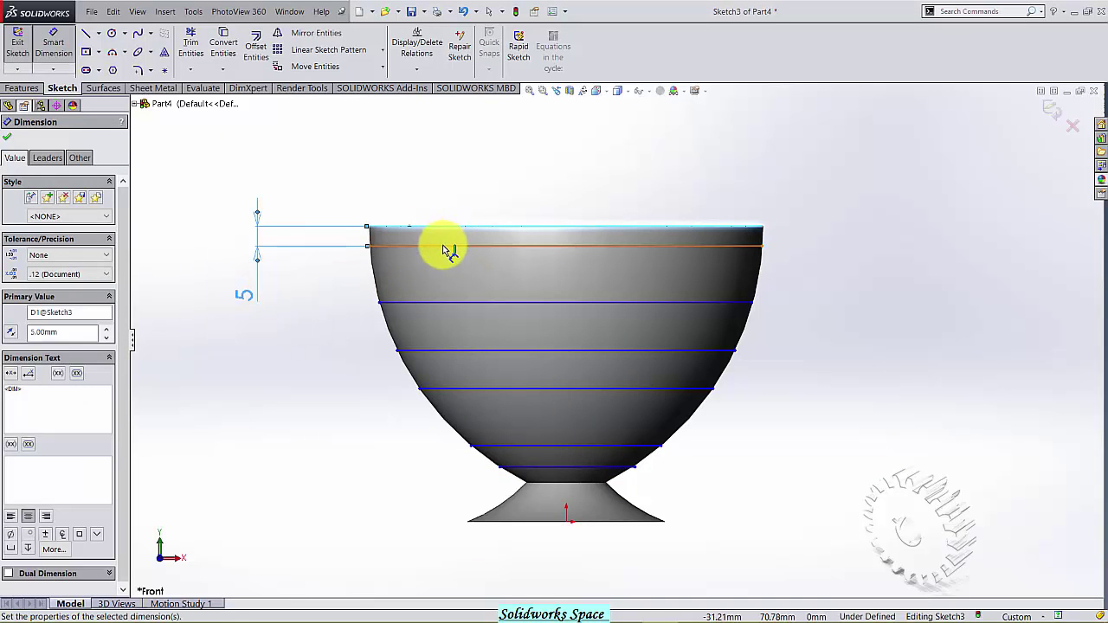
left_click(438, 247)
left_click(428, 302)
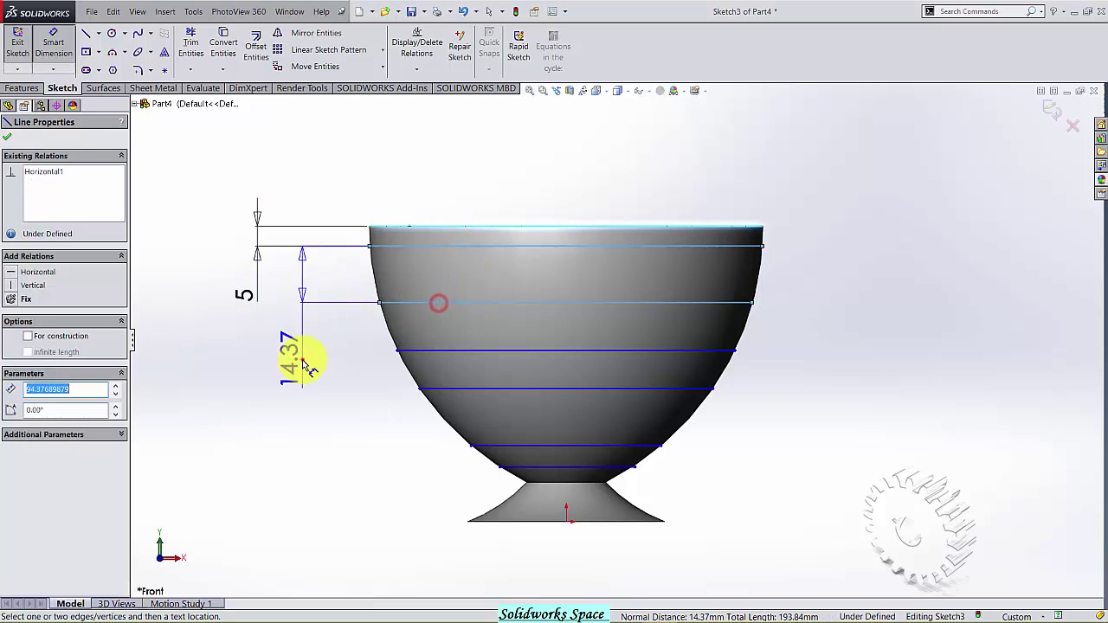
left_click(303, 362)
type("12")
key("Return")
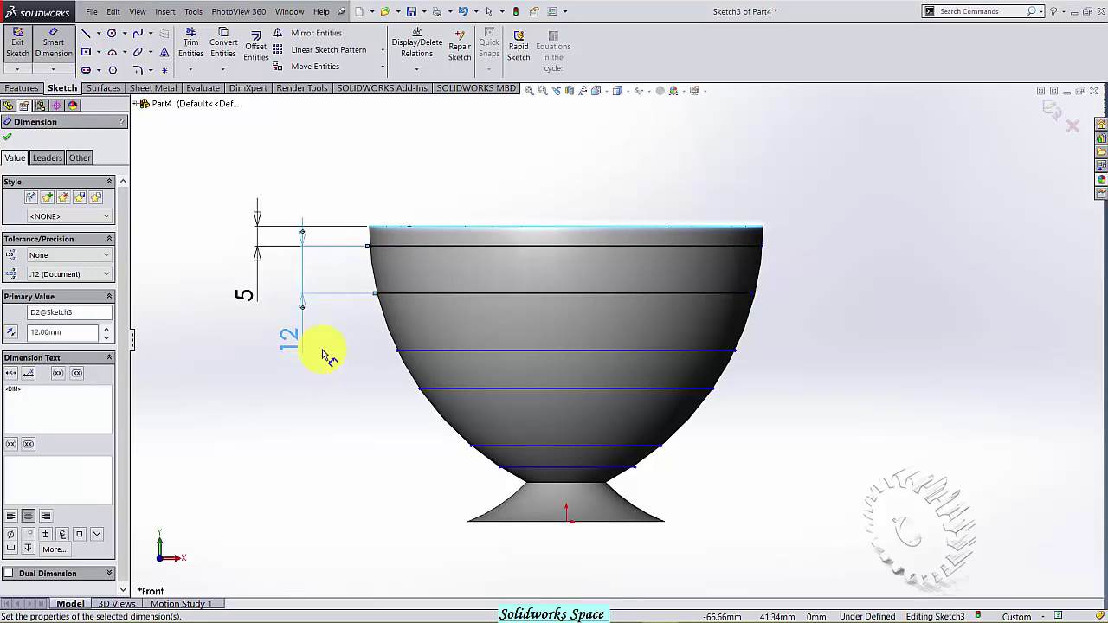
- Space the third line 5 mm below the second and the fourth line 12 mm lower
left_click(437, 295)
left_click(445, 350)
left_click(358, 412)
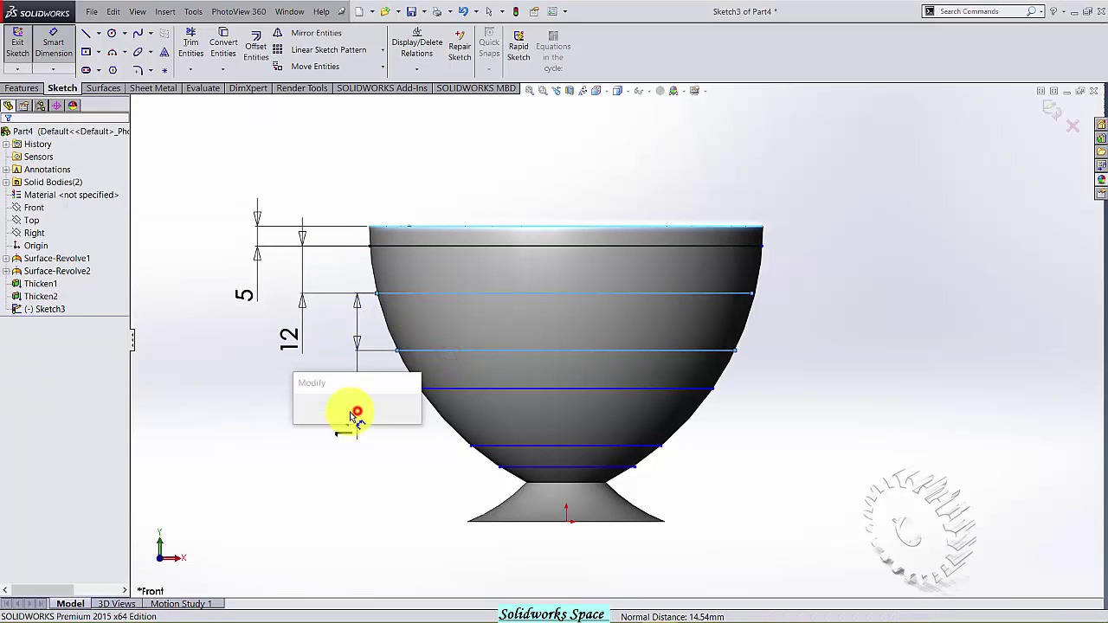
type("5.00mm")
key("Return")
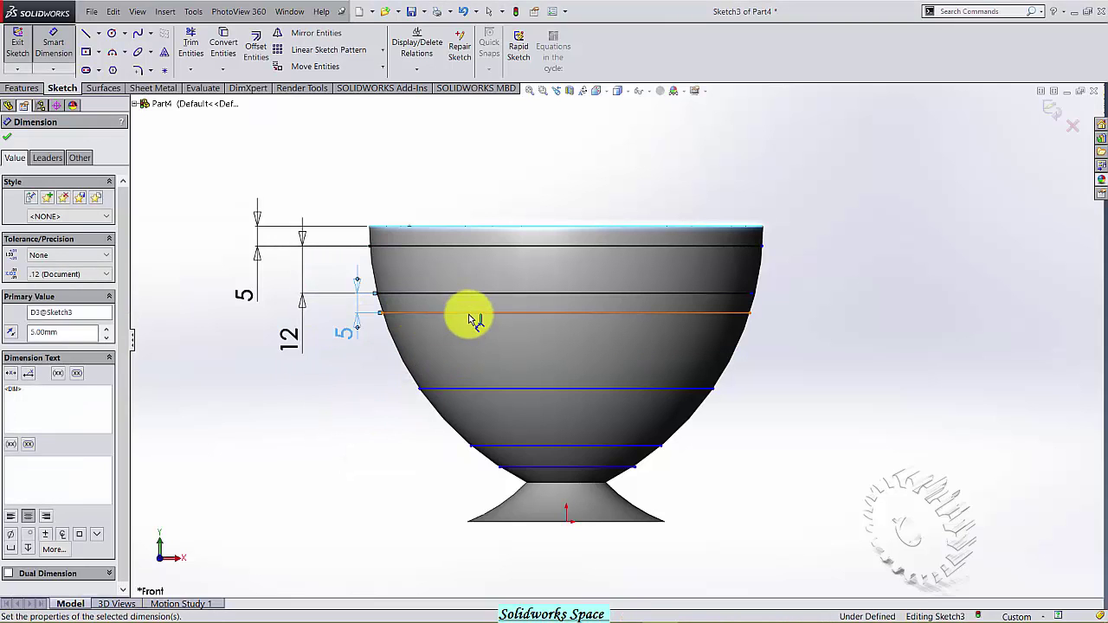
left_click(468, 313)
left_click(477, 391)
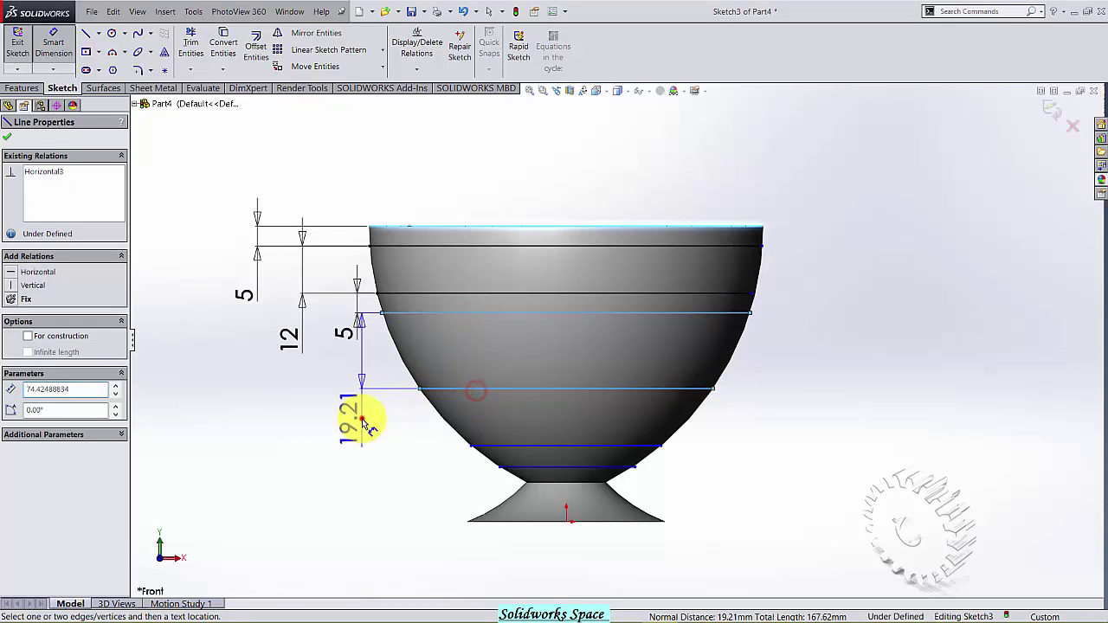
left_click(358, 421)
type("12")
key("Return")
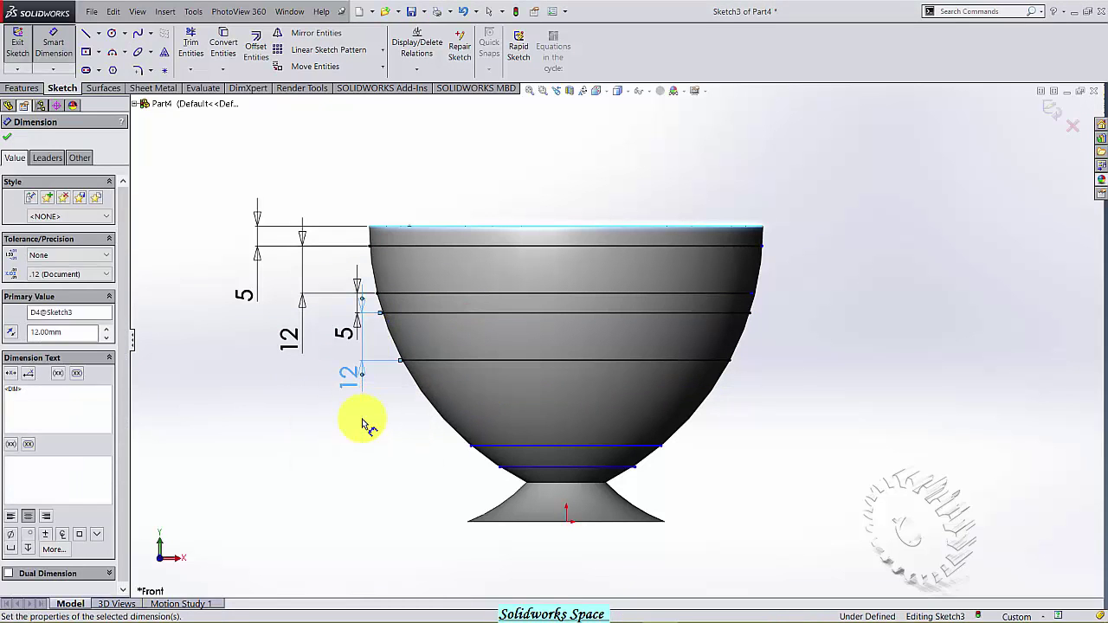
- Space the fifth line 5 mm below the fourth and the next line 12 mm lower
left_click(482, 362)
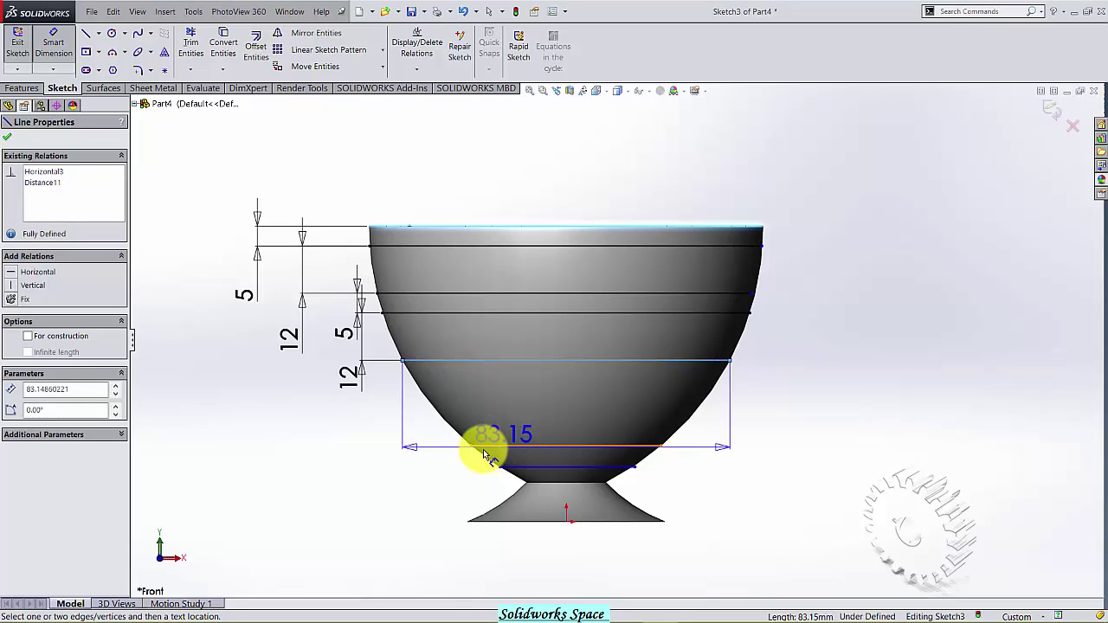
left_click(483, 445)
left_click(378, 447)
type("5")
key("Return")
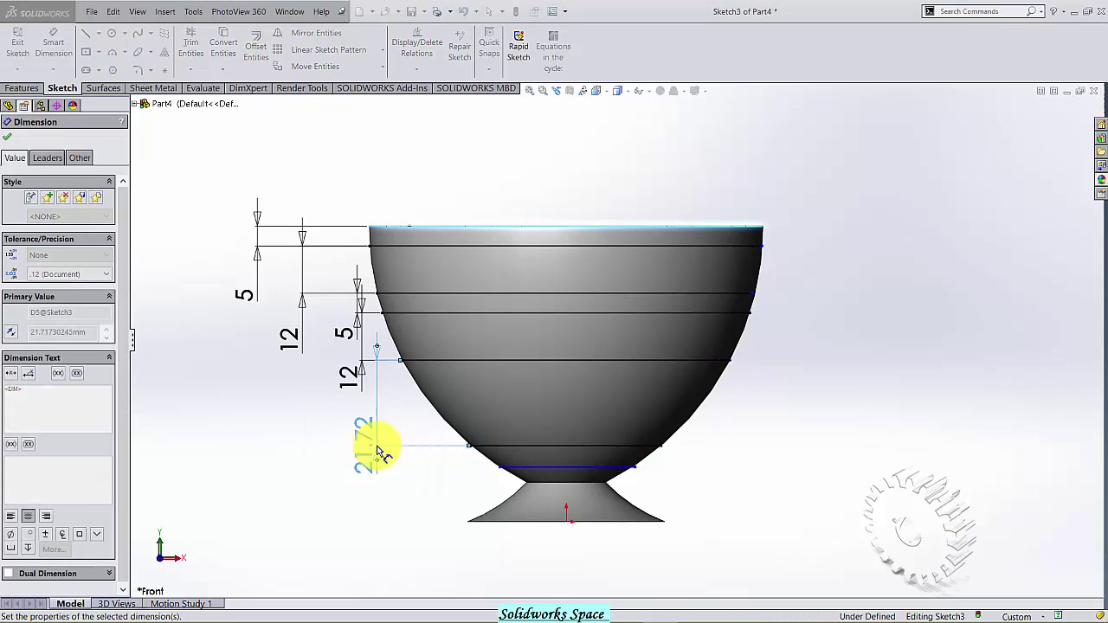
left_click(464, 382)
left_click(537, 467)
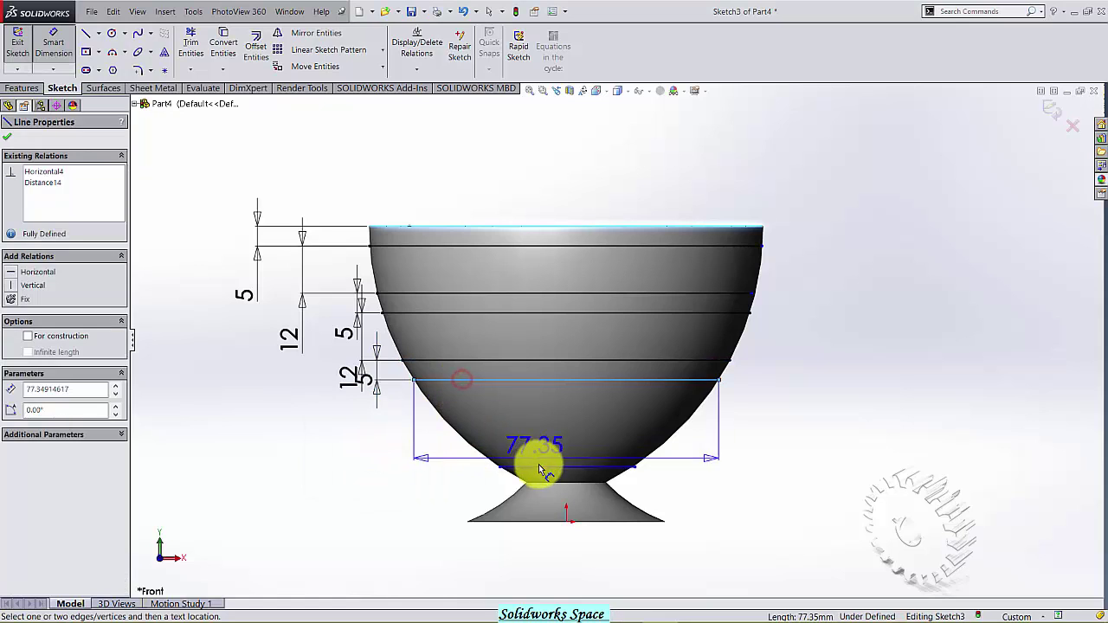
left_click(381, 467)
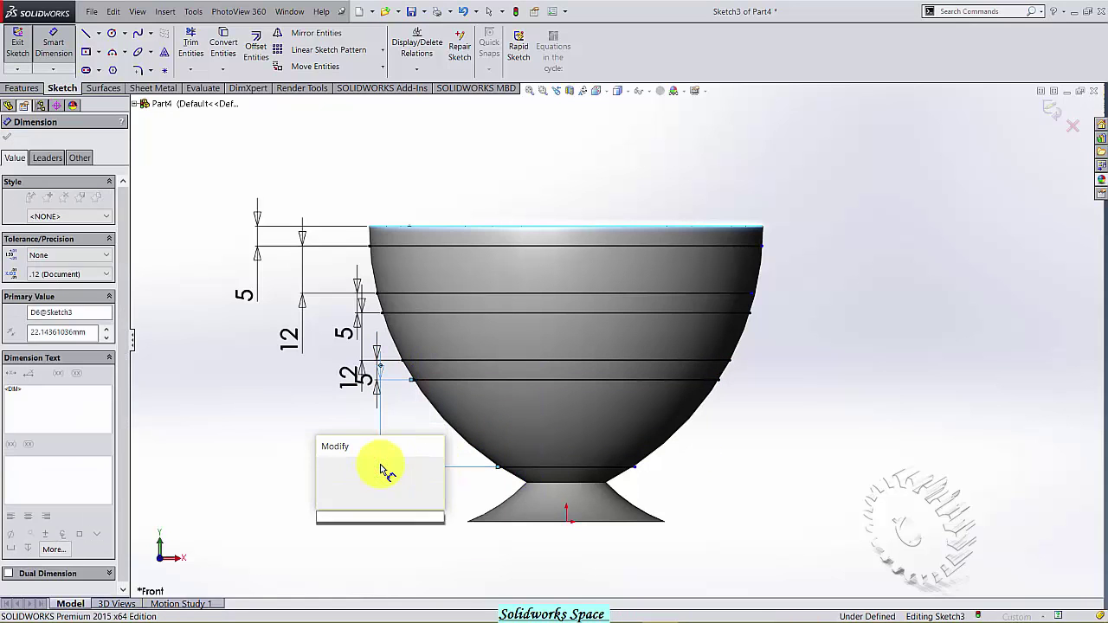
type("12")
key("Return")
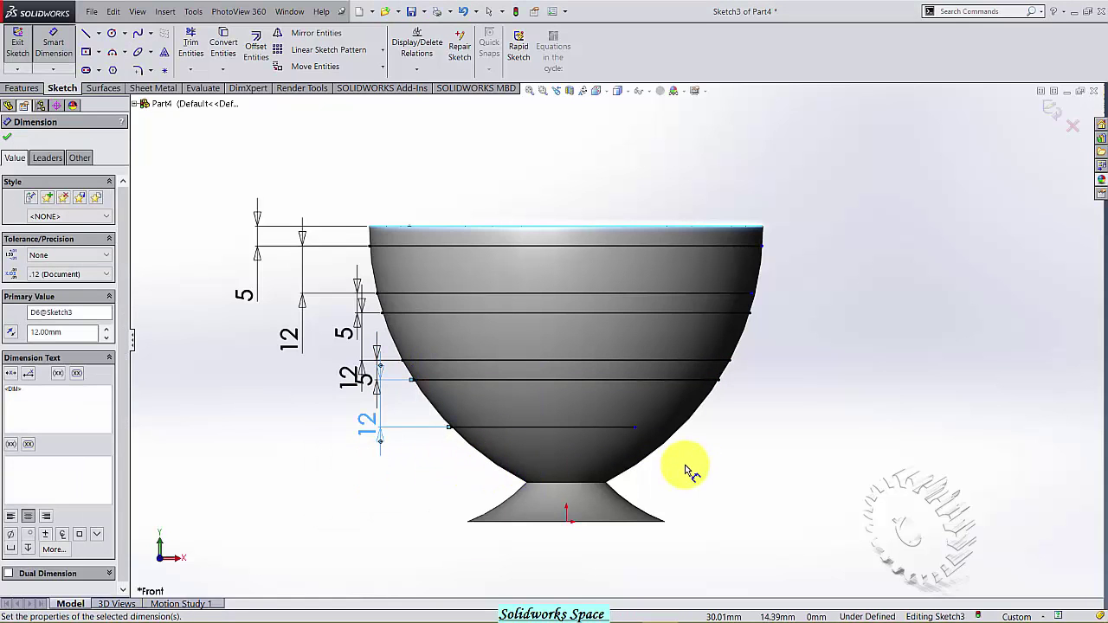
- Drag the top line's right end onto the bowl edge and check the band line endpoints
scroll(692, 462, "down", 1)
key("Escape")
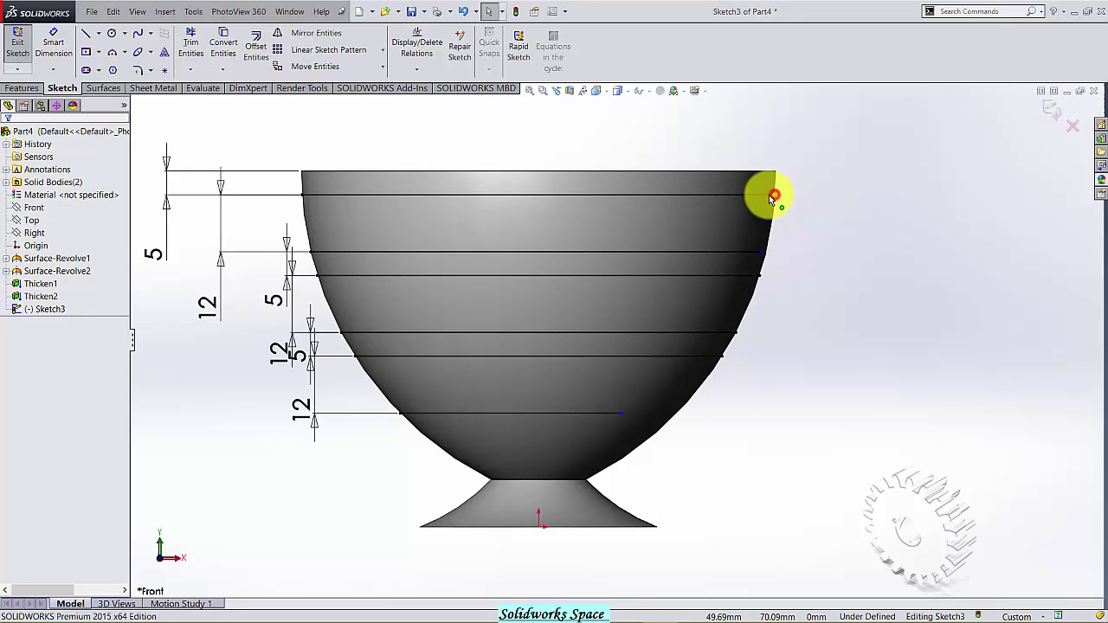
left_click_drag(774, 196, 742, 199)
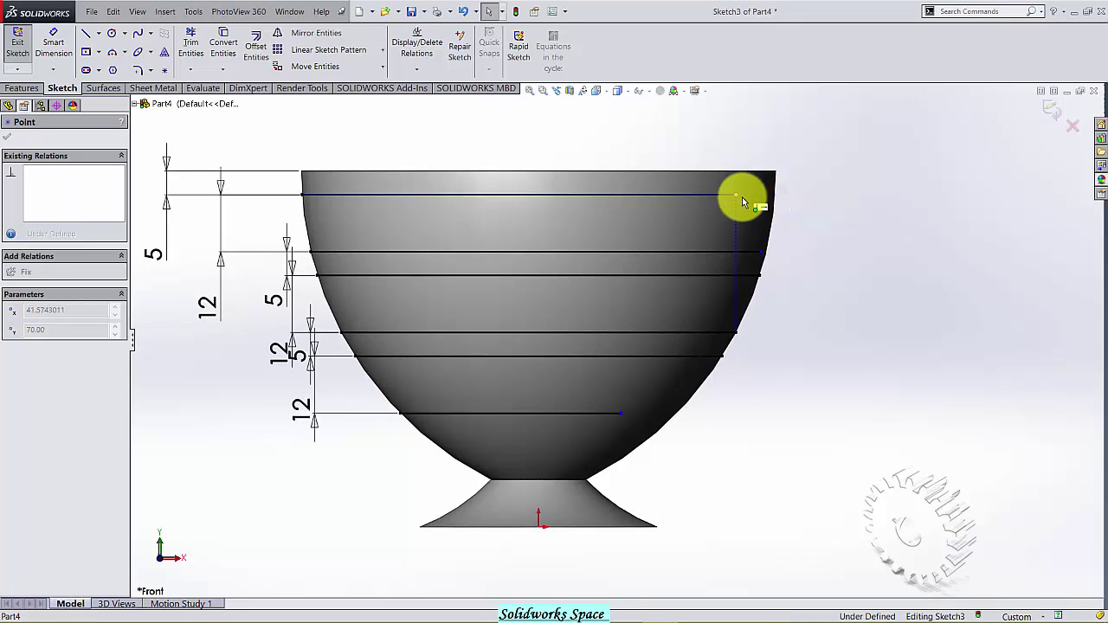
left_click(762, 253)
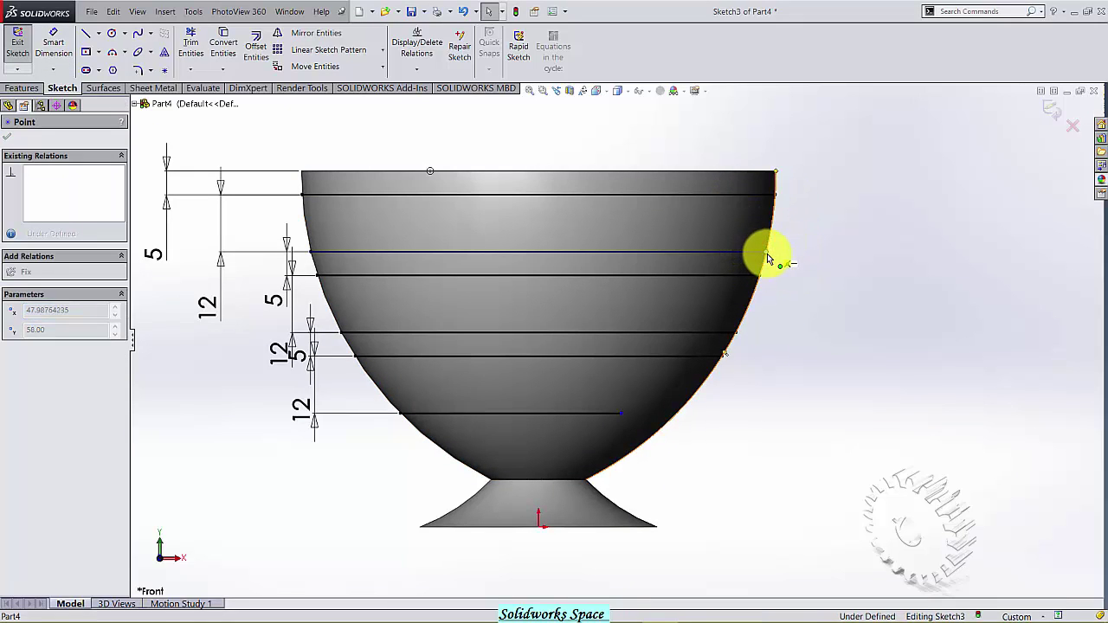
left_click(789, 310)
left_click(620, 412)
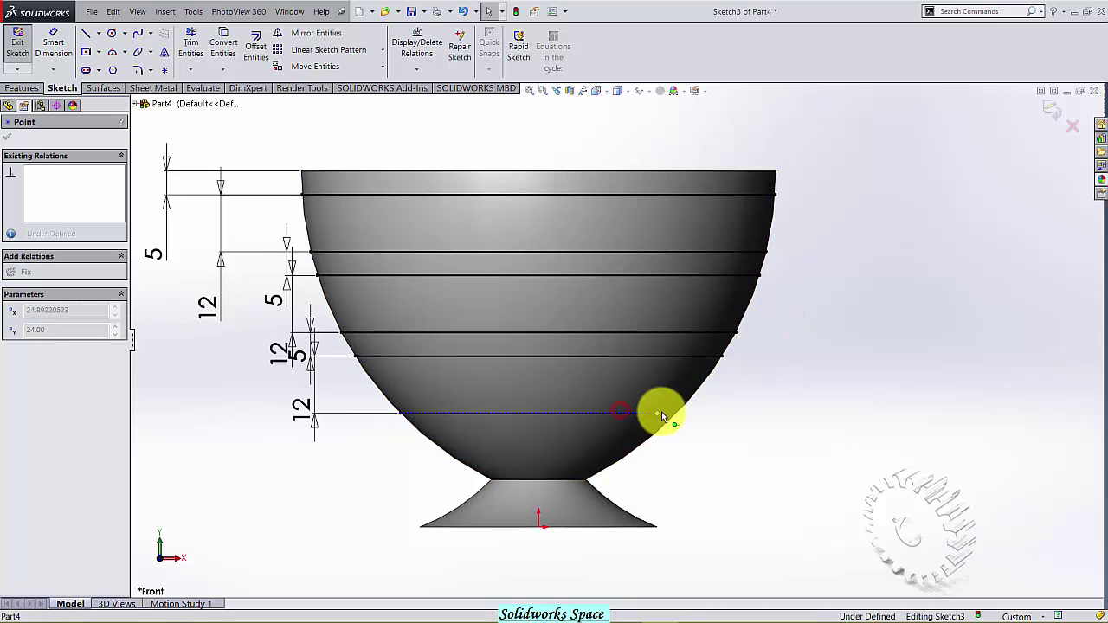
- Draw two more horizontal lines edge to edge across the lower bowl
left_click(719, 454)
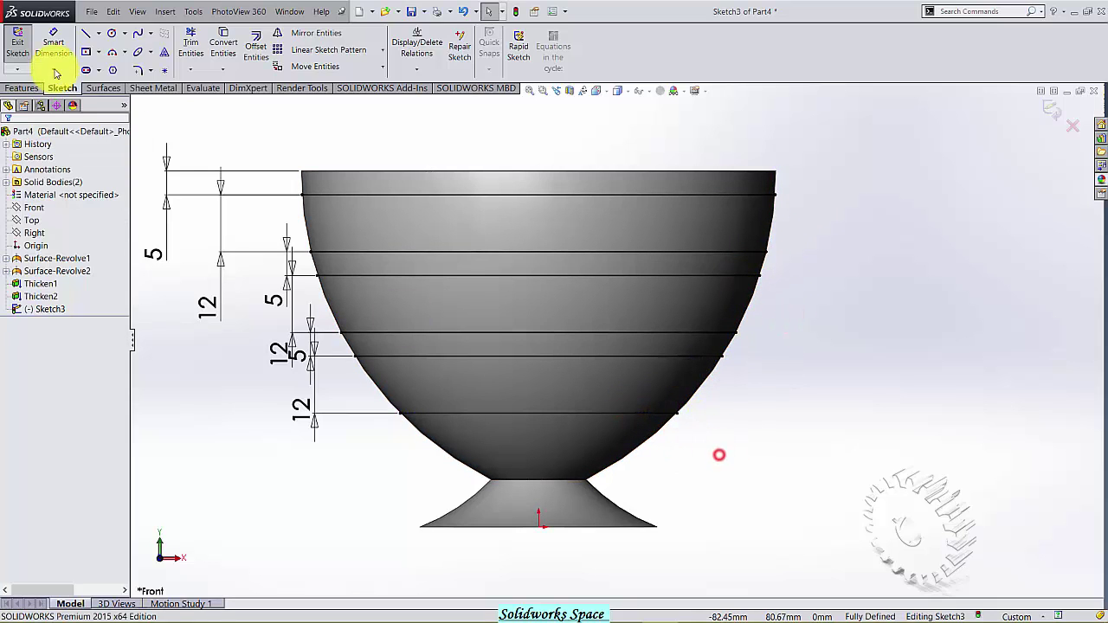
left_click(85, 35)
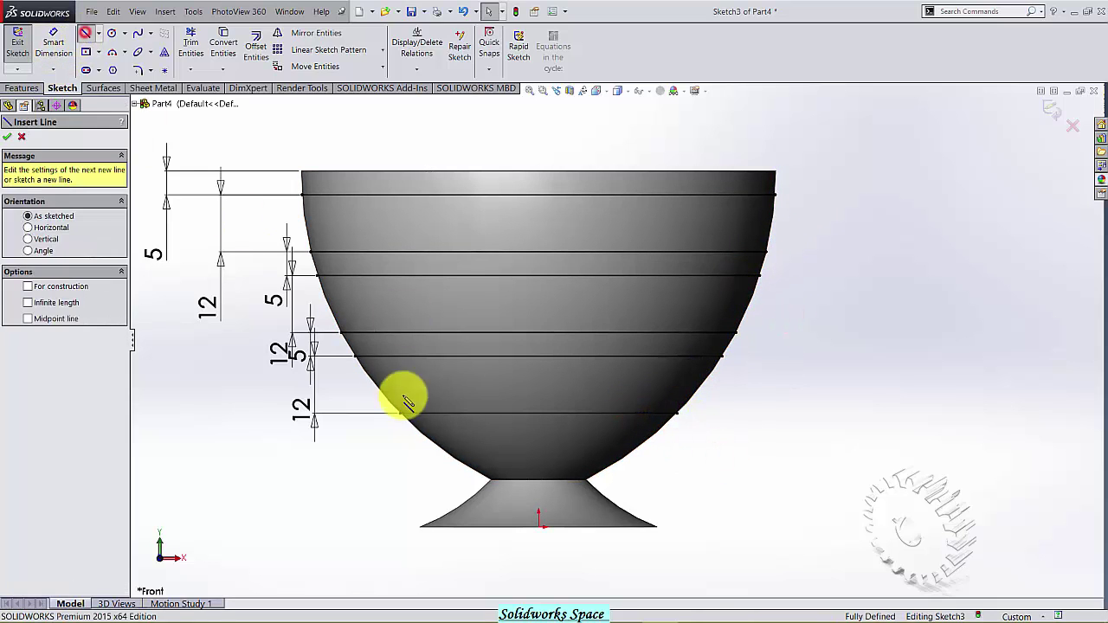
left_click(429, 439)
left_click(651, 442)
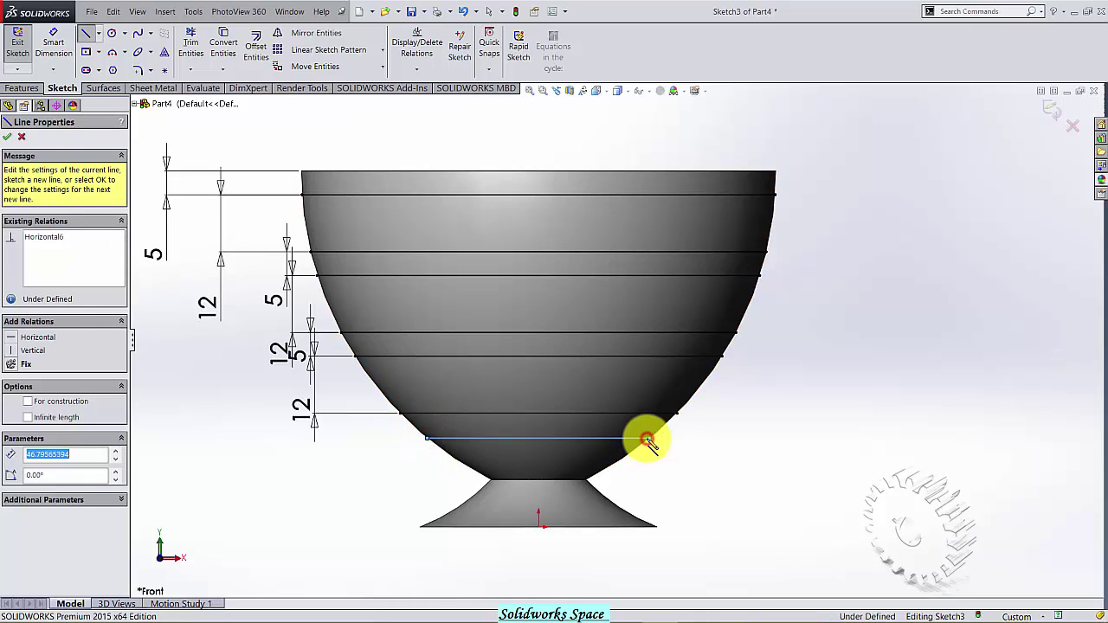
scroll(597, 515, "down", 3)
key("Escape")
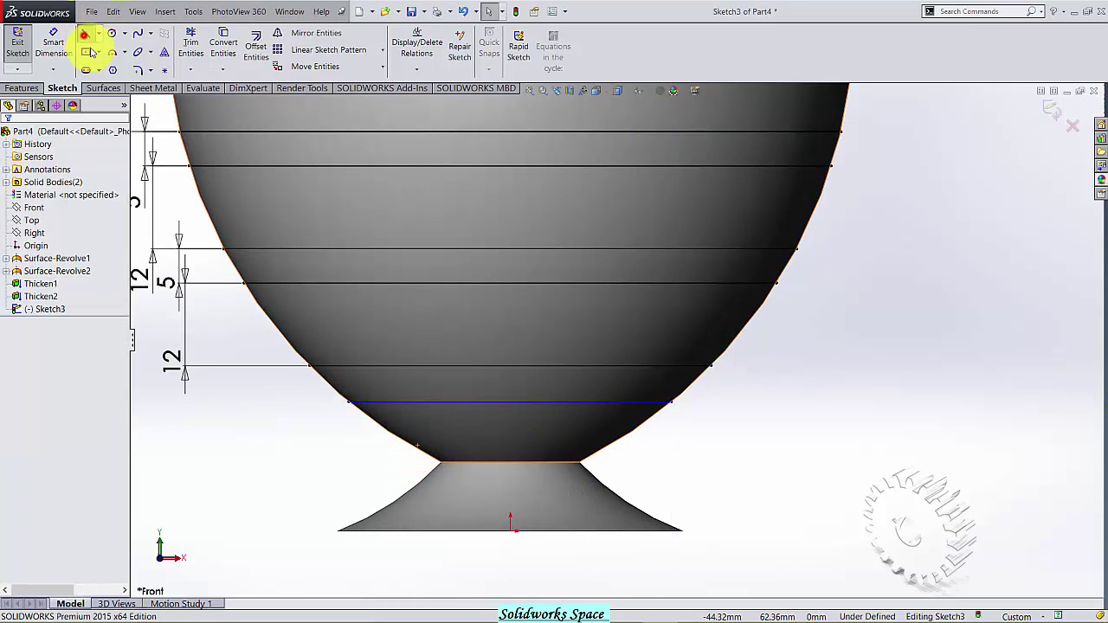
left_click(86, 35)
left_click(415, 451)
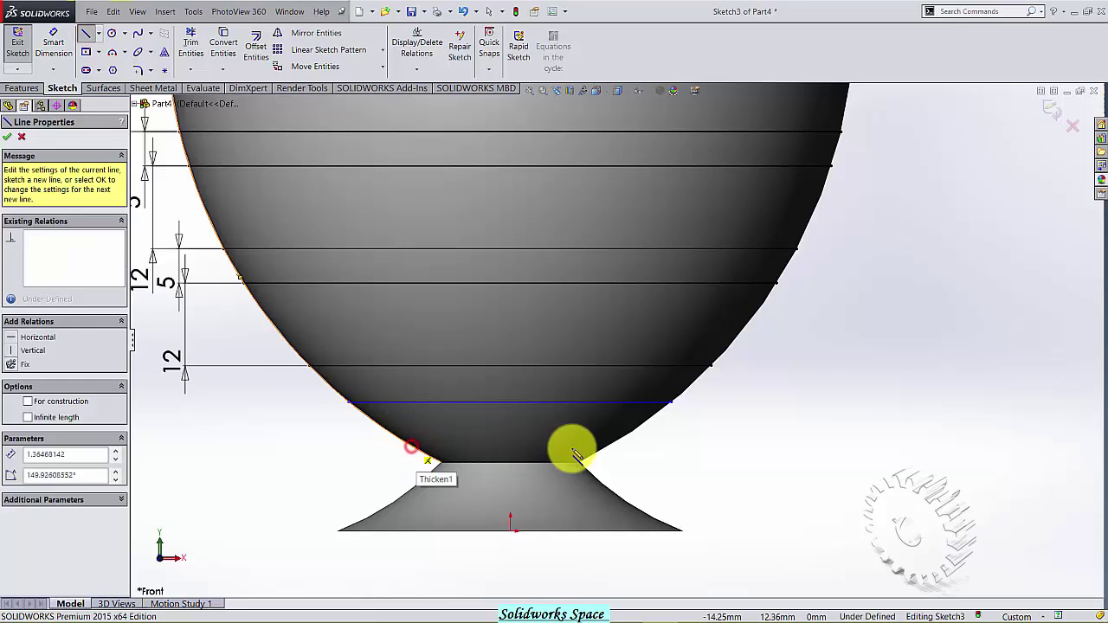
left_click(604, 452)
scroll(468, 463, "down", 3)
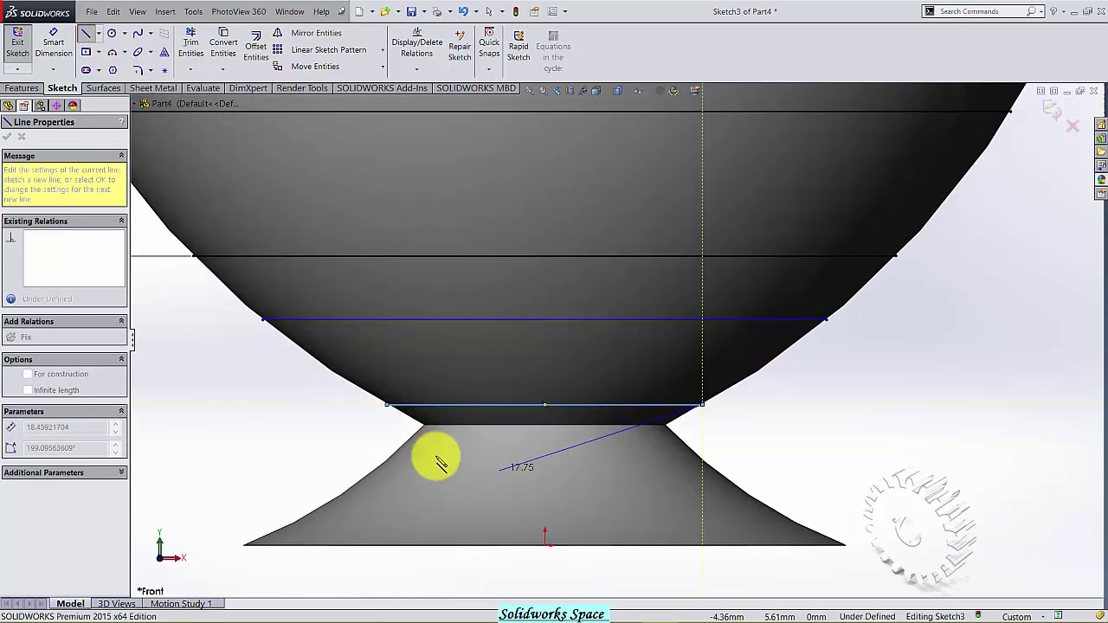
key("Escape")
- Draw a horizontal line across the neck where the bowl meets the stem
left_click(85, 33)
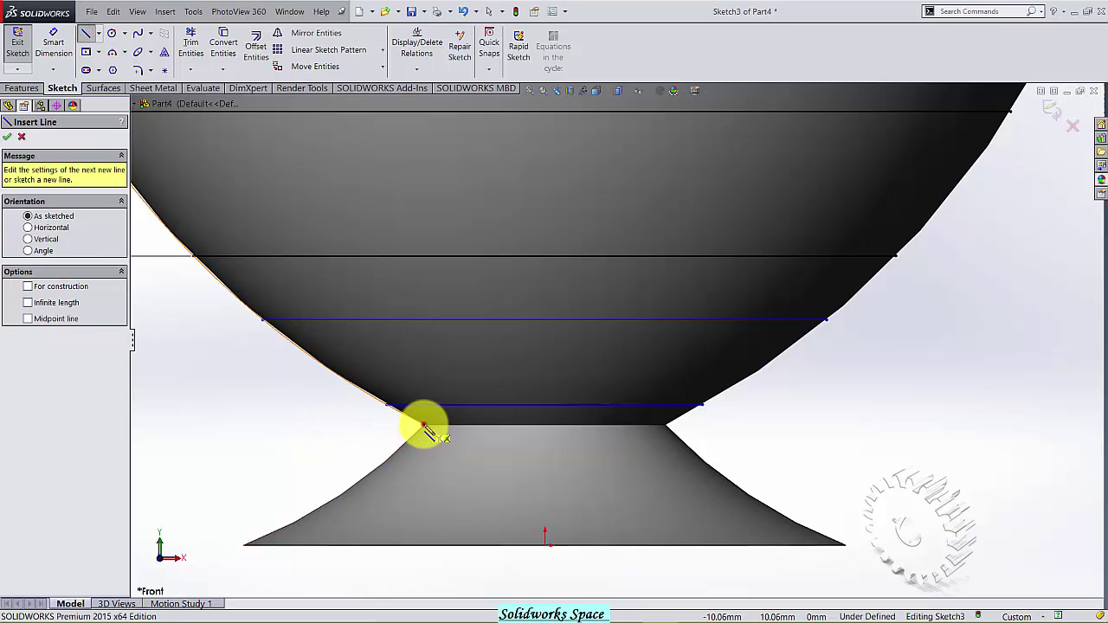
left_click(424, 426)
left_click(659, 424)
key("Escape")
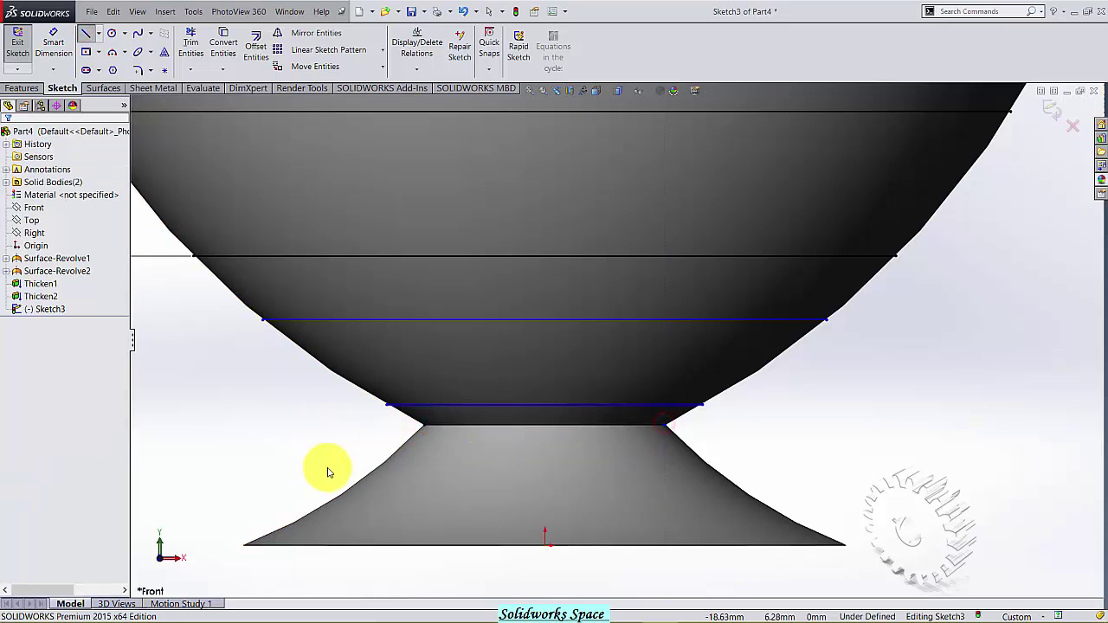
key("Escape")
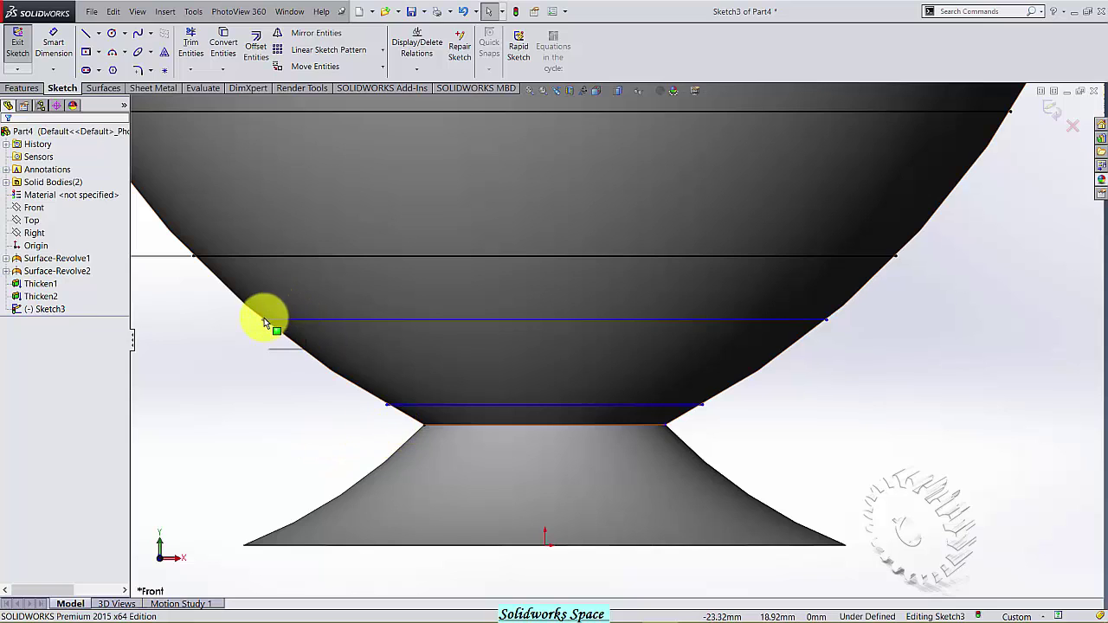
scroll(401, 364, "up", 3)
left_click(53, 45)
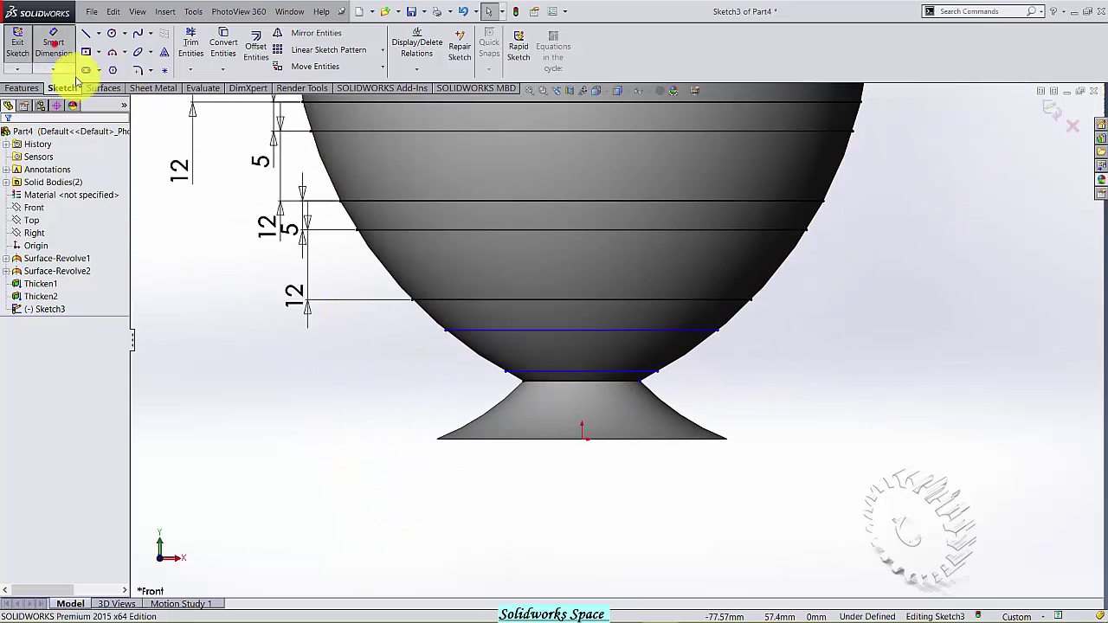
- Dimension the new band line 5 mm below the lowest dimensioned line
left_click(469, 303)
left_click(486, 331)
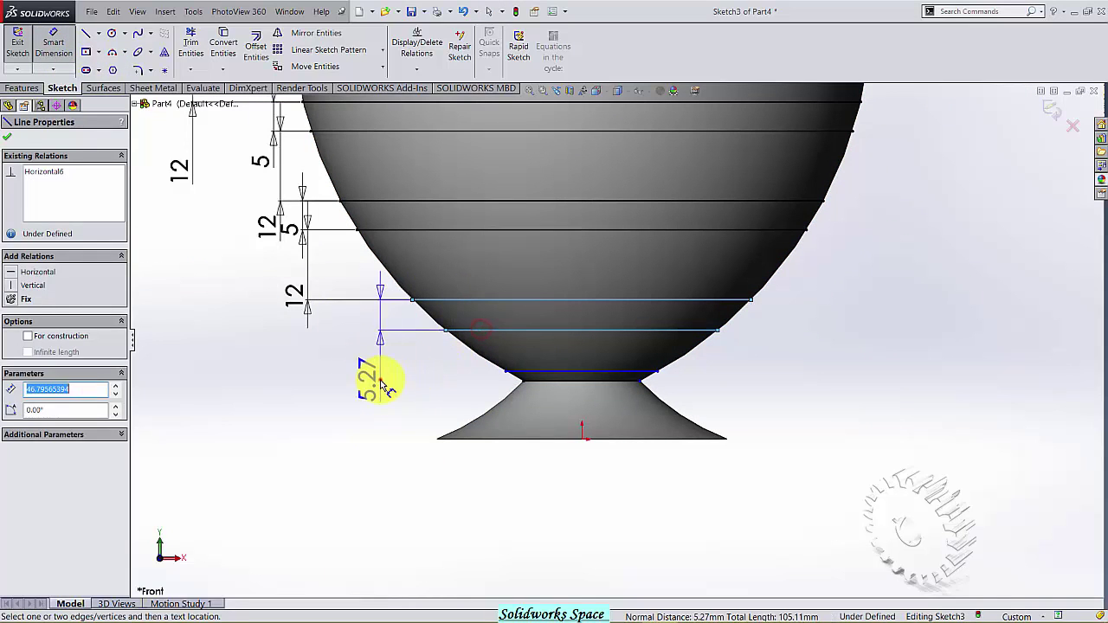
left_click(379, 376)
type("5")
key("Return")
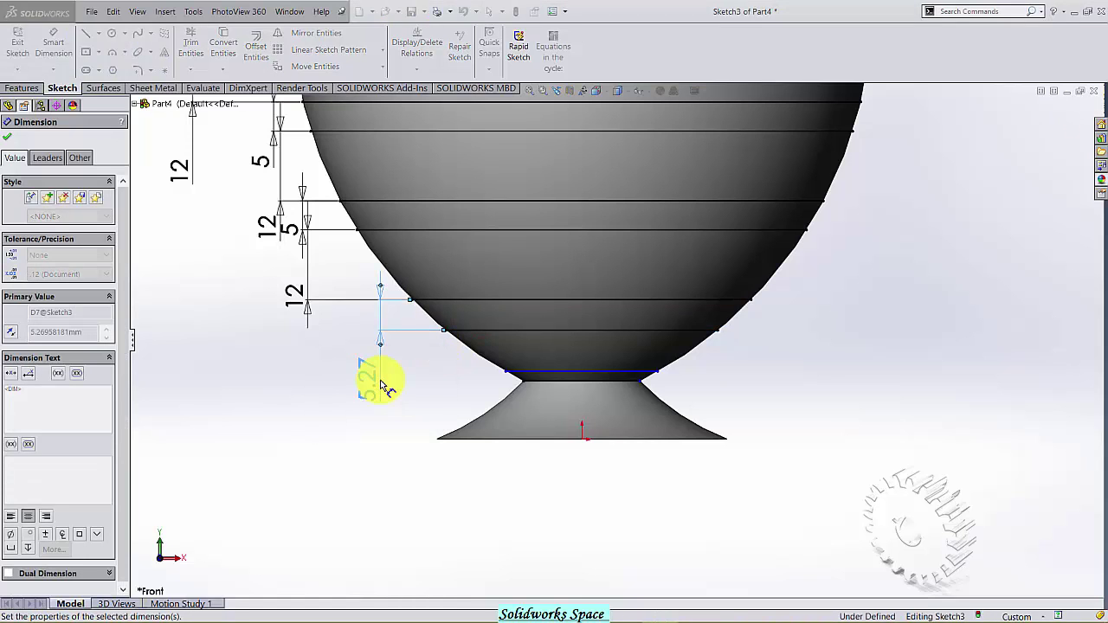
left_click(537, 371)
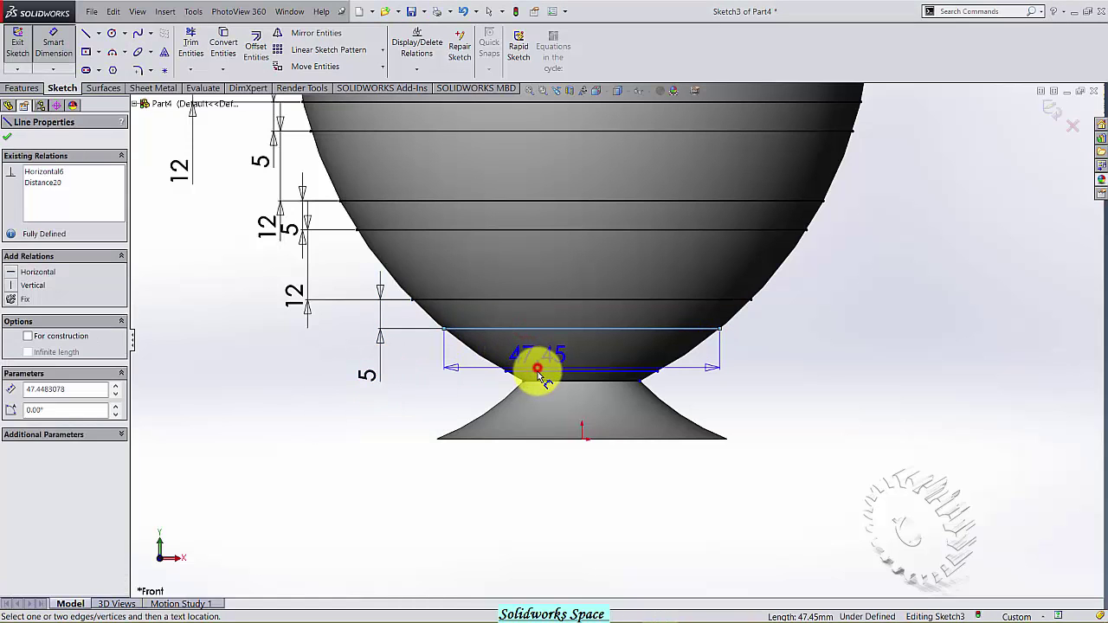
left_click(539, 370)
key("Escape")
- Space the neck line 7 mm below the band line above it and check its endpoint
left_click(527, 329)
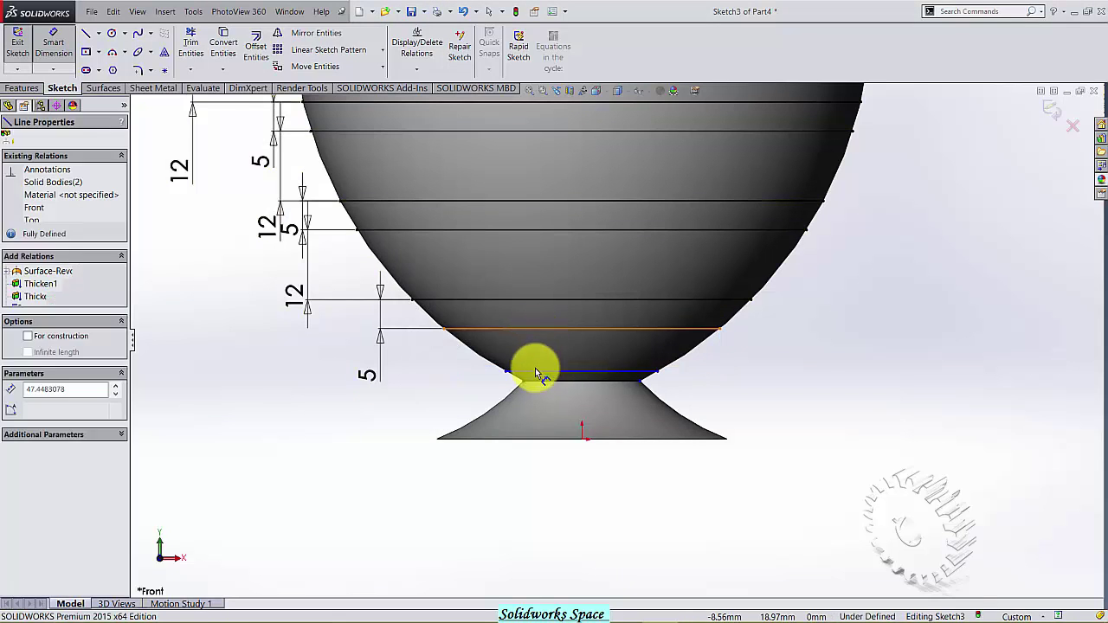
left_click(532, 372)
left_click(420, 398)
type("7")
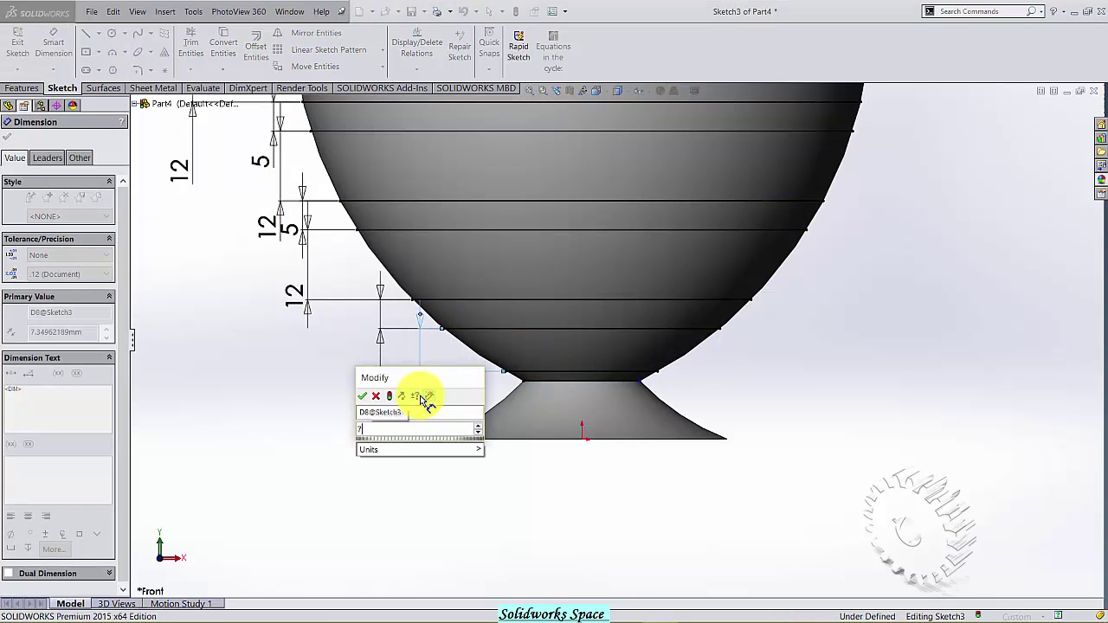
key("Return")
scroll(668, 425, "down", 1)
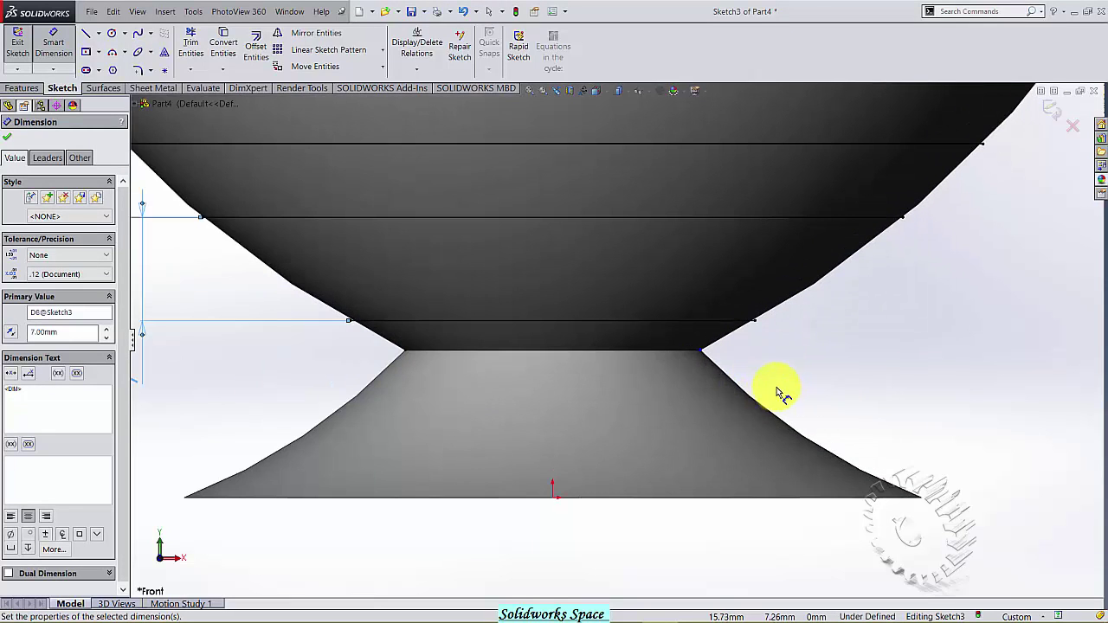
scroll(774, 391, "down", 3)
key("Escape")
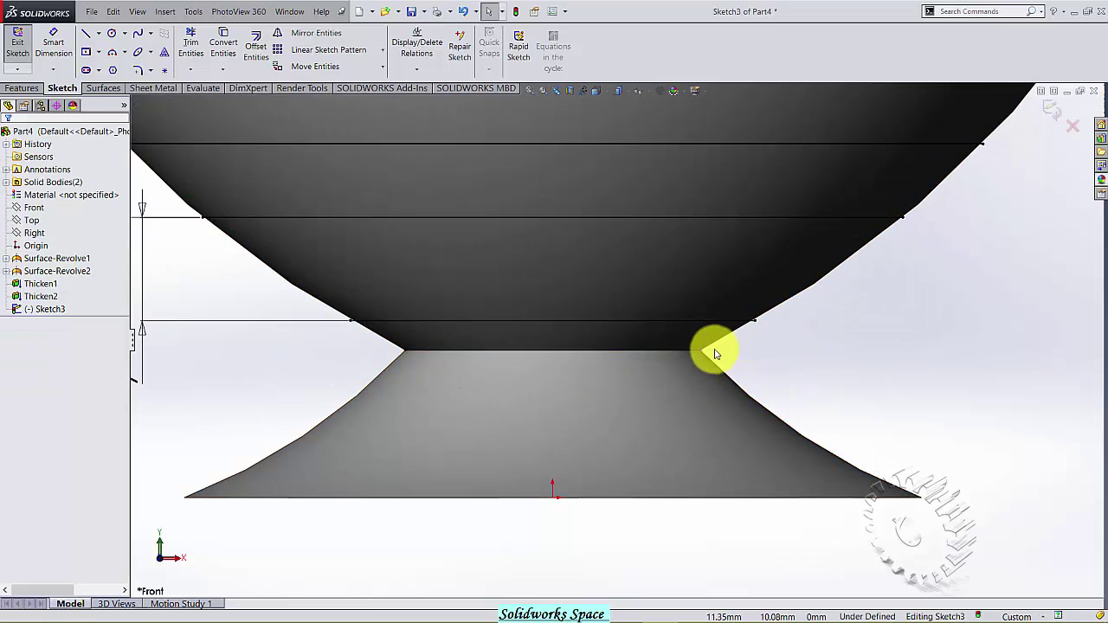
left_click(698, 350)
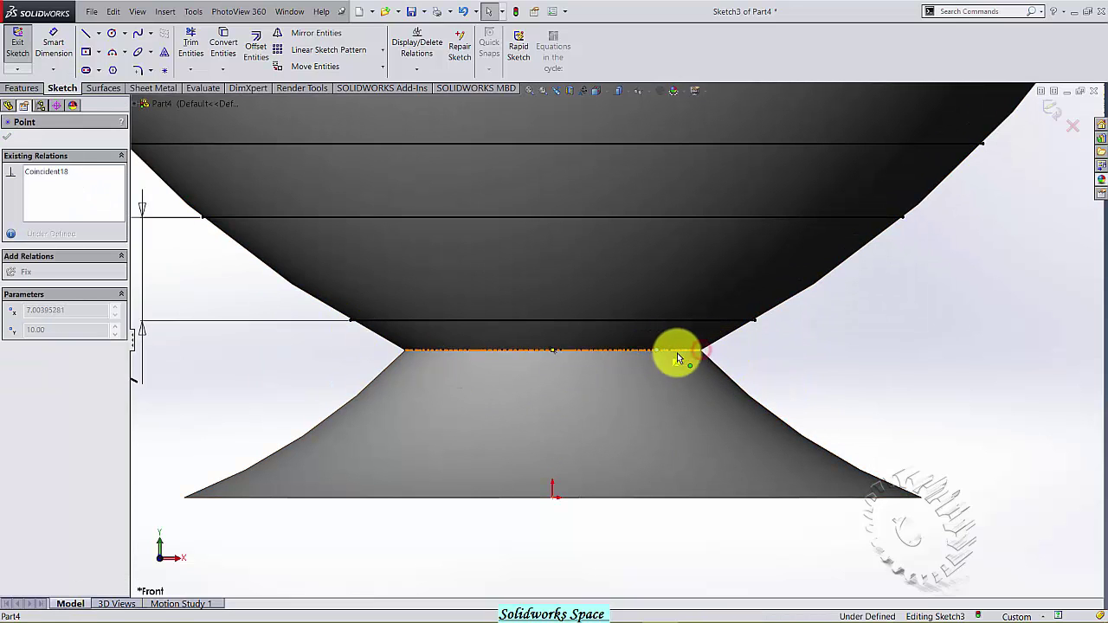
left_click(831, 367)
scroll(878, 395, "up", 2)
scroll(772, 343, "up", 3)
scroll(818, 260, "up", 1)
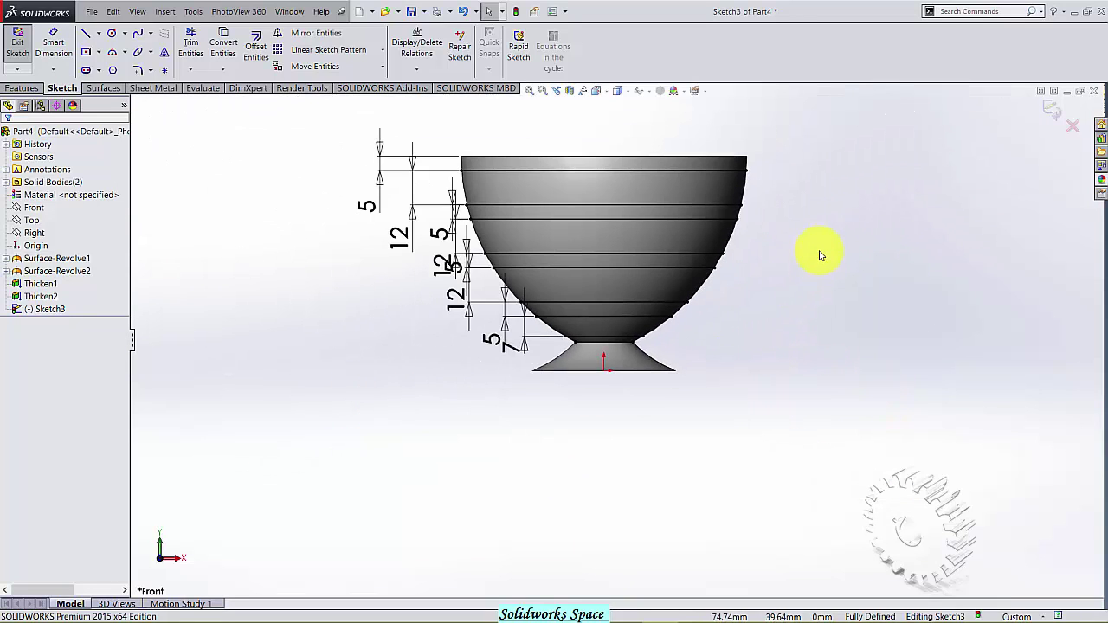
- Create Split Line1 by projecting Sketch3 onto the bowl face
middle_click_drag(742, 345, 746, 350)
left_click(23, 50)
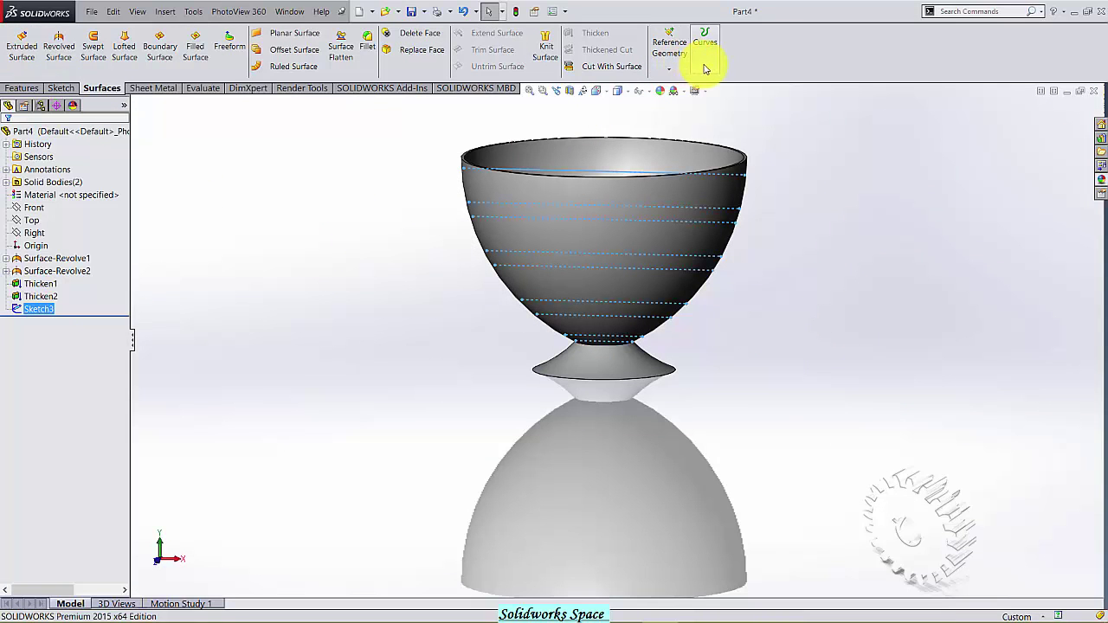
left_click(706, 69)
left_click(715, 78)
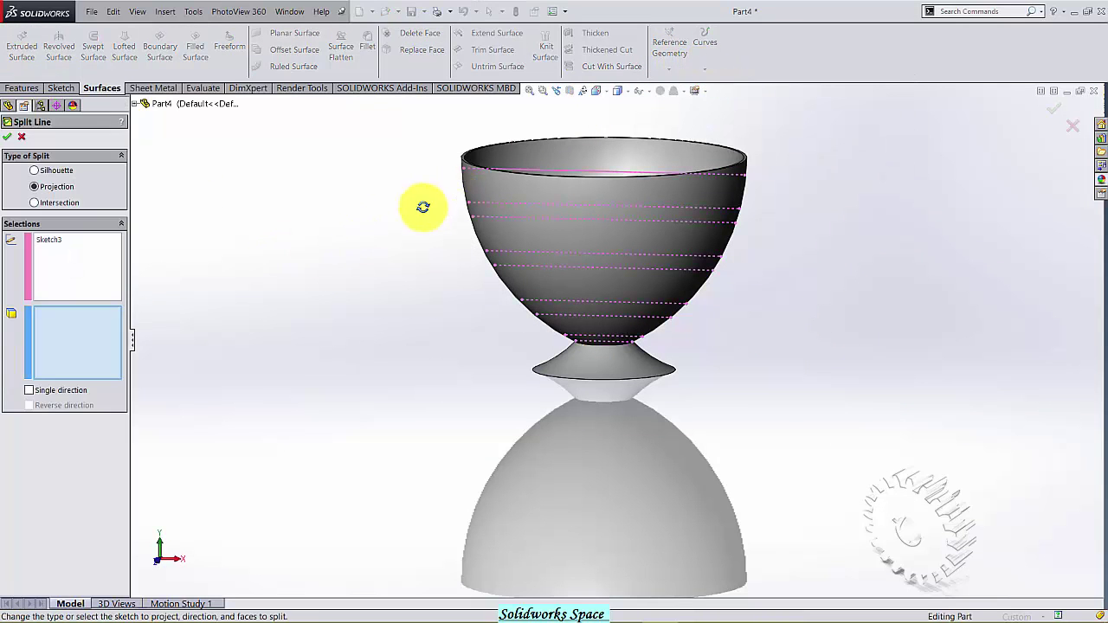
middle_click_drag(422, 207, 445, 222)
left_click(487, 235)
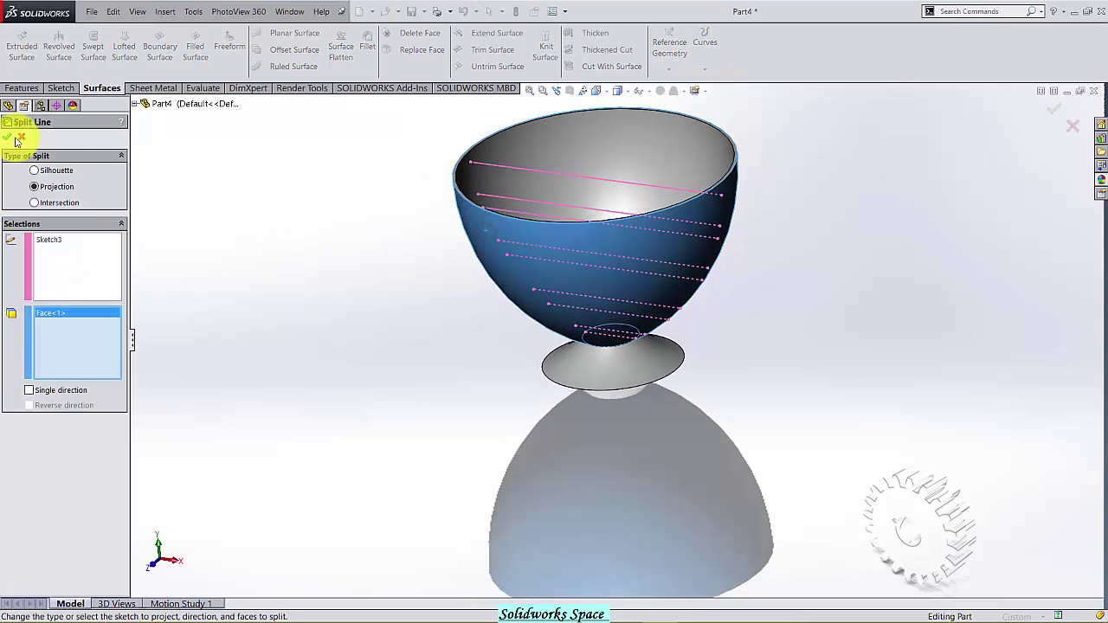
left_click(11, 139)
mouse_move(318, 323)
middle_mouse_down()
mouse_move(404, 208)
mouse_move(359, 287)
mouse_move(346, 227)
mouse_move(375, 273)
mouse_move(354, 267)
middle_mouse_up()
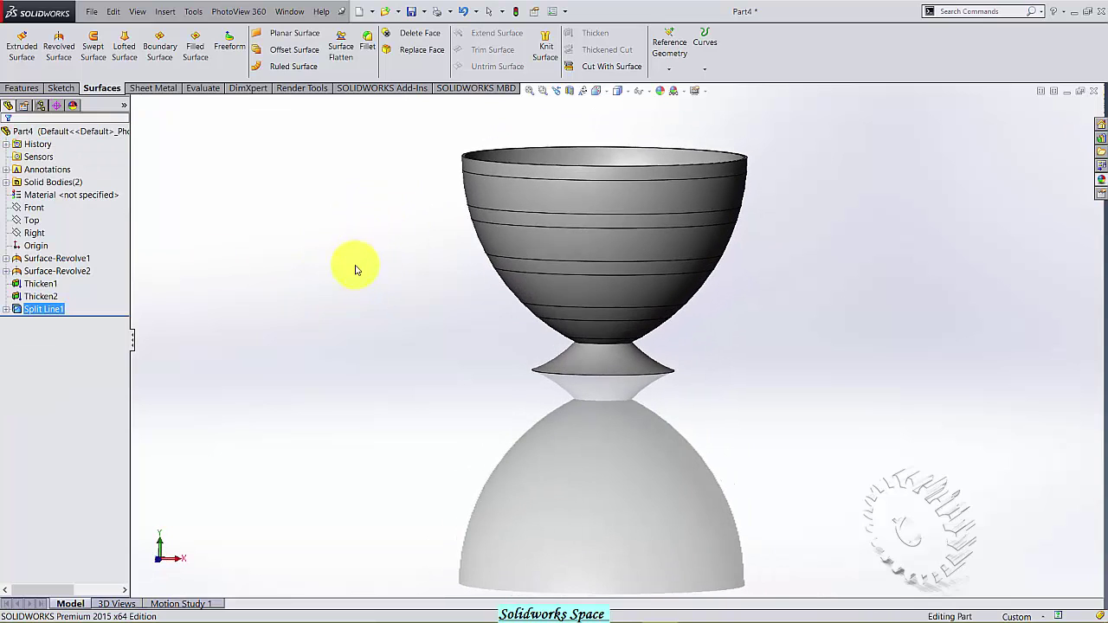
left_click(283, 250)
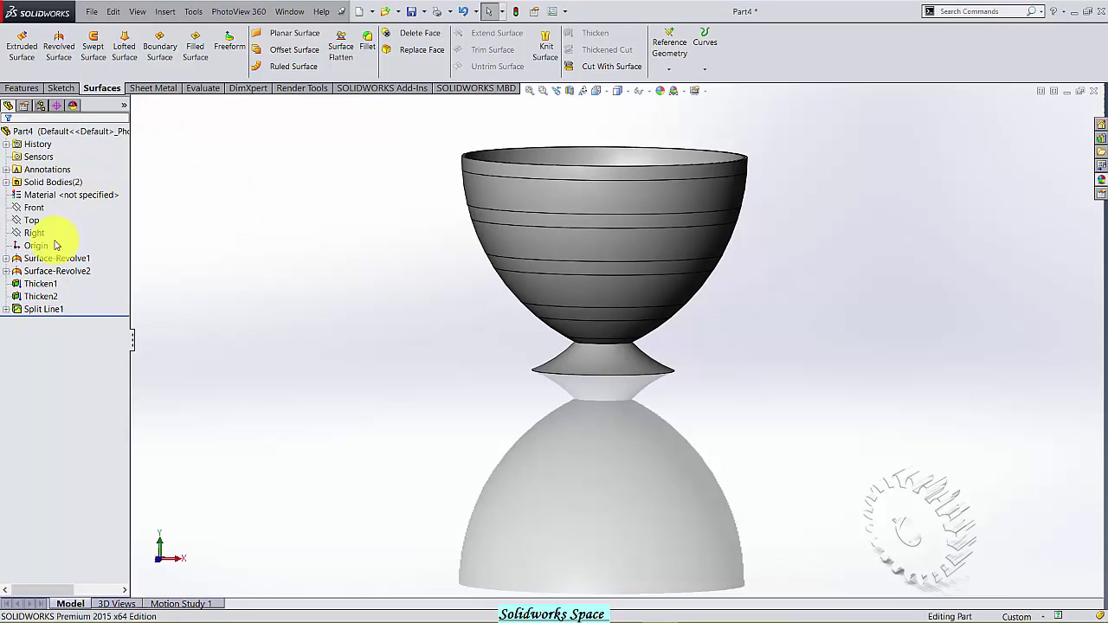
- Start a sketch on the Front plane and draw a horizontal line across the base's neck
right_click(35, 208)
left_click(94, 196)
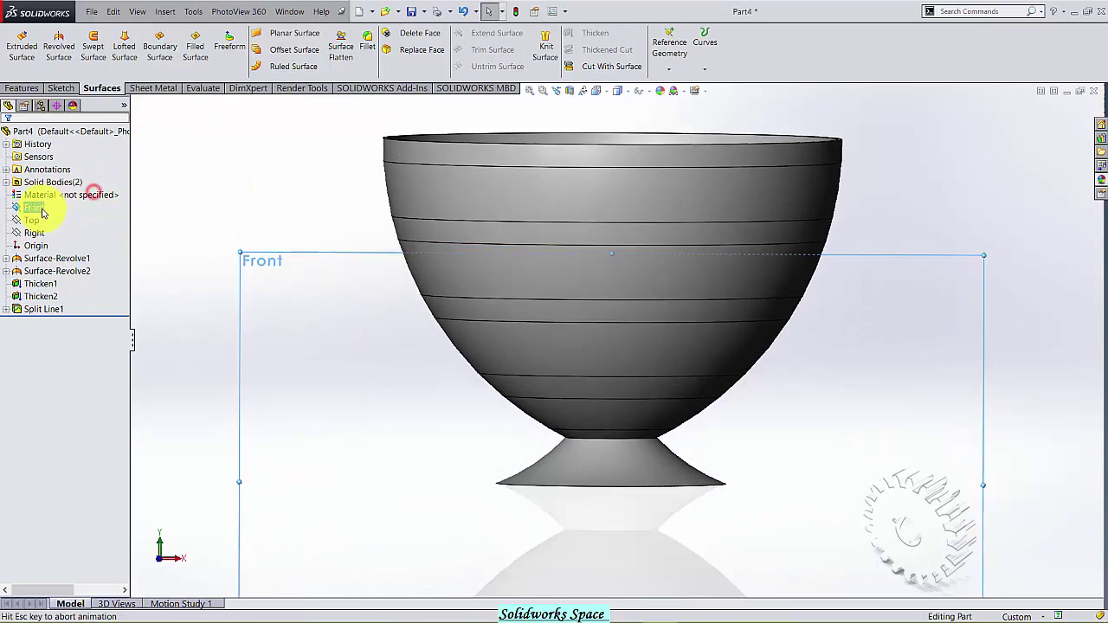
right_click(35, 208)
left_click(52, 191)
left_click(271, 330)
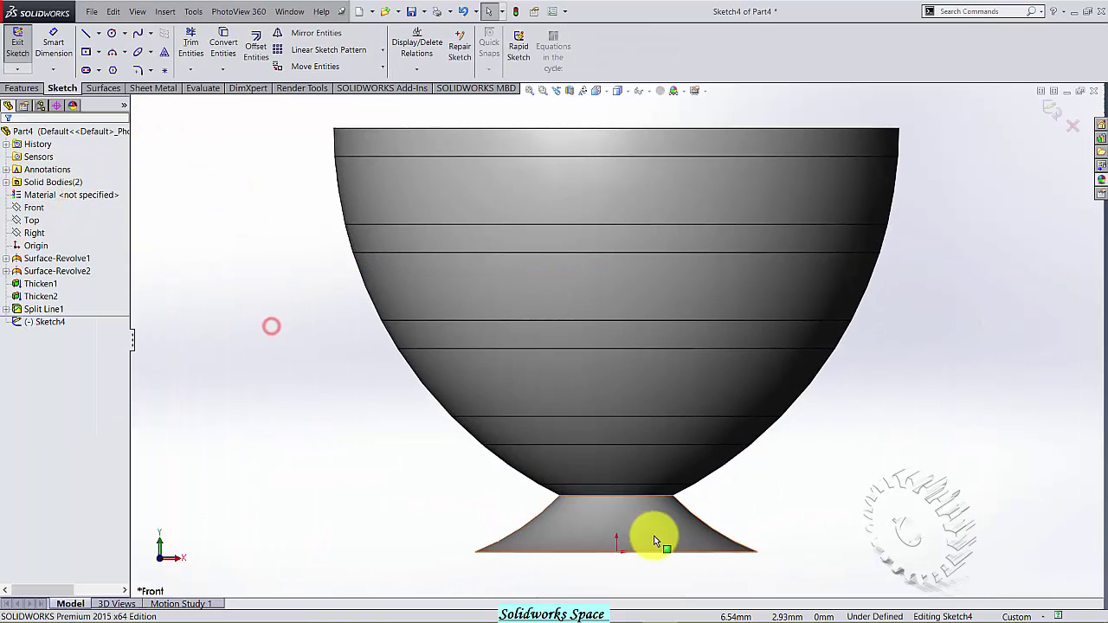
scroll(656, 537, "down", 3)
key("l")
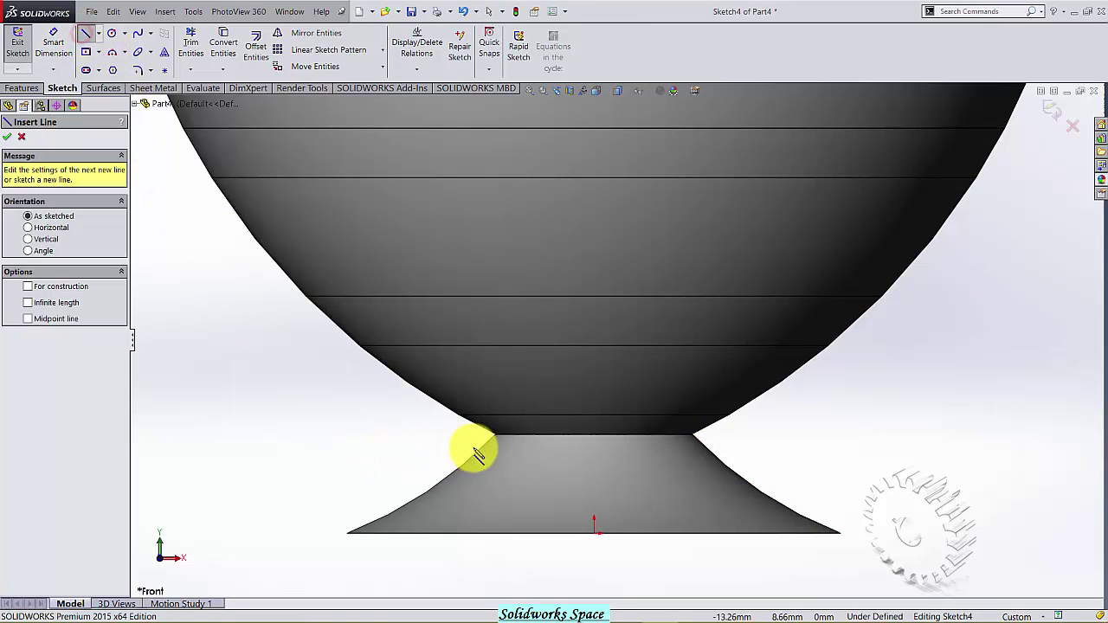
left_click_drag(483, 450, 708, 451)
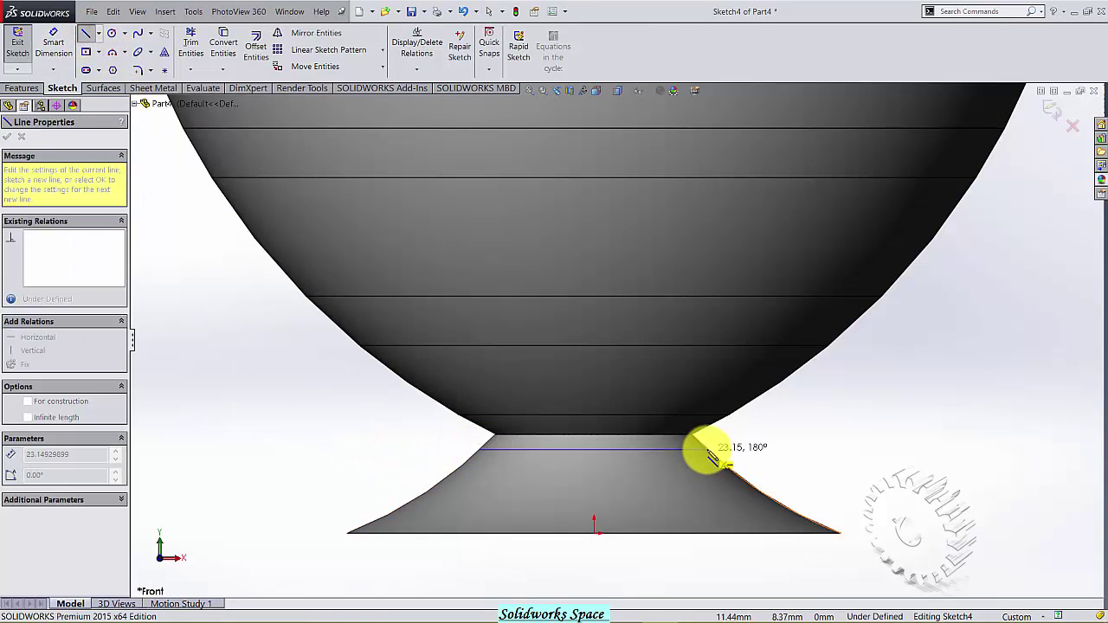
- Dimension the sketch line's length at 23.15 mm
left_click(53, 45)
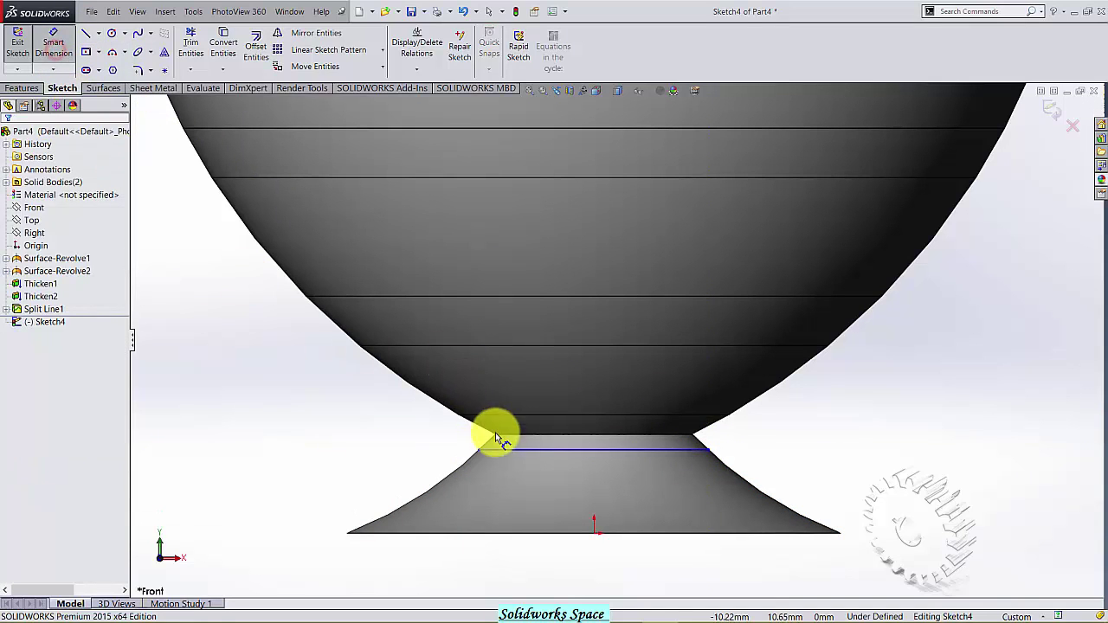
left_click(511, 447)
left_click(514, 437)
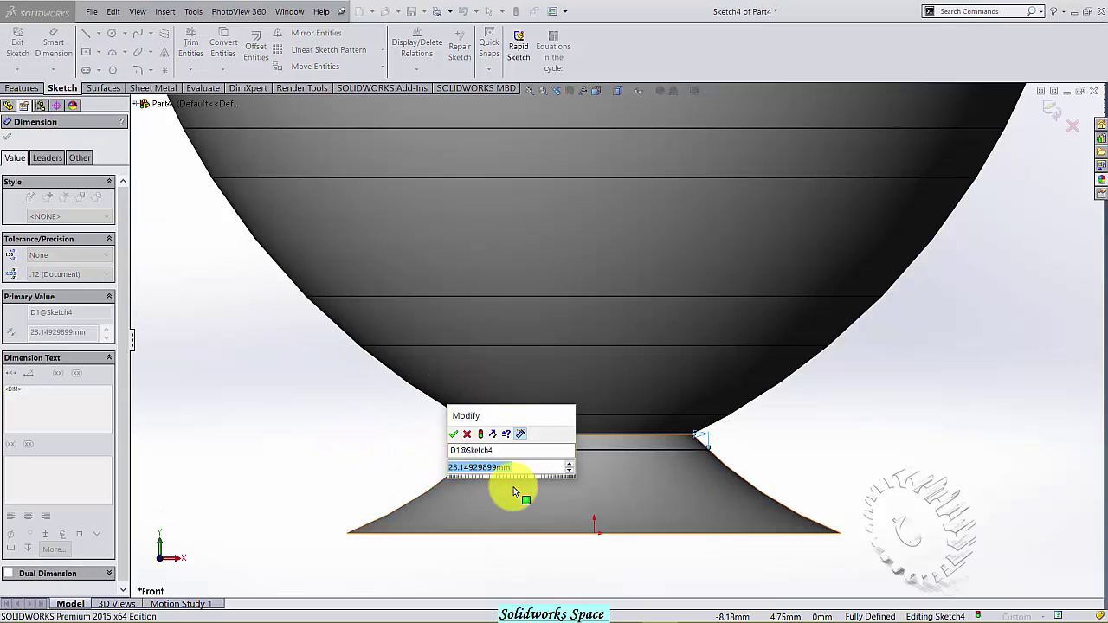
key("Return")
key("Escape")
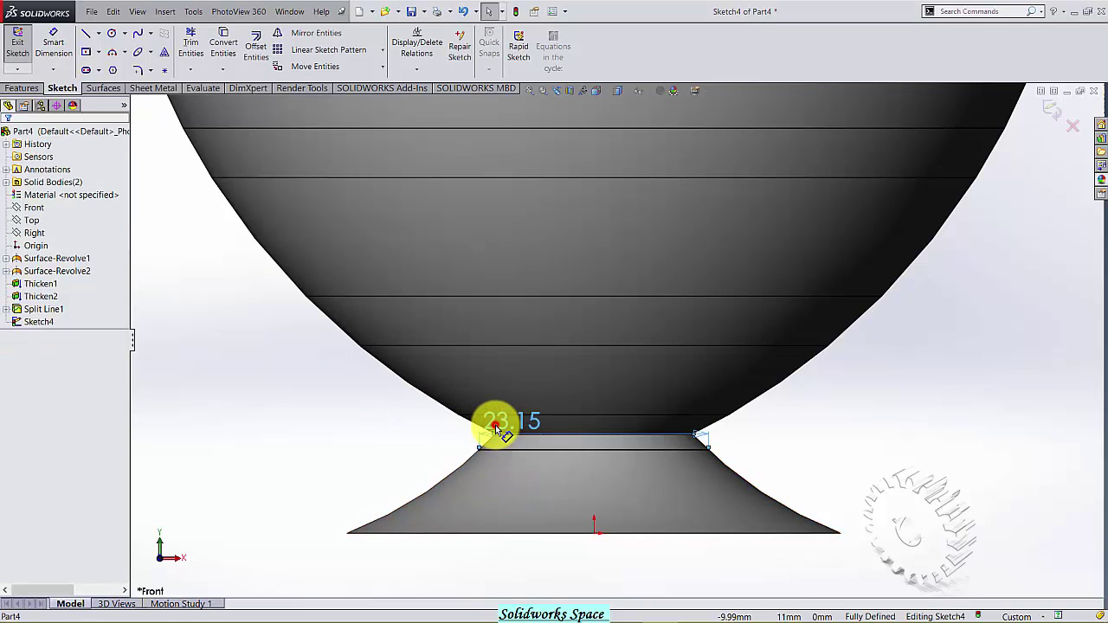
left_click(497, 429)
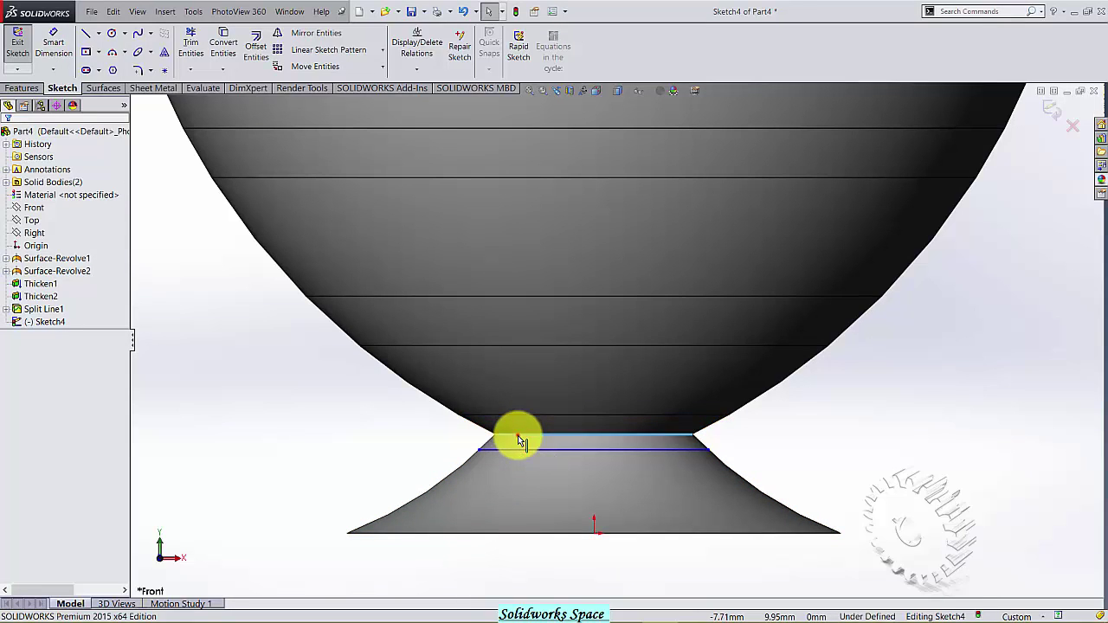
- Place the line 2.50 mm below the top edge of the base's neck
left_click(519, 450)
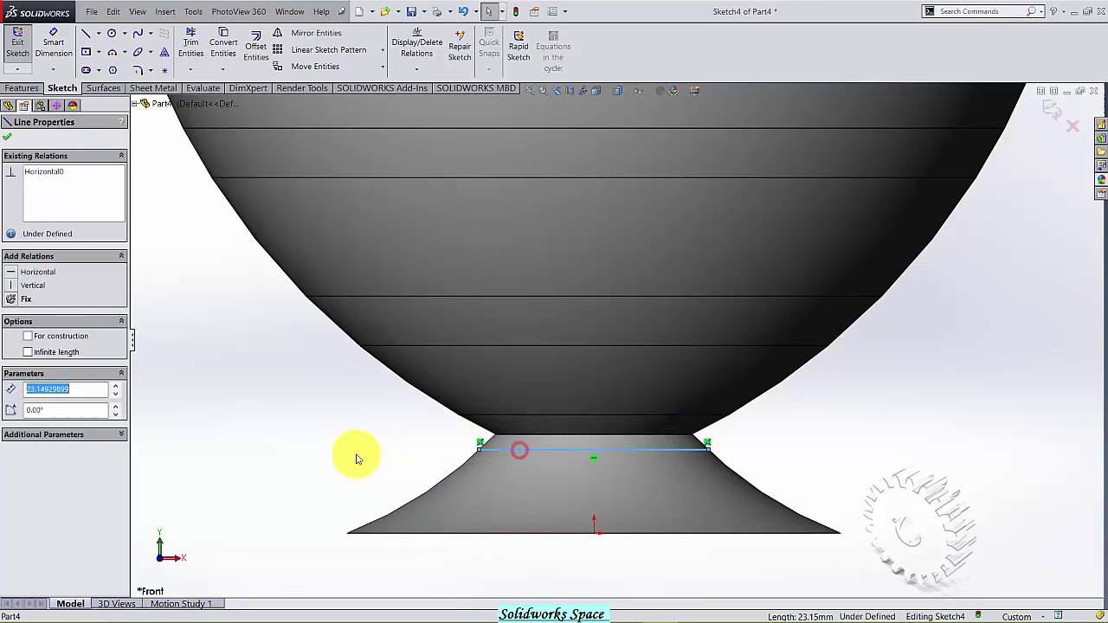
left_click(54, 53)
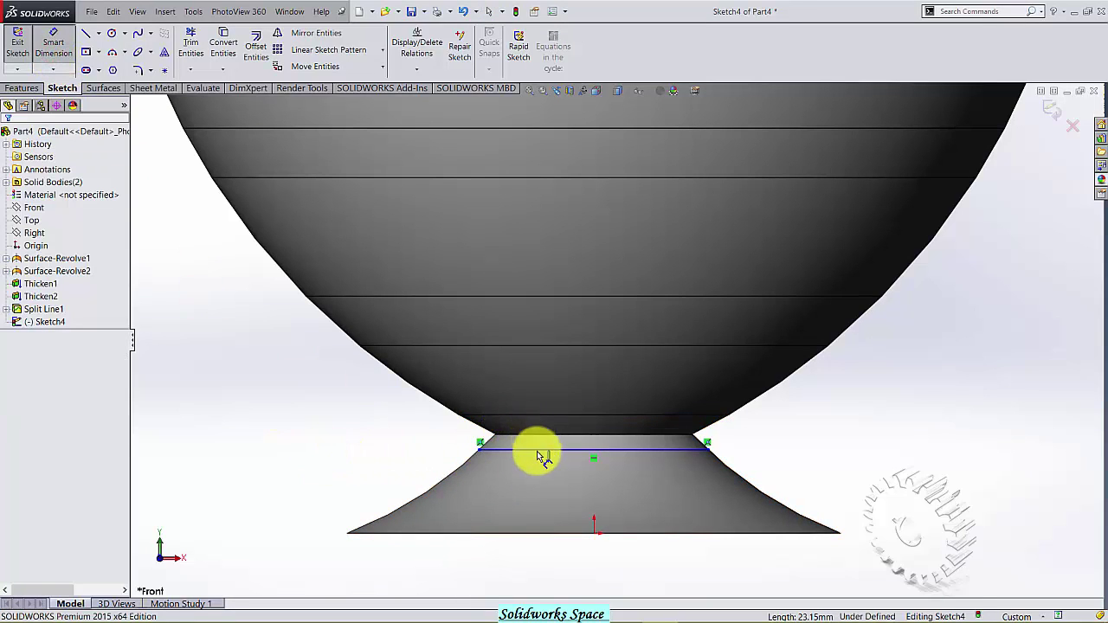
scroll(519, 456, "down", 2)
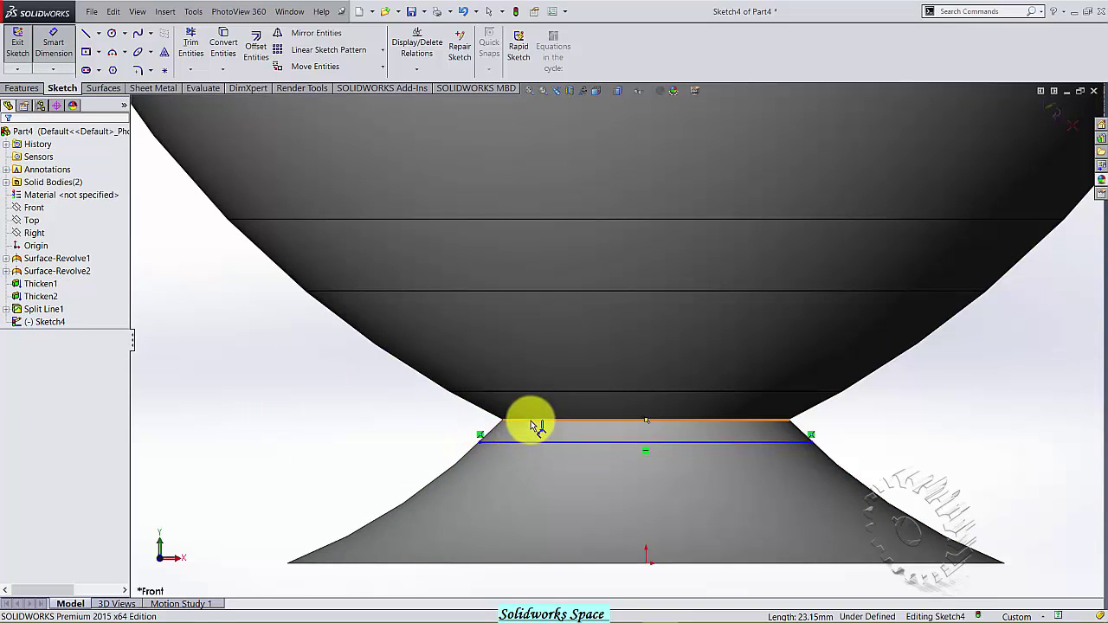
left_click(531, 421)
left_click(533, 443)
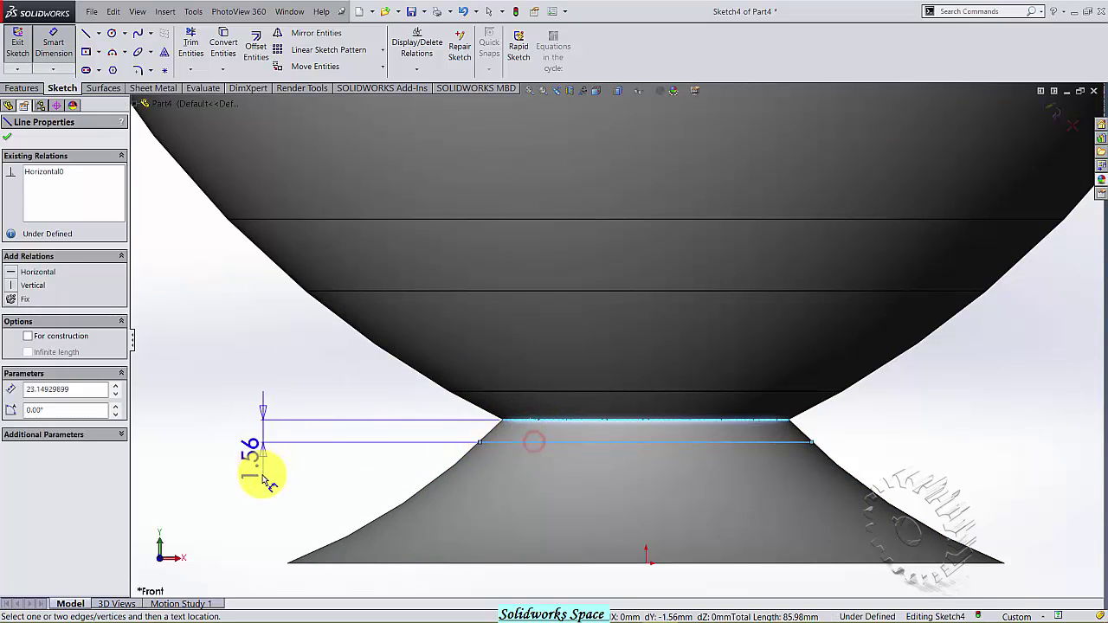
left_click(258, 476)
type(".5")
key("Return")
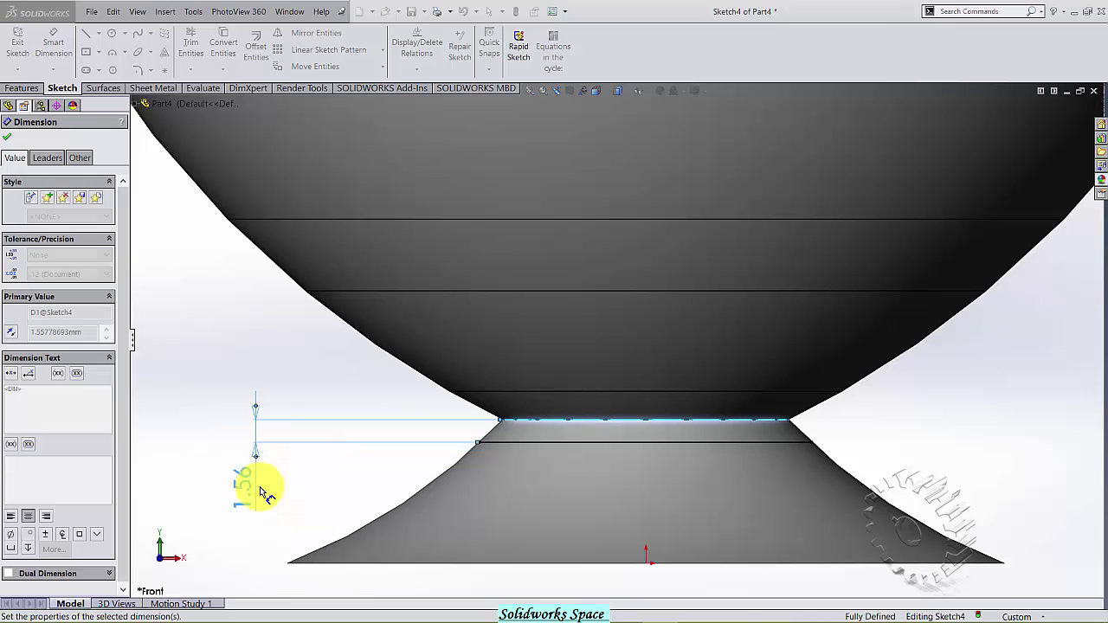
- Exit the sketch and project the line onto the base's face as a split line
left_click(15, 45)
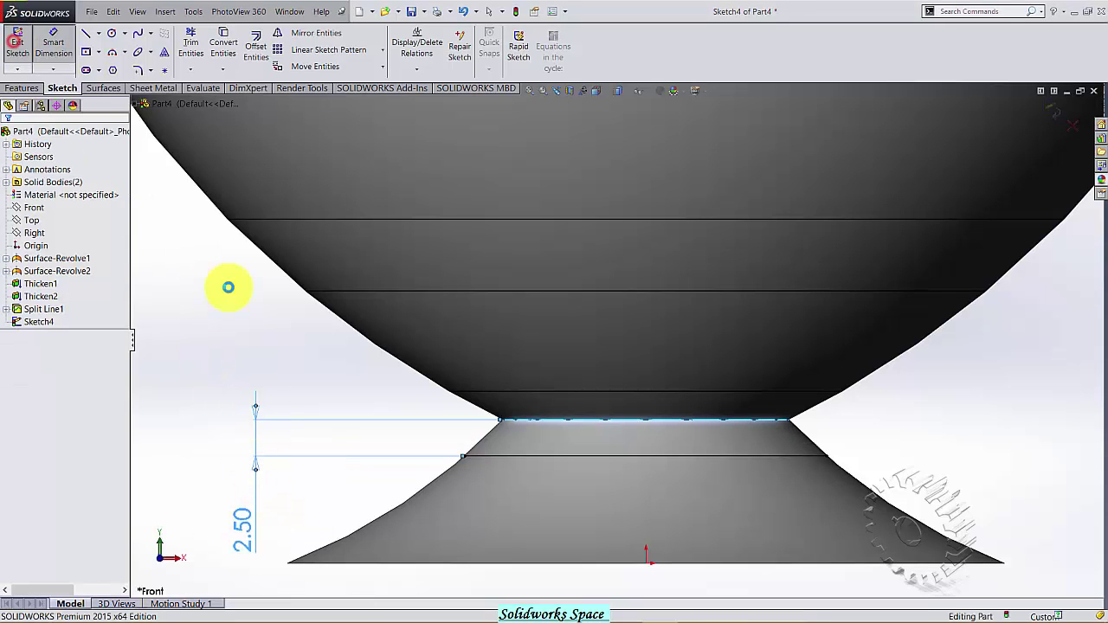
scroll(329, 329, "up", 5)
left_click(705, 39)
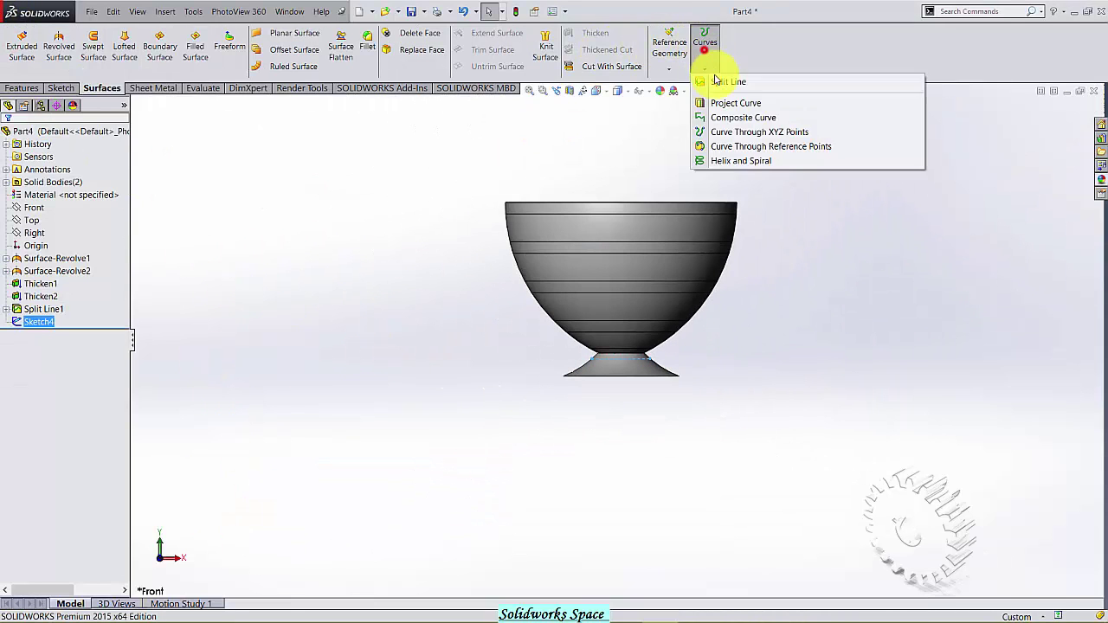
left_click(723, 80)
left_click(618, 369)
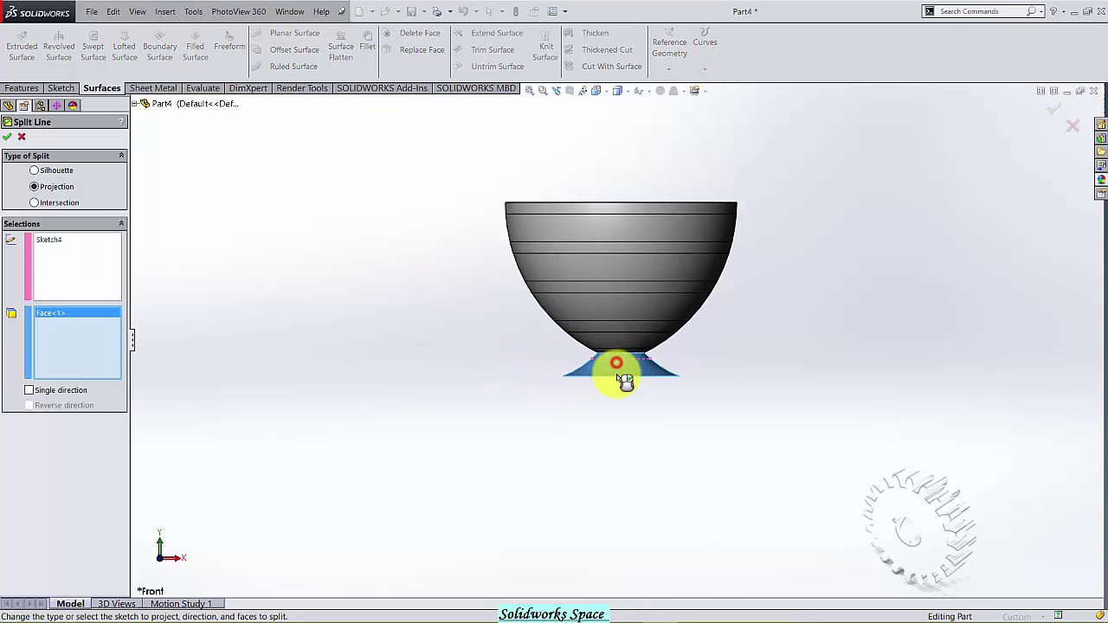
left_click(11, 137)
- Finish Split Line2 and browse the appearances library to Metal > Gold
left_click(373, 309)
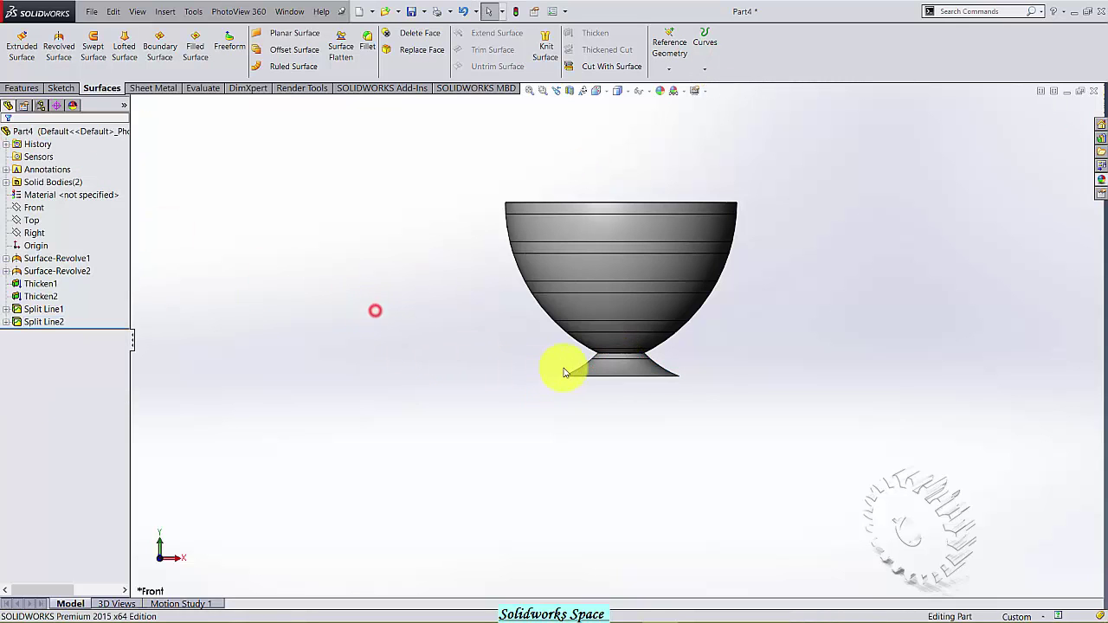
scroll(563, 366, "down", 5)
scroll(365, 351, "up", 3)
scroll(365, 350, "up", 3)
mouse_move(363, 347)
middle_mouse_down()
mouse_move(332, 334)
mouse_move(426, 309)
mouse_move(408, 374)
mouse_move(362, 310)
middle_mouse_up()
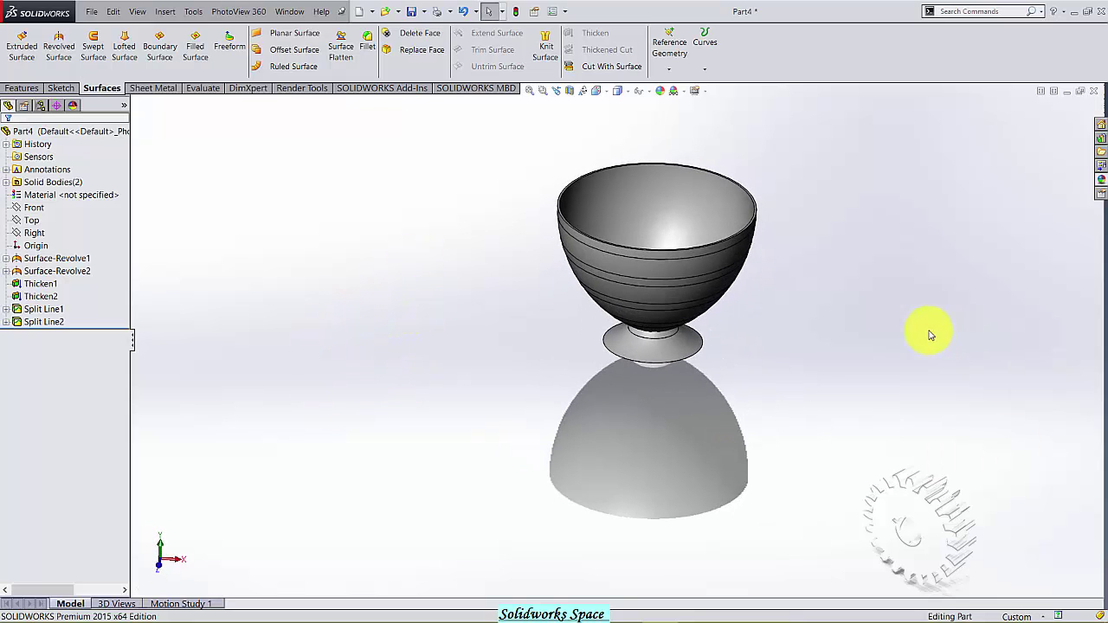
left_click(1102, 179)
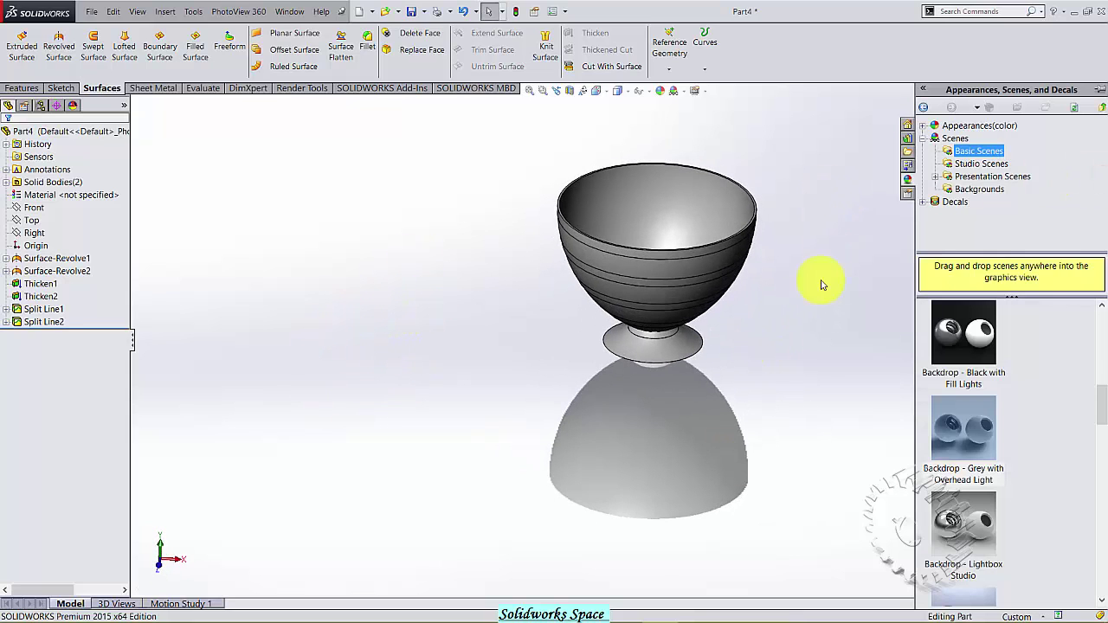
left_click(944, 128)
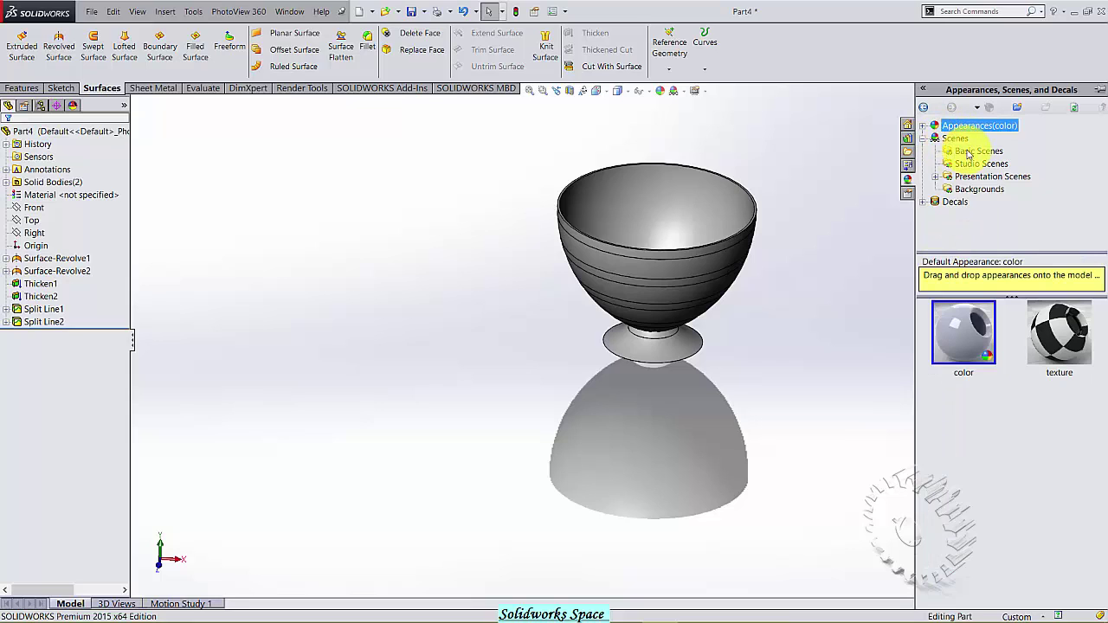
left_click(923, 127)
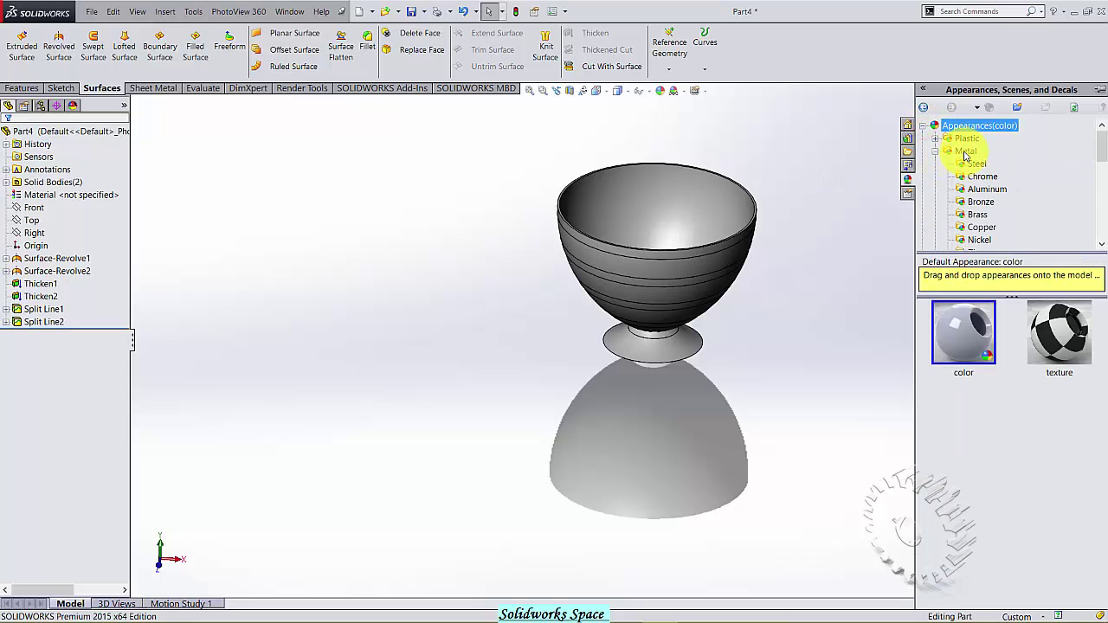
left_click(966, 152)
scroll(968, 208, "down", 1)
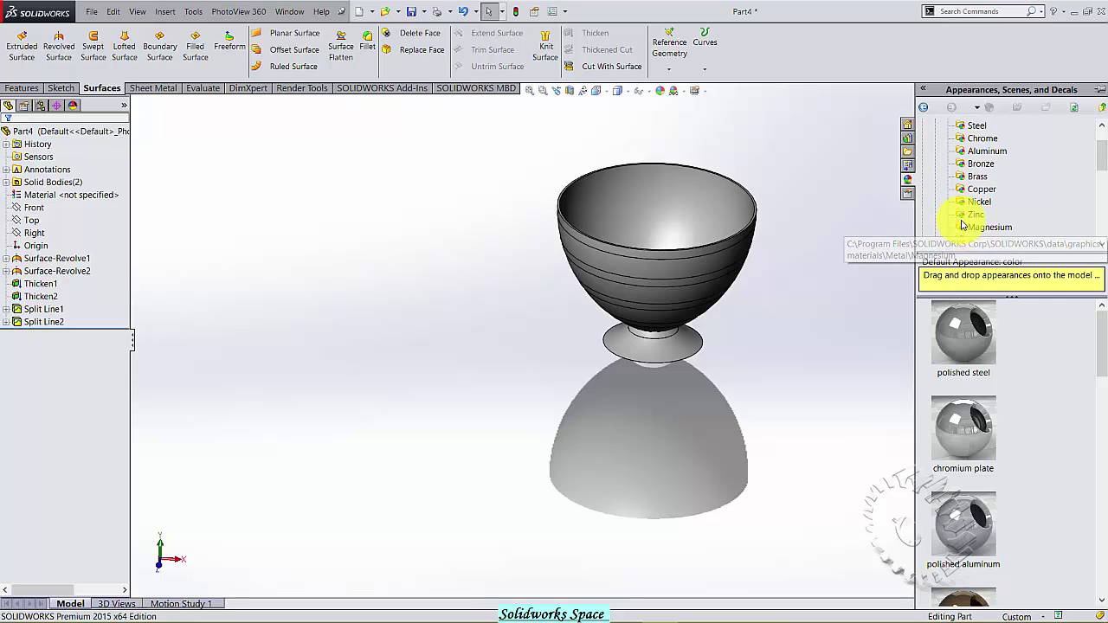
scroll(963, 223, "down", 2)
left_click(973, 201)
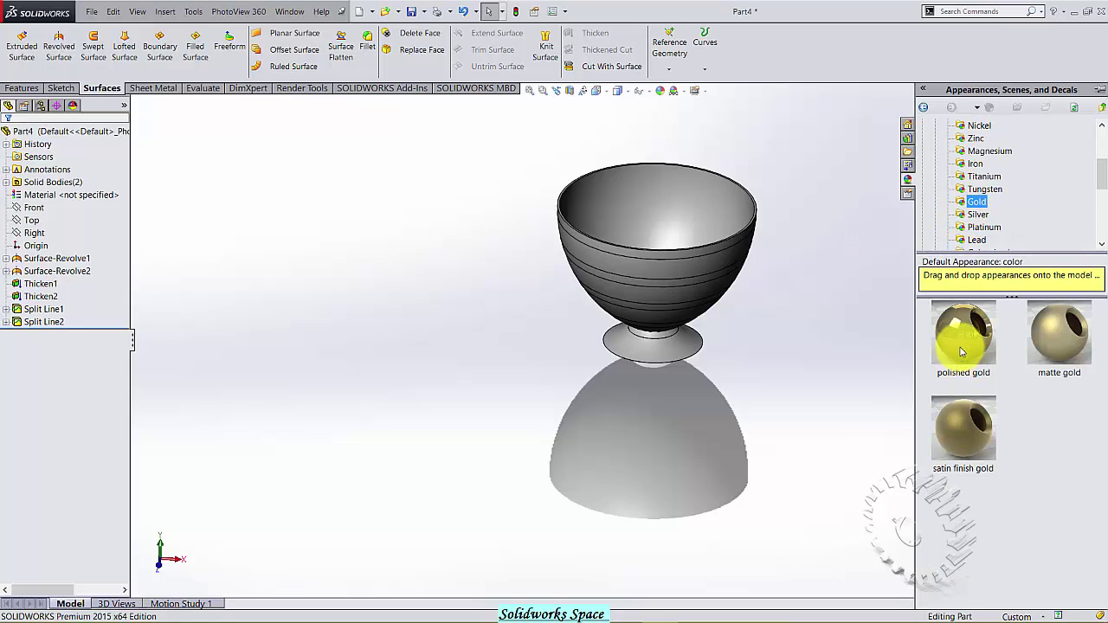
- Select the narrow bowl bands and the neck band of the base
mouse_move(773, 351)
middle_mouse_down()
mouse_move(769, 289)
mouse_move(618, 247)
middle_mouse_up()
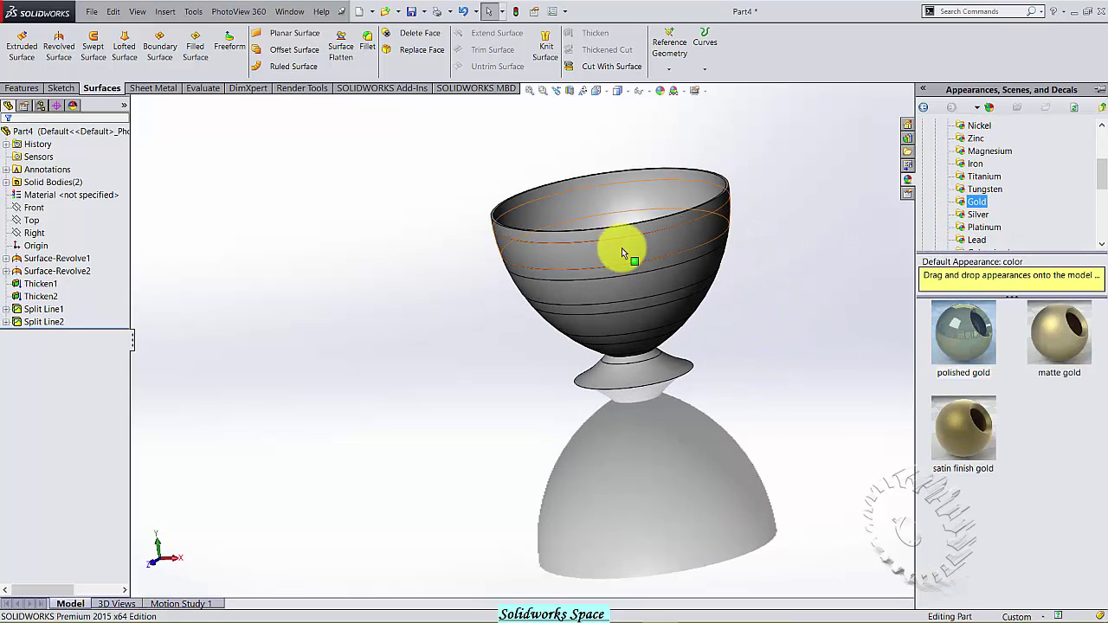
left_click(618, 229)
left_click(624, 272, "ctrl")
left_click(622, 304, "ctrl")
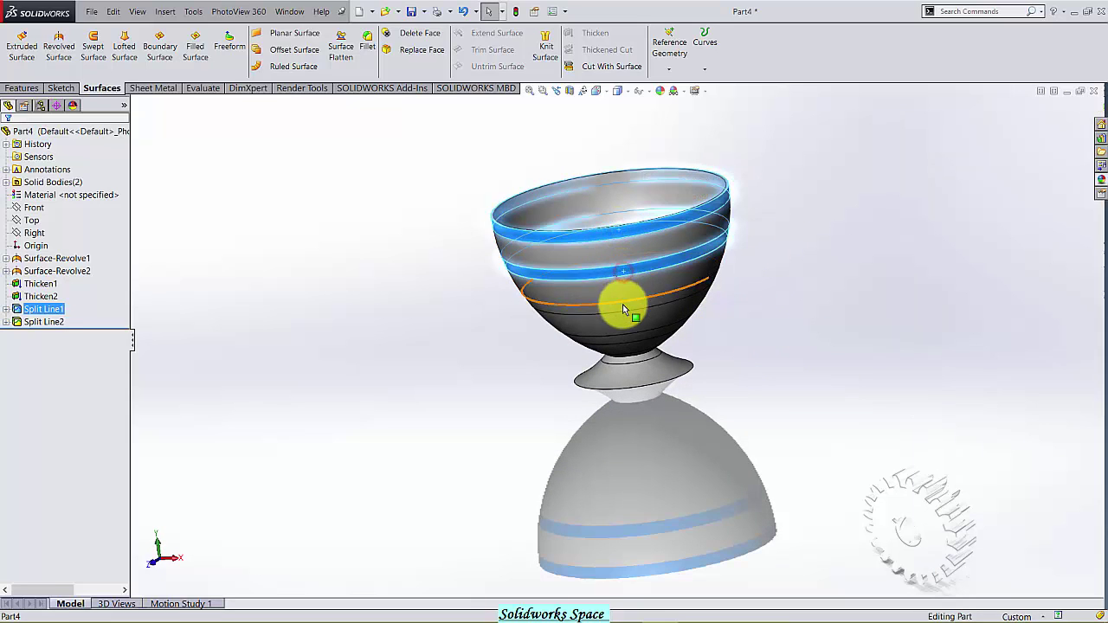
left_click(631, 312, "ctrl")
scroll(649, 351, "down", 2)
scroll(654, 358, "down", 2)
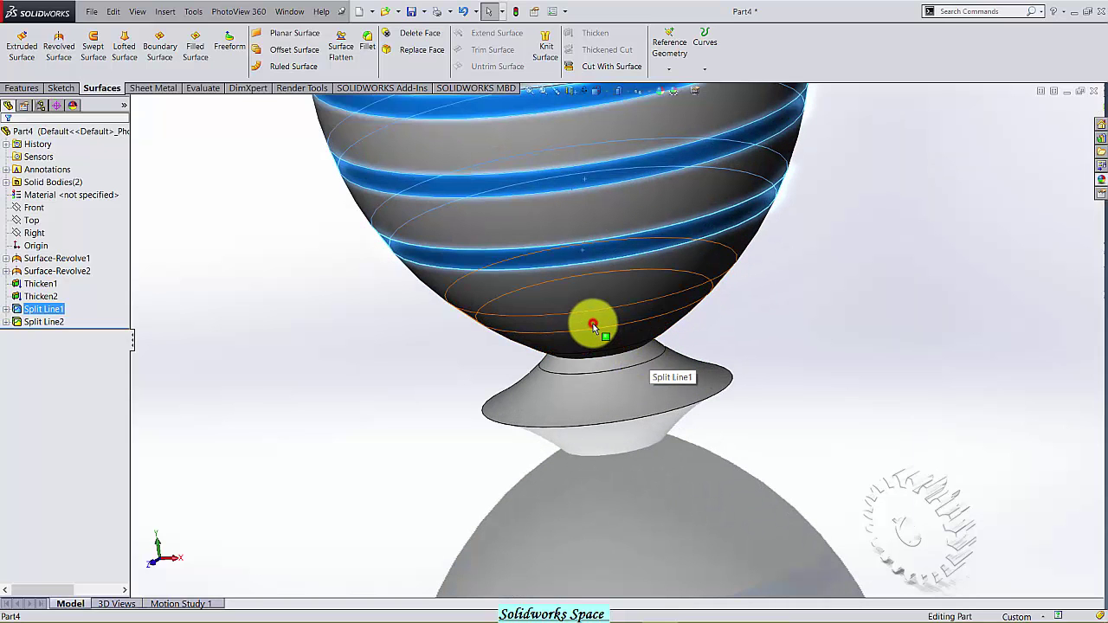
scroll(622, 373, "down", 2)
scroll(606, 346, "down", 2)
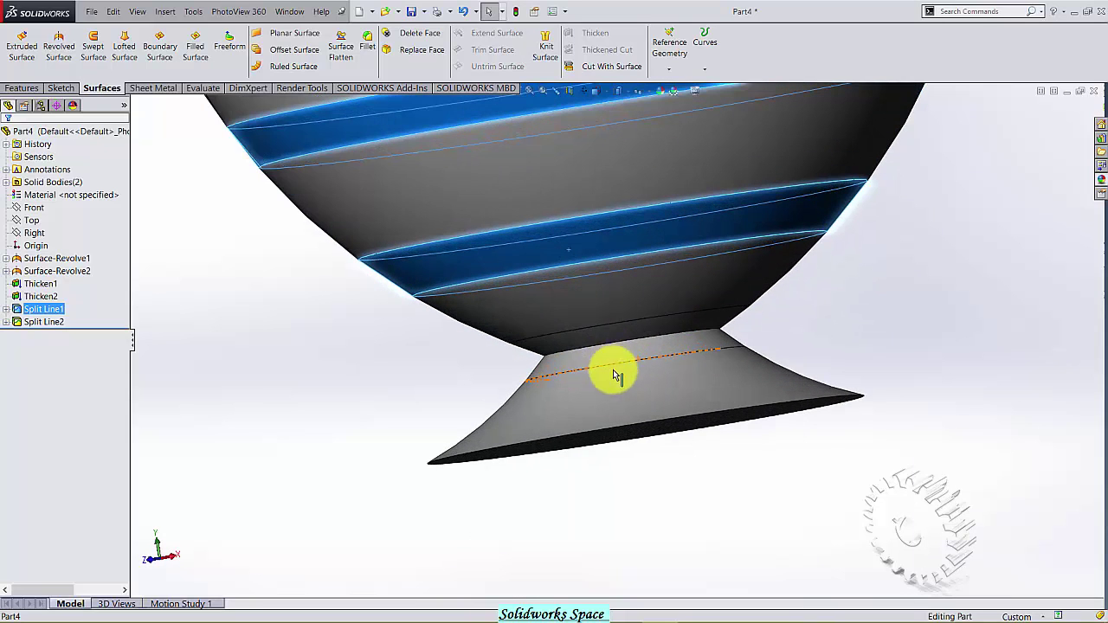
left_click(605, 355, "ctrl")
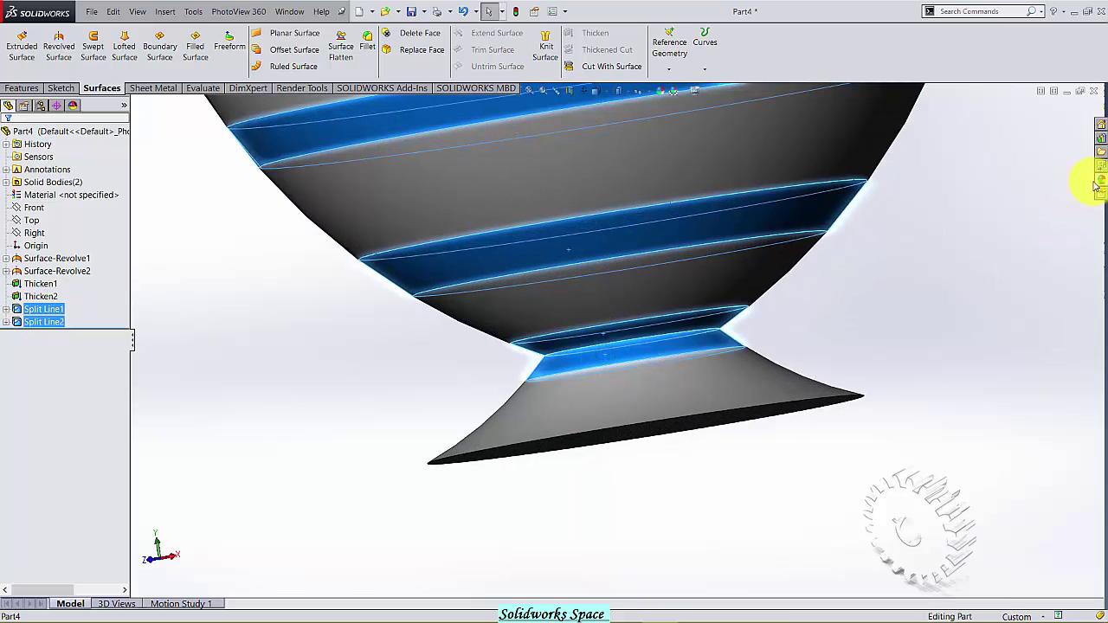
- Apply polished gold to the selected bands and orbit to check them
left_click(1098, 180)
right_click(977, 344)
left_click(1002, 351)
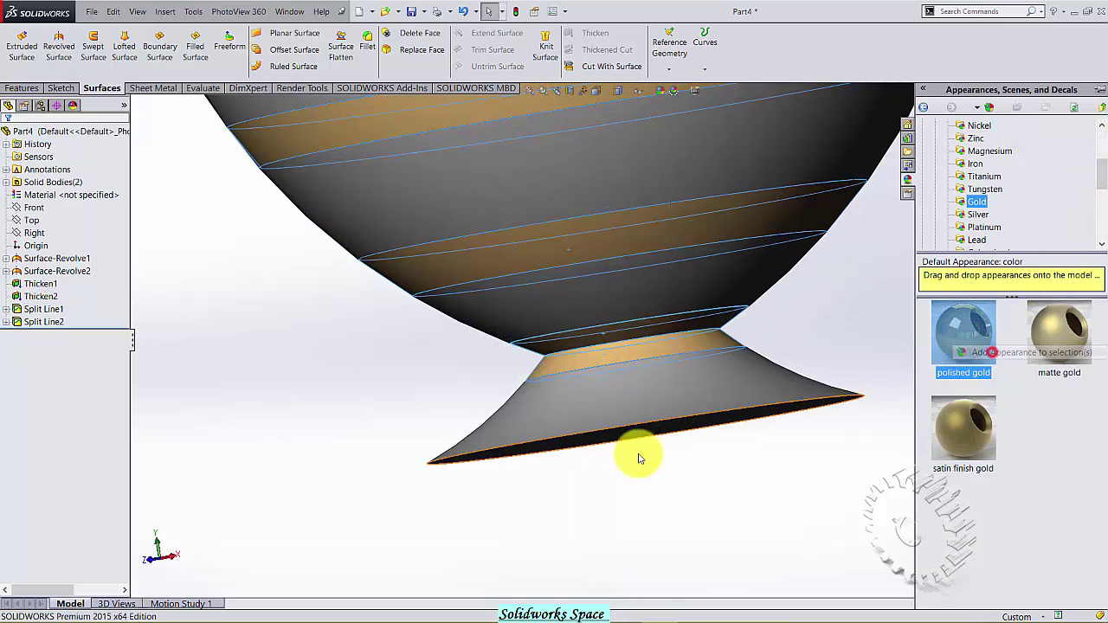
scroll(375, 399, "up", 5)
middle_click_drag(376, 398, 321, 335)
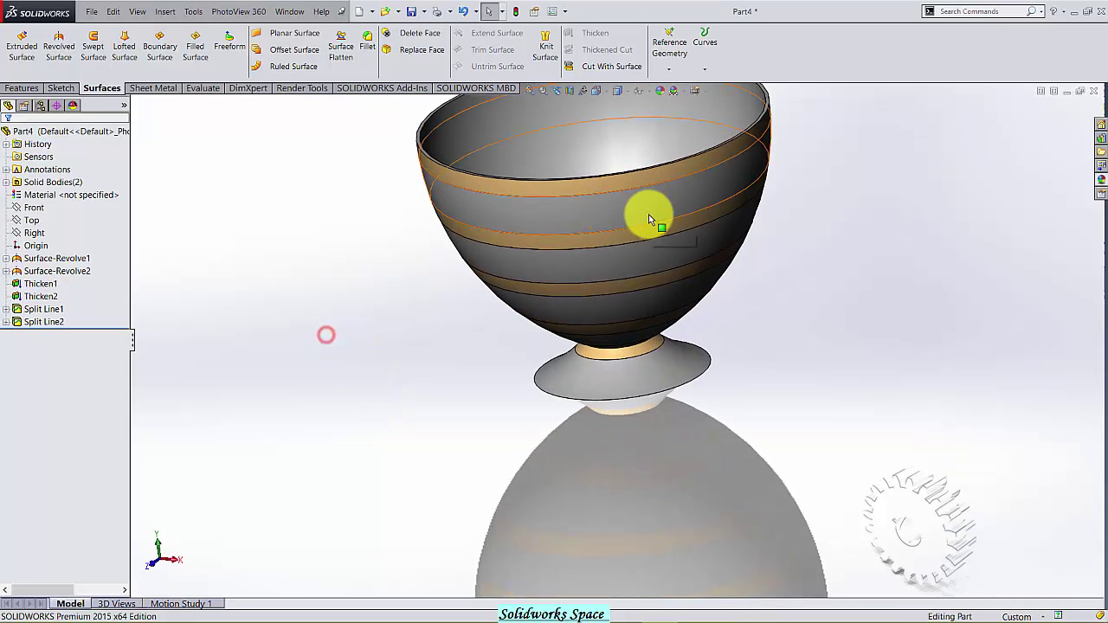
- Drag clear thick glass from the Glass appearances onto the bowl's plain bands
left_click(1101, 180)
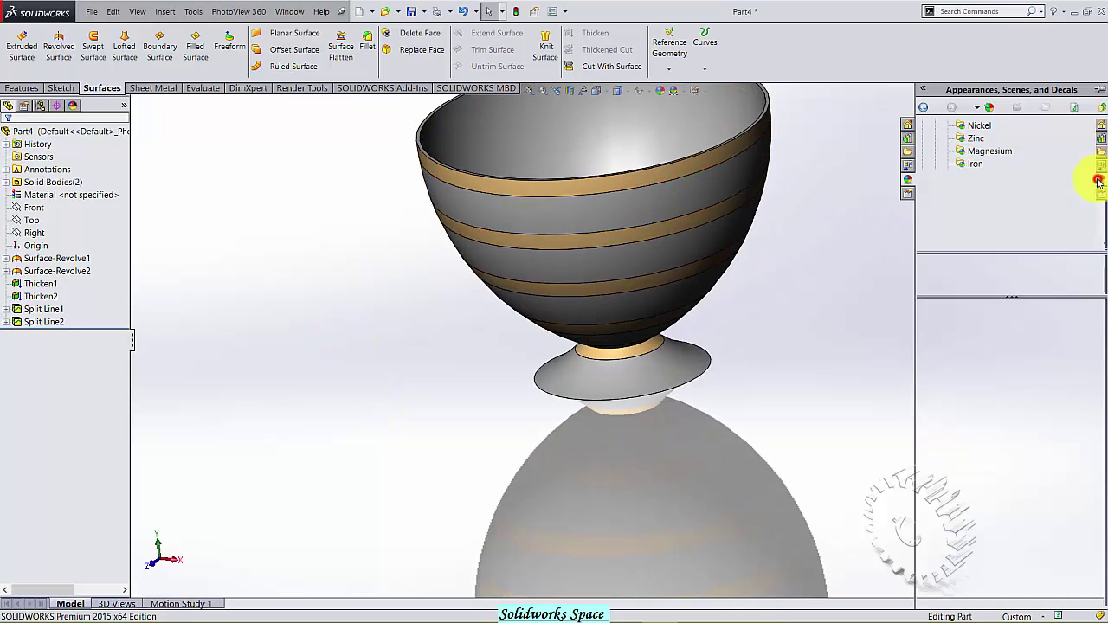
left_click(935, 153)
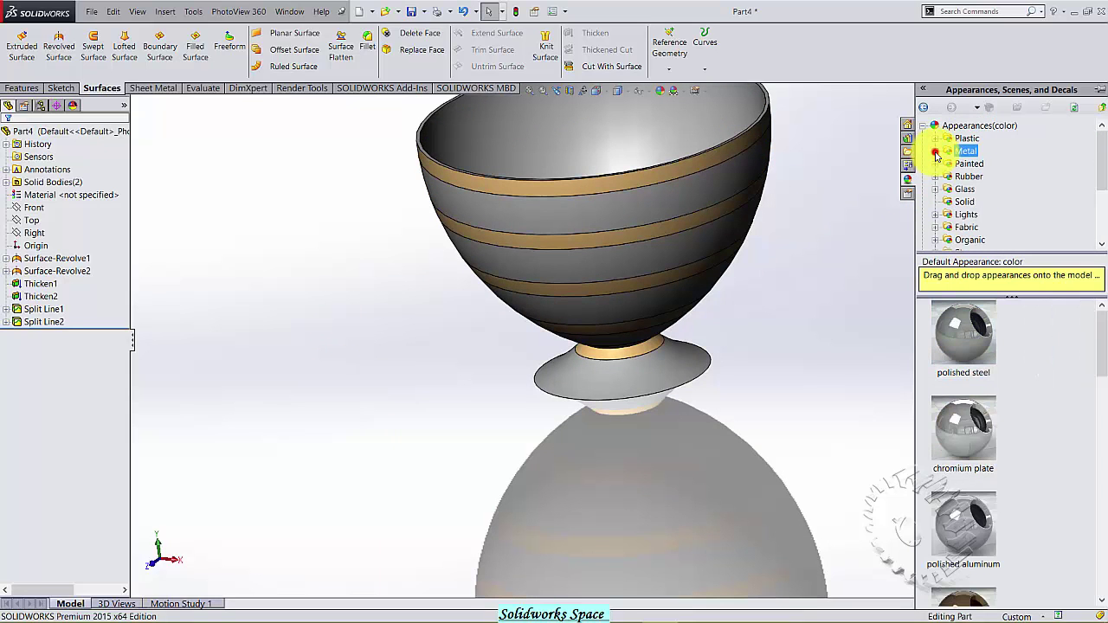
scroll(935, 204, "down", 2)
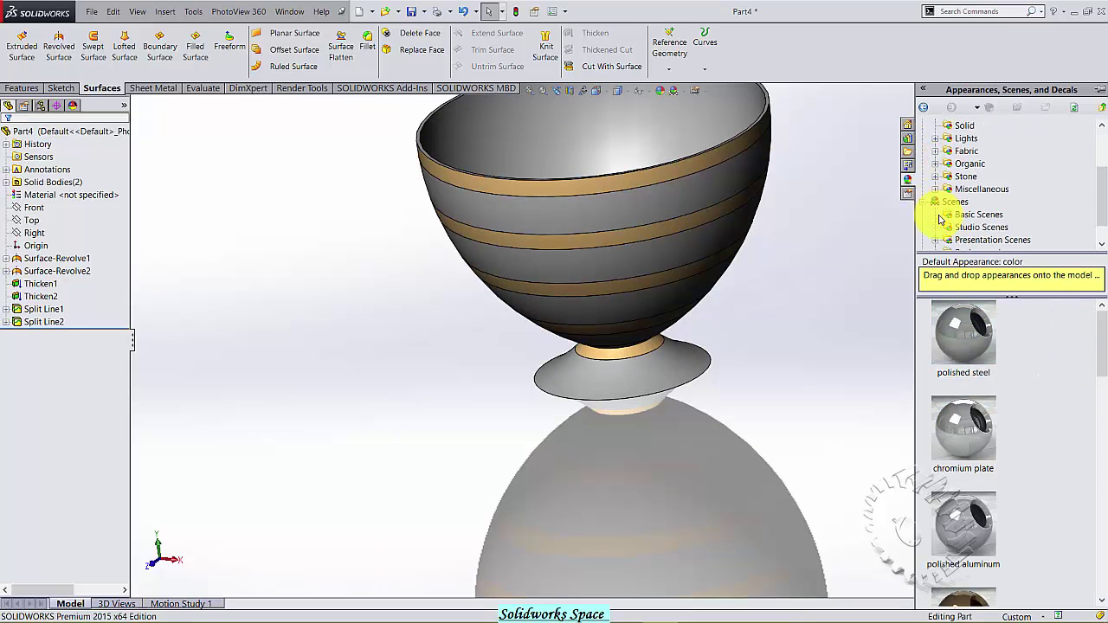
scroll(948, 148, "up", 1)
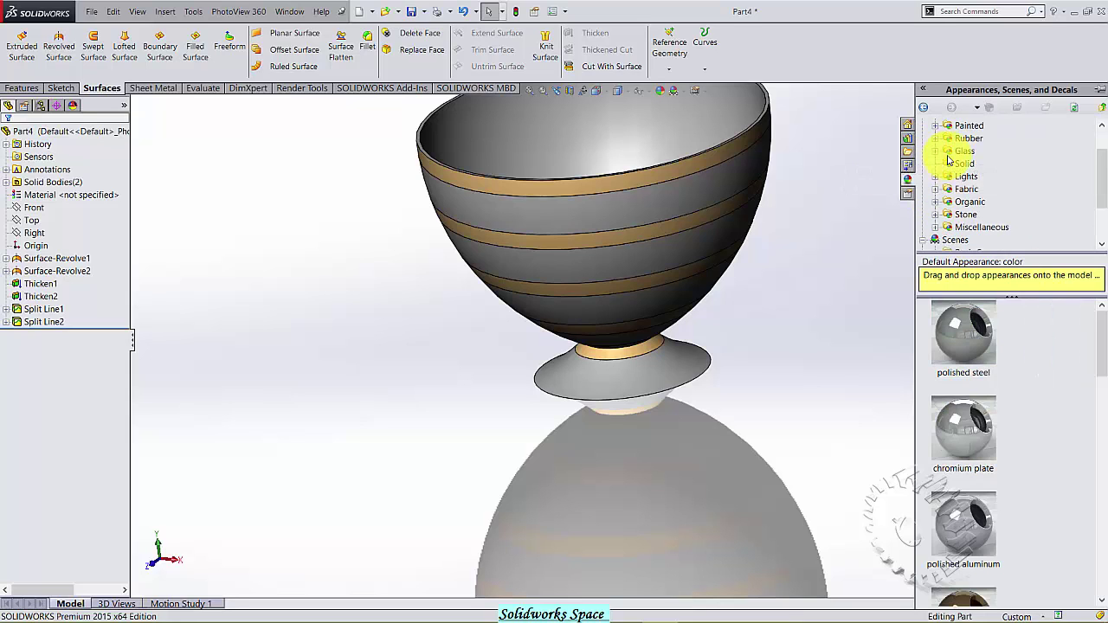
left_click(963, 151)
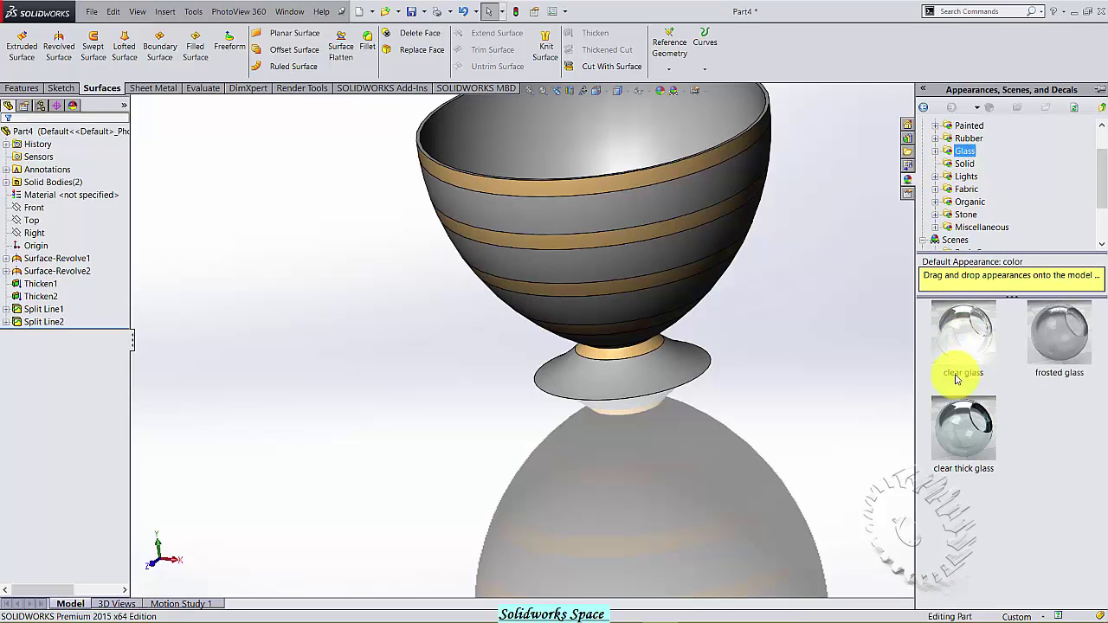
left_click(968, 433)
left_click_drag(683, 246, 620, 256)
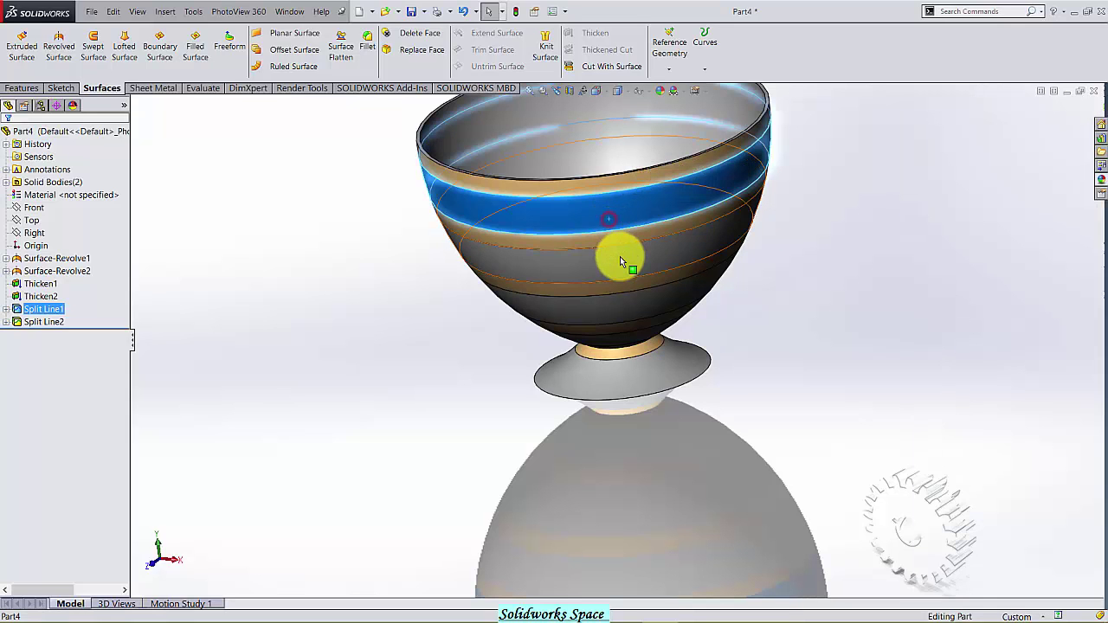
- Add the clear thick glass appearance to the cup's foot
middle_click_drag(718, 304, 628, 328)
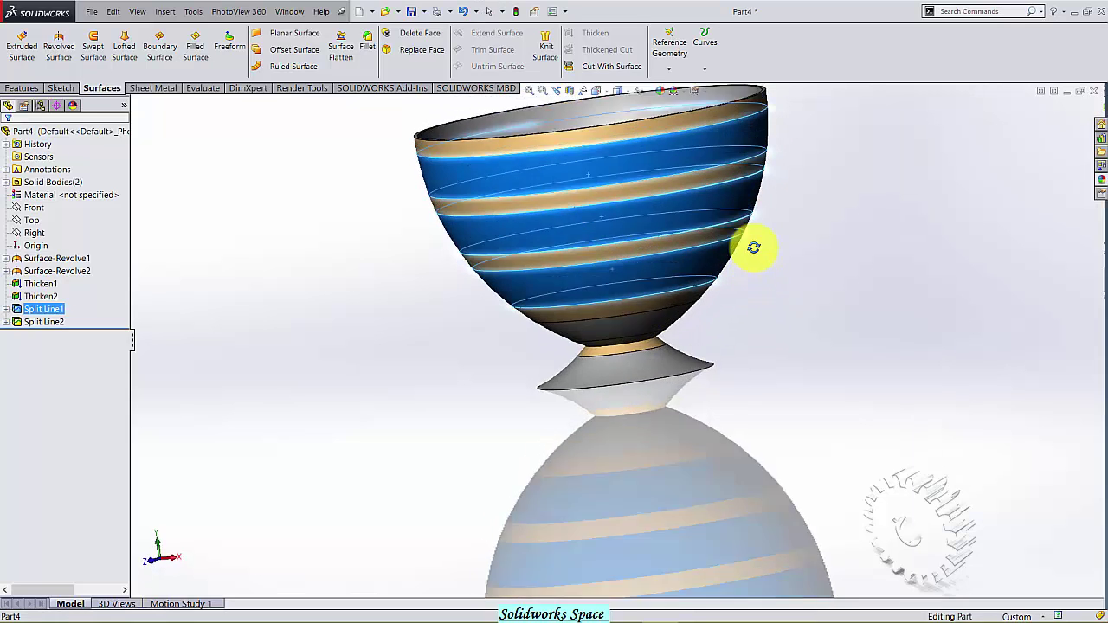
scroll(636, 355, "down", 5)
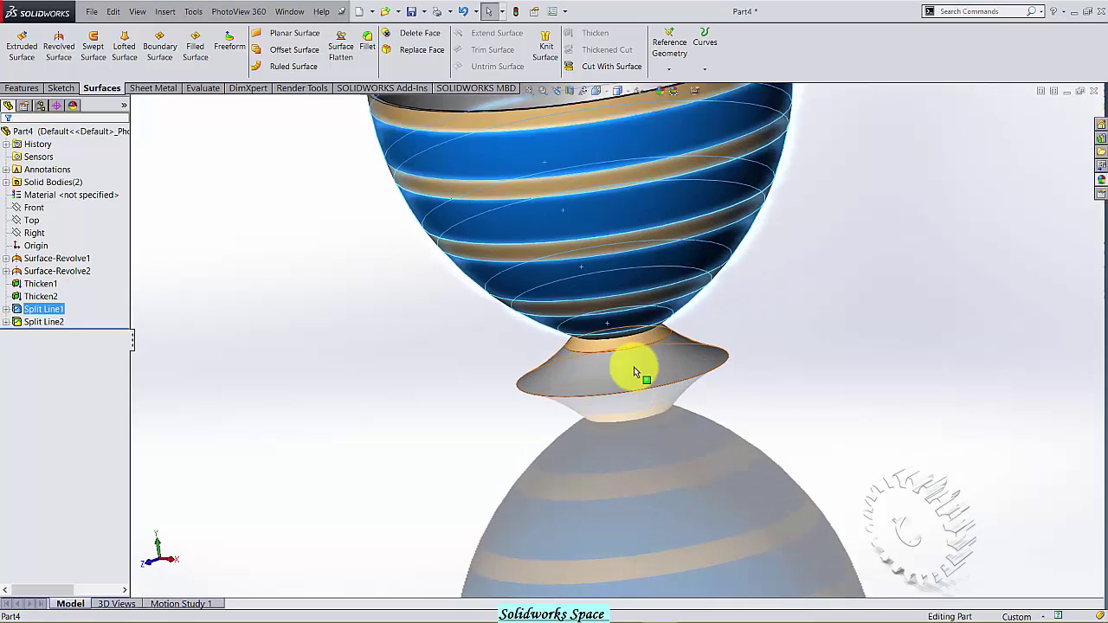
left_click(617, 368, "ctrl")
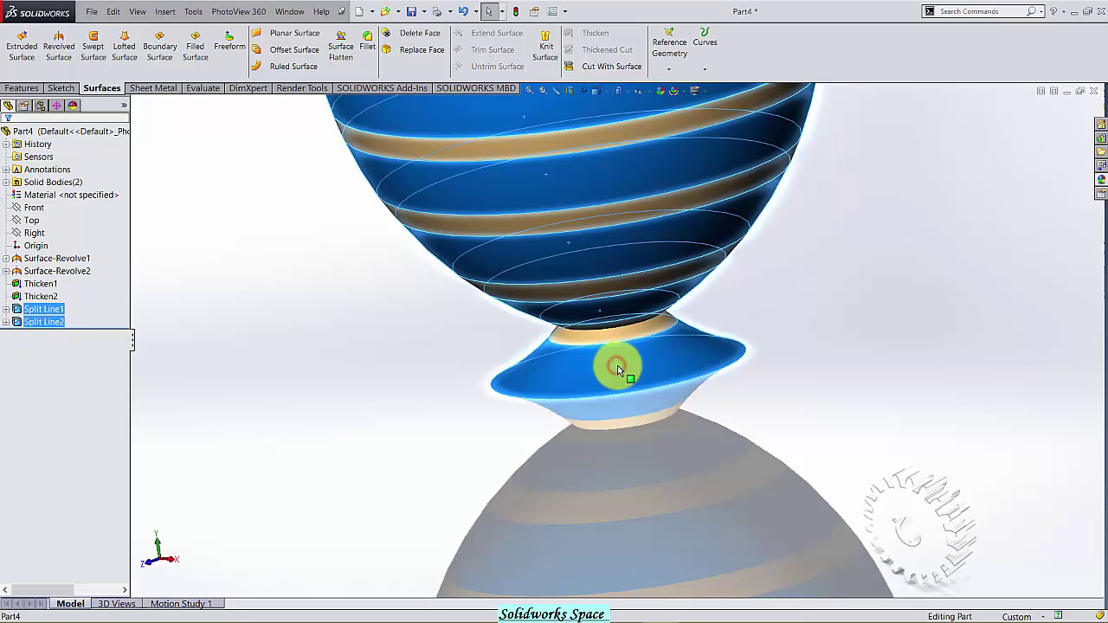
left_click(1101, 185)
right_click(953, 455)
left_click(985, 459)
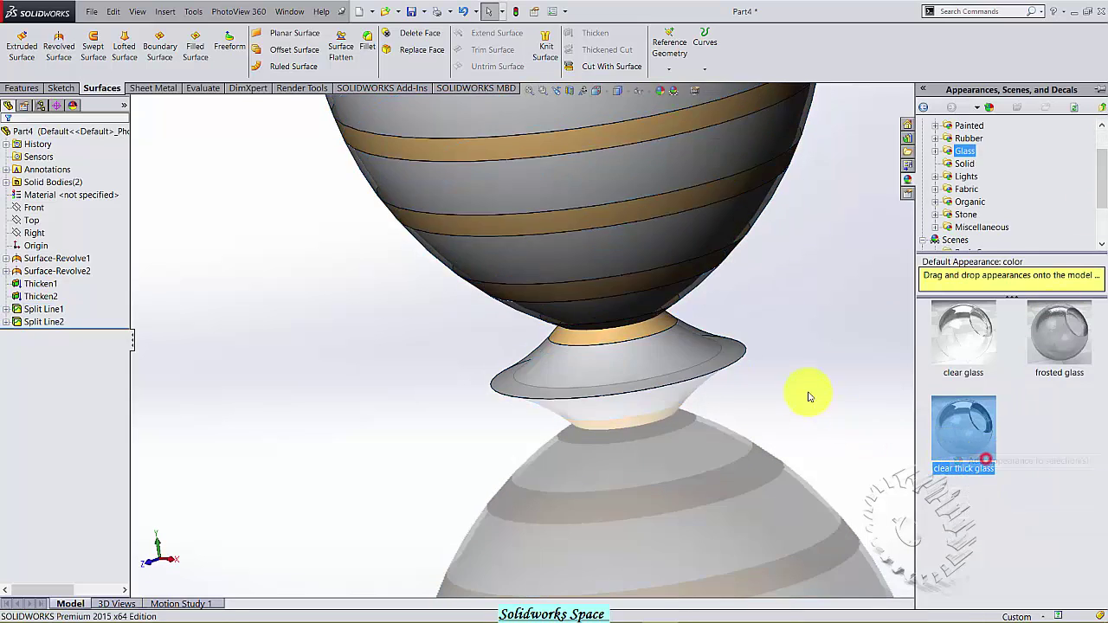
- Orbit to view the bowl from above and select the bowl body
scroll(801, 390, "up", 5)
mouse_move(786, 376)
middle_mouse_down()
mouse_move(761, 252)
mouse_move(836, 257)
middle_mouse_up()
left_click(1103, 181)
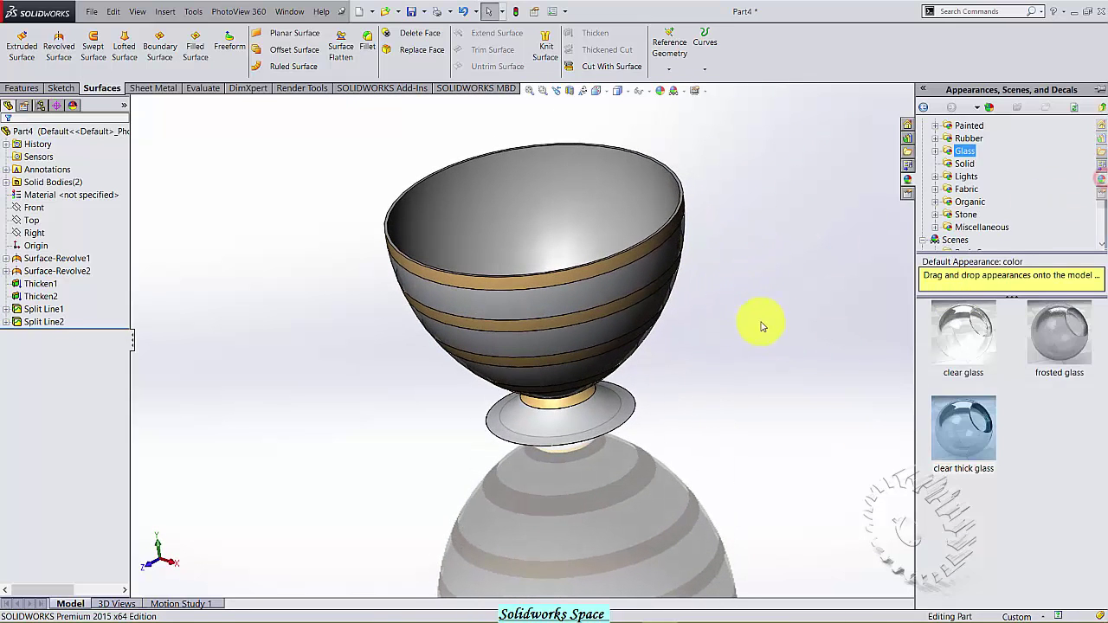
left_click(567, 228)
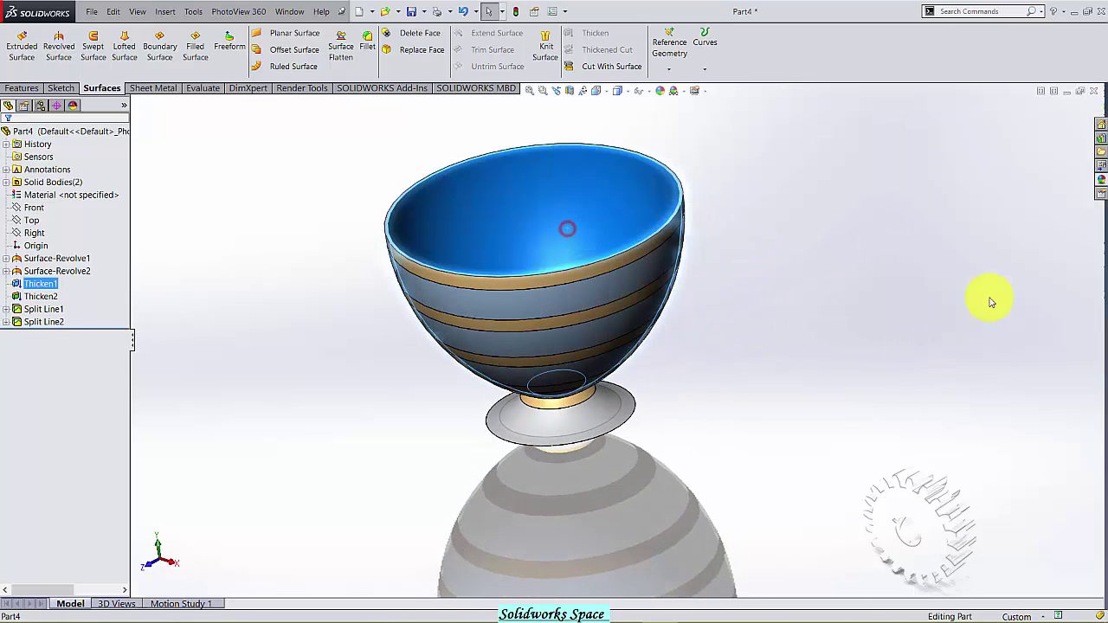
- Apply clear glass to the bowl body and the bowl's inner bottom face
left_click(1100, 182)
left_click(963, 342)
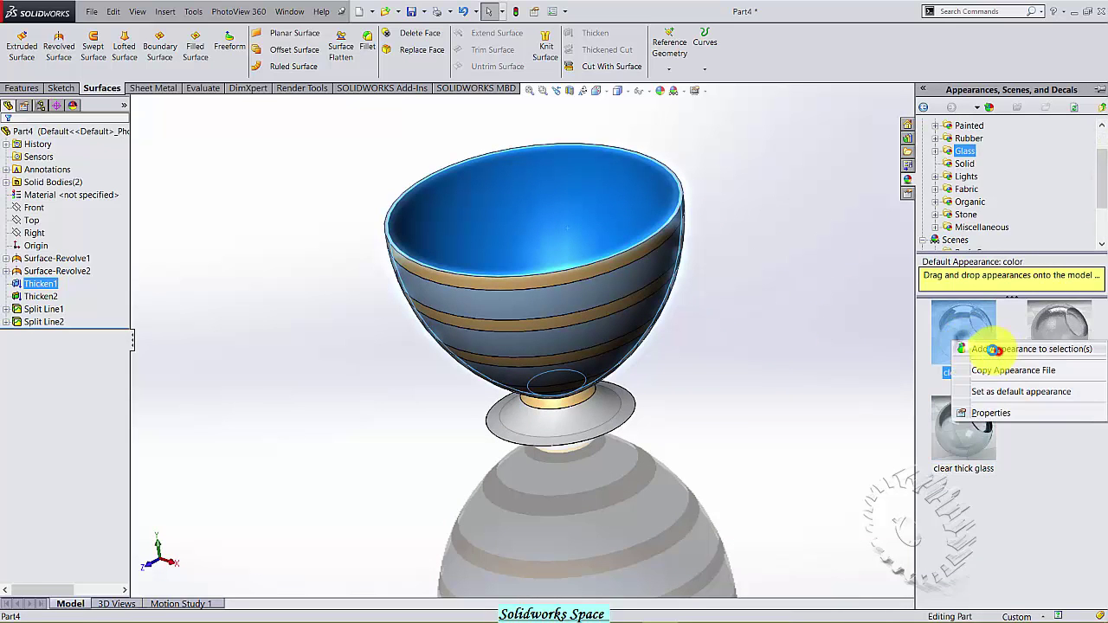
left_click(1008, 349)
mouse_move(787, 237)
middle_mouse_down()
mouse_move(808, 245)
mouse_move(779, 286)
mouse_move(754, 372)
mouse_move(789, 300)
mouse_move(556, 341)
mouse_move(350, 300)
mouse_move(363, 314)
mouse_move(718, 267)
middle_mouse_up()
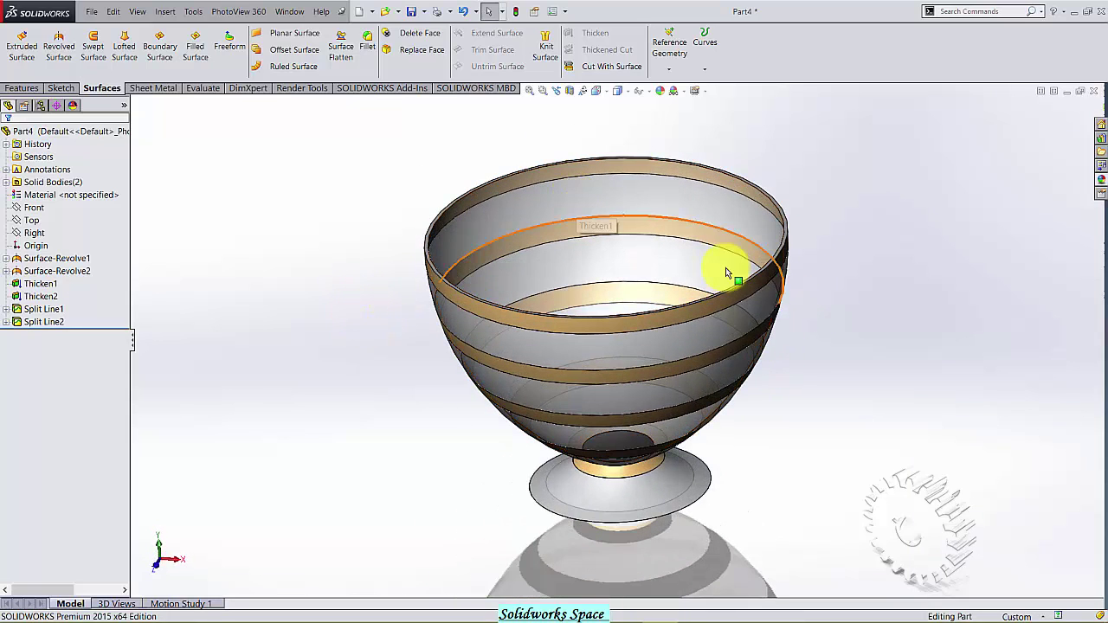
middle_click_drag(293, 338, 286, 433)
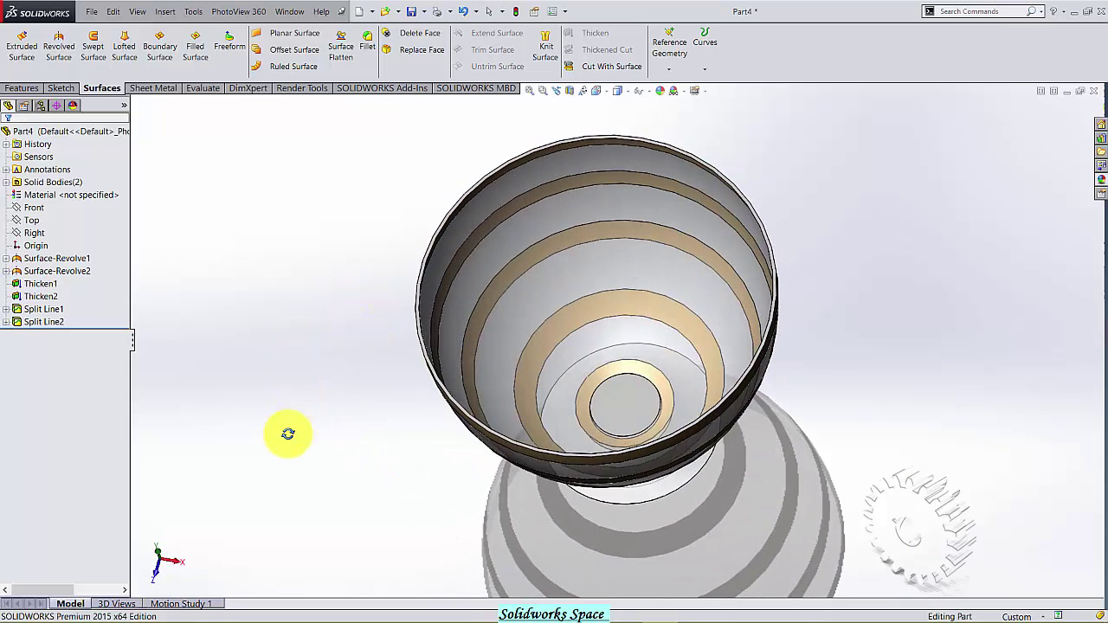
left_click(626, 403)
left_click(1101, 181)
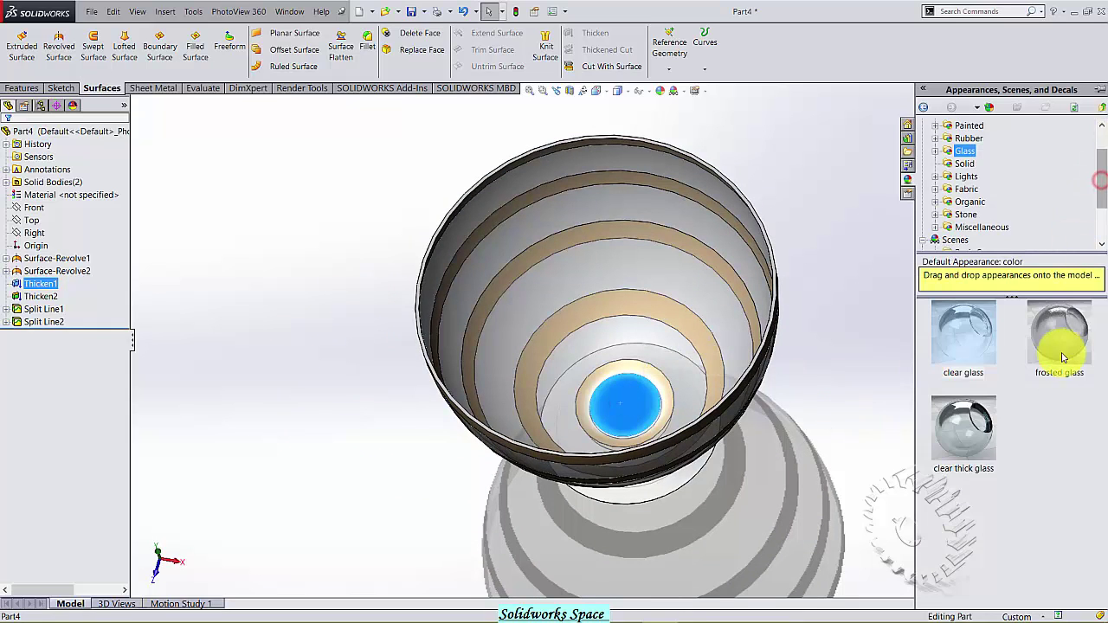
right_click(961, 347)
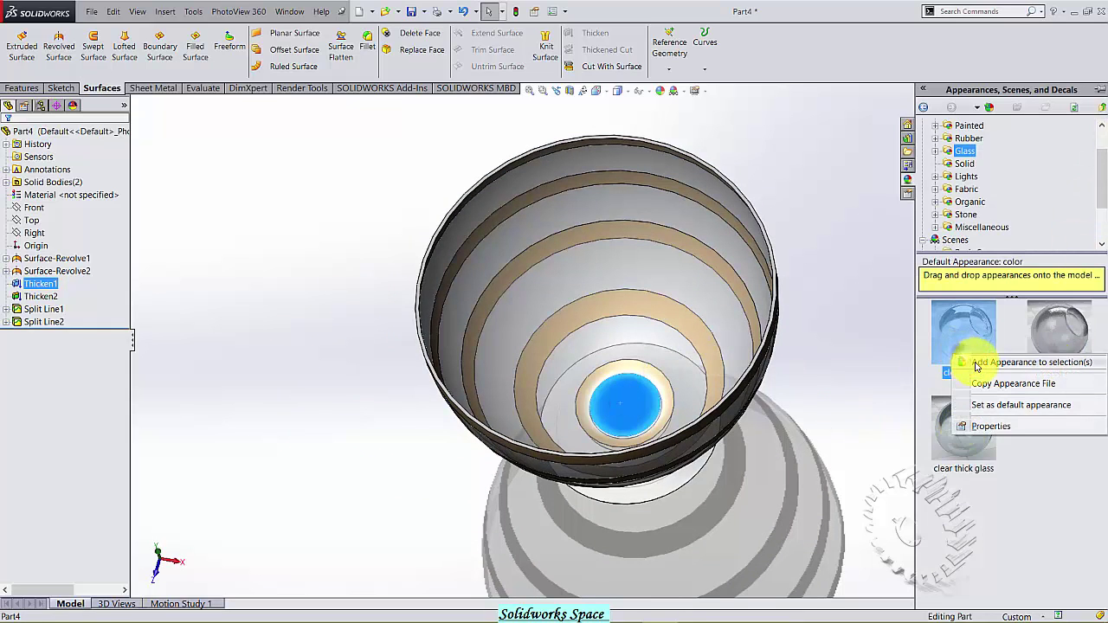
left_click(974, 355)
- Orbit around the cup, selecting the bowl body and then the base's bottom face
left_click(850, 335)
mouse_move(828, 268)
middle_mouse_down()
mouse_move(823, 227)
mouse_move(804, 381)
middle_mouse_up()
scroll(606, 389, "down", 3)
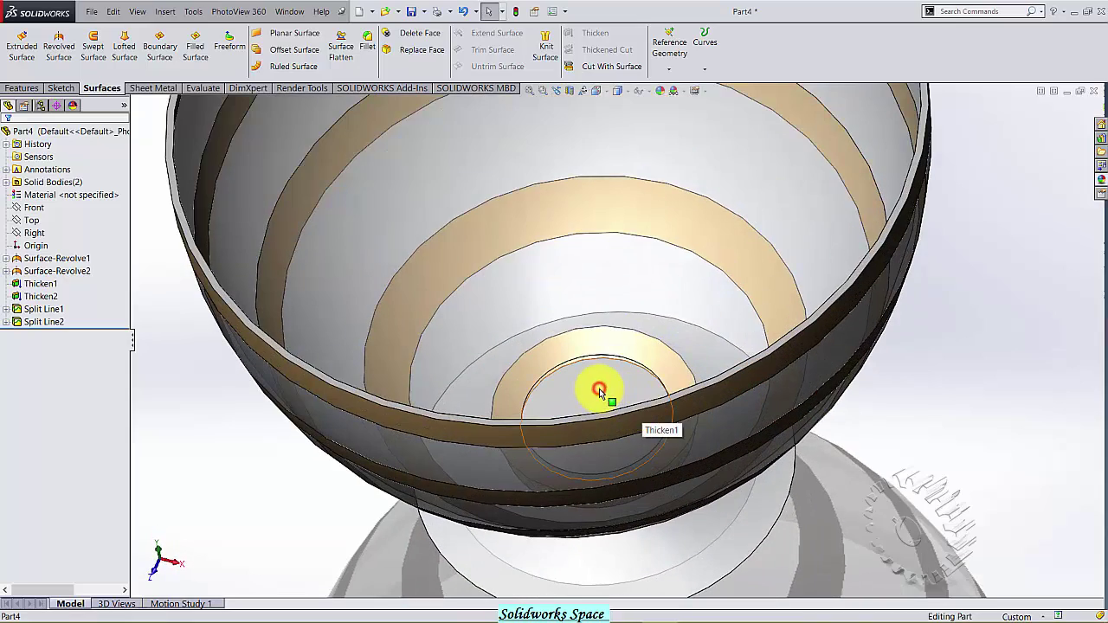
left_click(606, 389)
scroll(606, 389, "up", 3)
mouse_move(1017, 356)
middle_mouse_down()
mouse_move(948, 188)
mouse_move(947, 329)
mouse_move(923, 458)
mouse_move(832, 481)
middle_mouse_up()
left_click(638, 510)
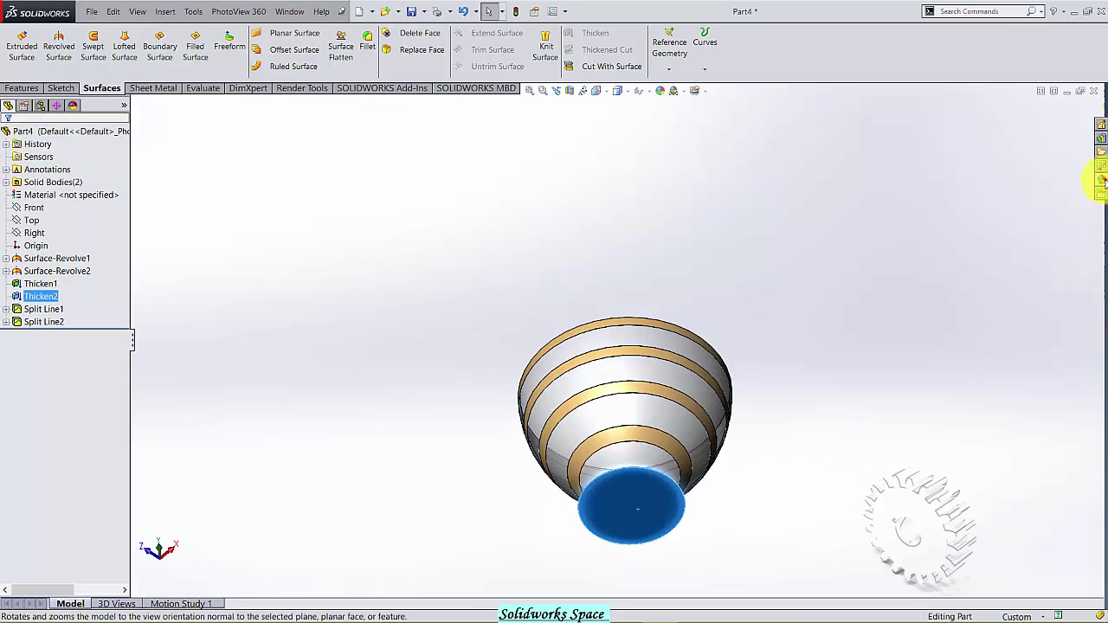
- Add clear thick glass to the base's bottom face
left_click(1102, 181)
right_click(970, 440)
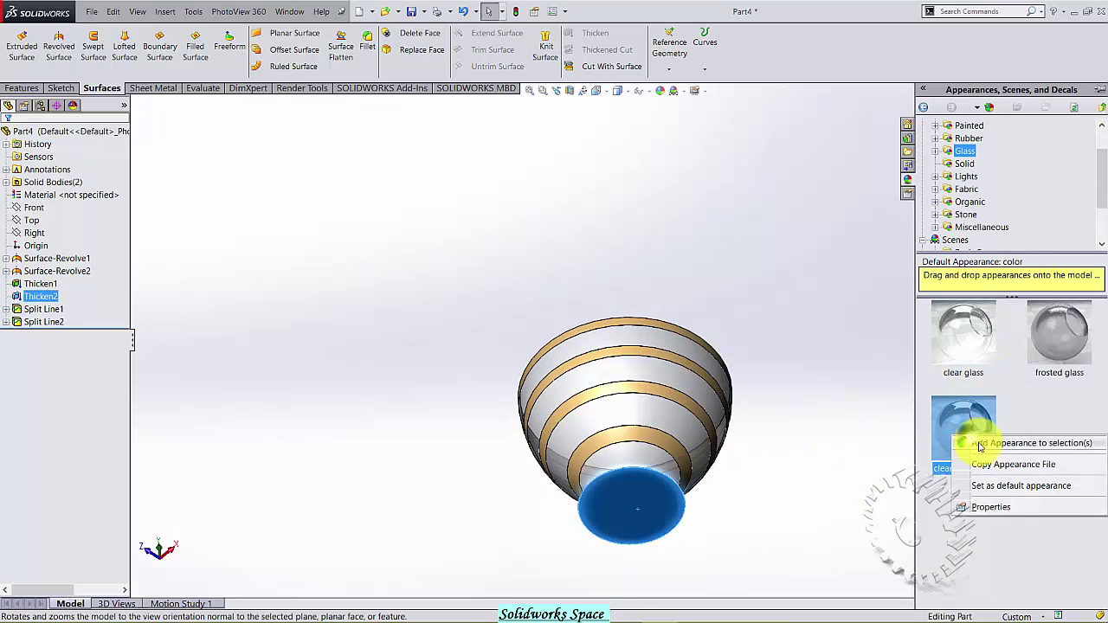
left_click(981, 443)
left_click(796, 436)
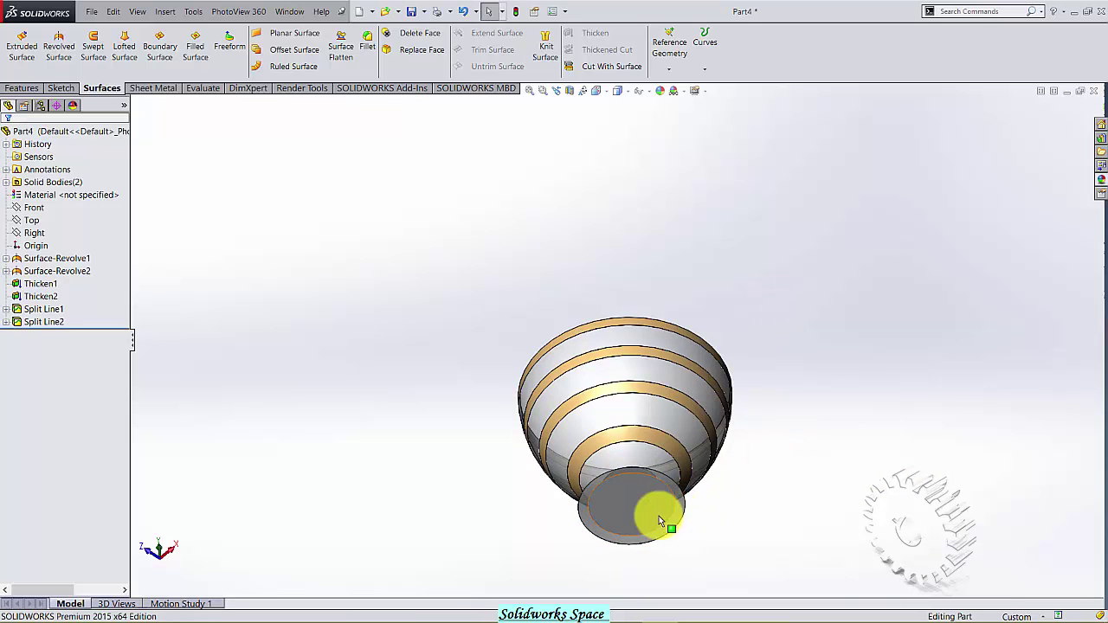
left_click(633, 503)
- Add clear thick glass to the base's top face
mouse_move(632, 511)
middle_mouse_down()
mouse_move(643, 575)
mouse_move(667, 559)
middle_mouse_up()
scroll(643, 447, "down", 3)
scroll(635, 482, "down", 2)
scroll(637, 495, "down", 2)
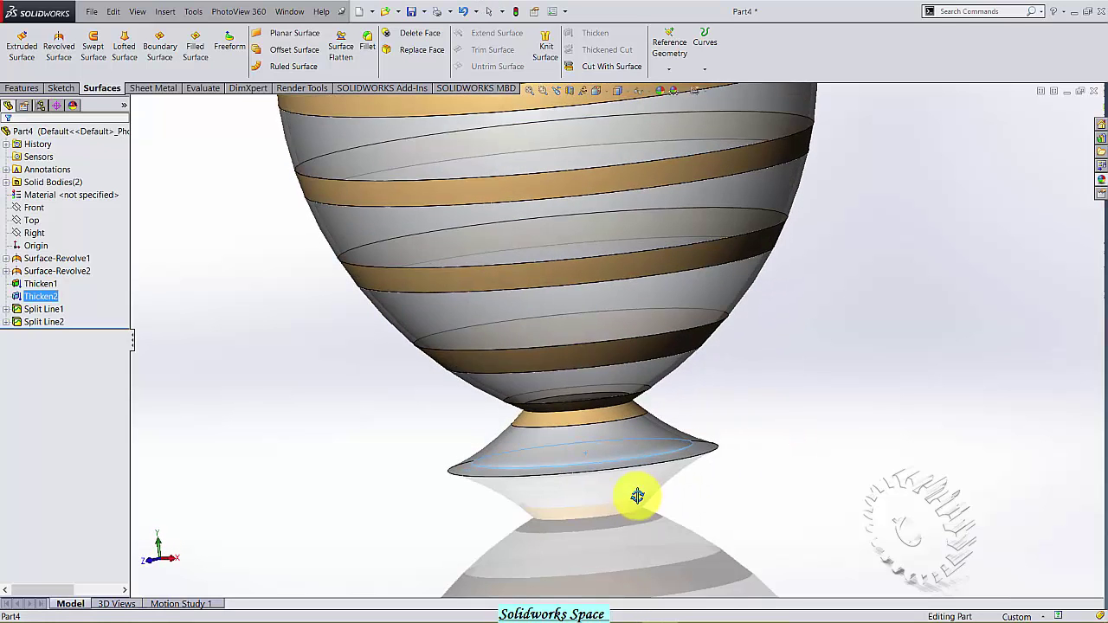
middle_click_drag(638, 495, 618, 493)
left_click(610, 460)
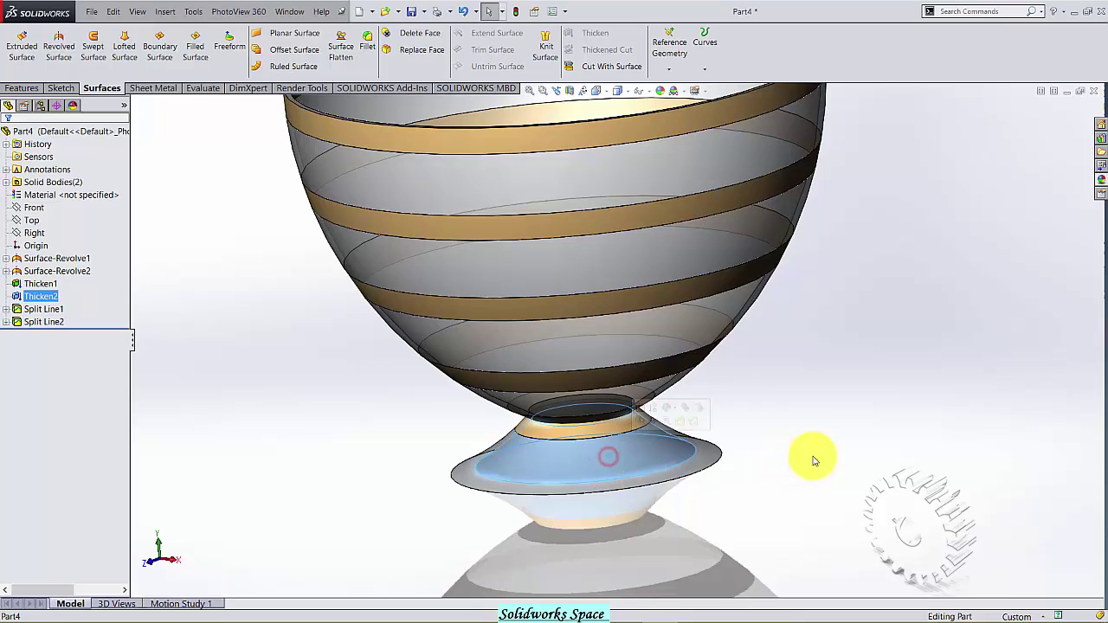
left_click(1097, 185)
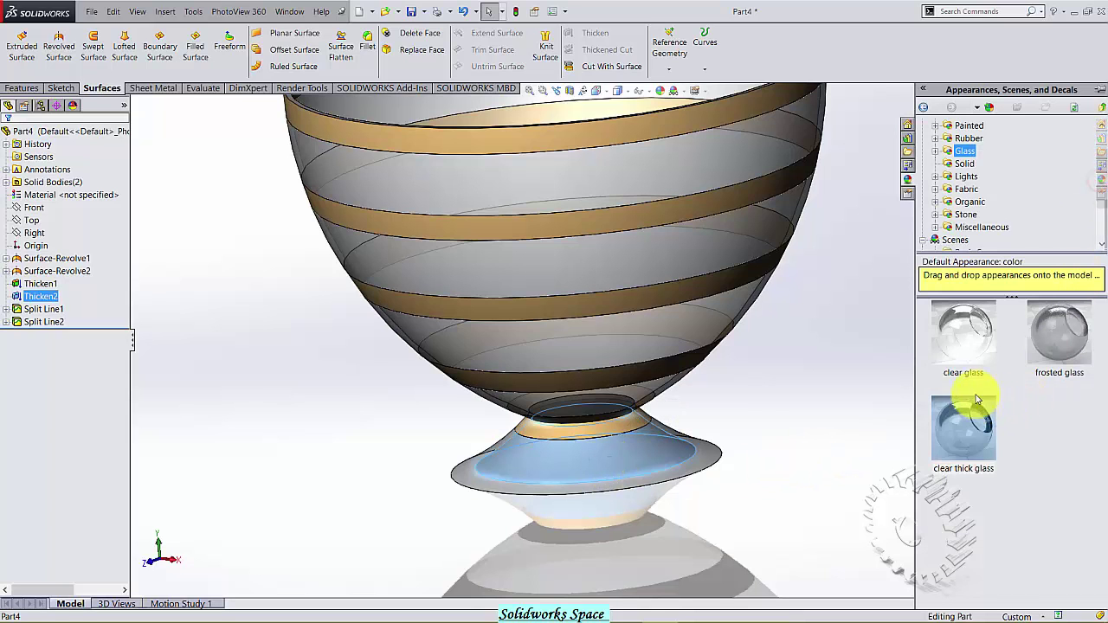
right_click(959, 439)
left_click(965, 442)
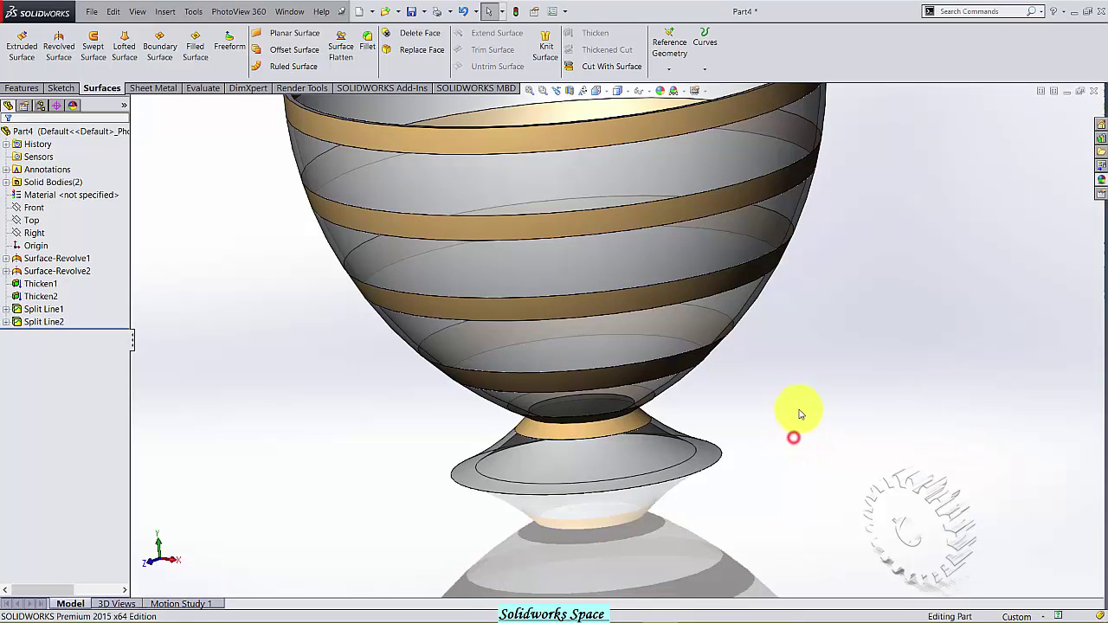
- Add clear thick glass to the circular face under the base
mouse_move(791, 411)
middle_mouse_down()
mouse_move(816, 499)
mouse_move(806, 545)
mouse_move(780, 356)
mouse_move(733, 217)
mouse_move(804, 321)
mouse_move(692, 453)
middle_mouse_up()
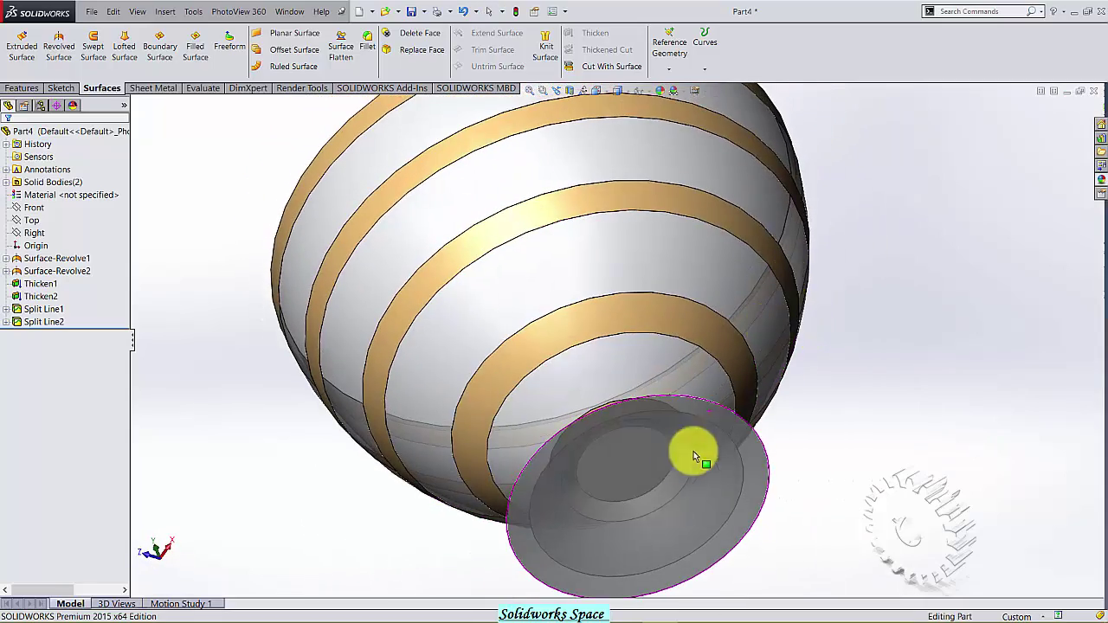
left_click(620, 468)
left_click(1101, 178)
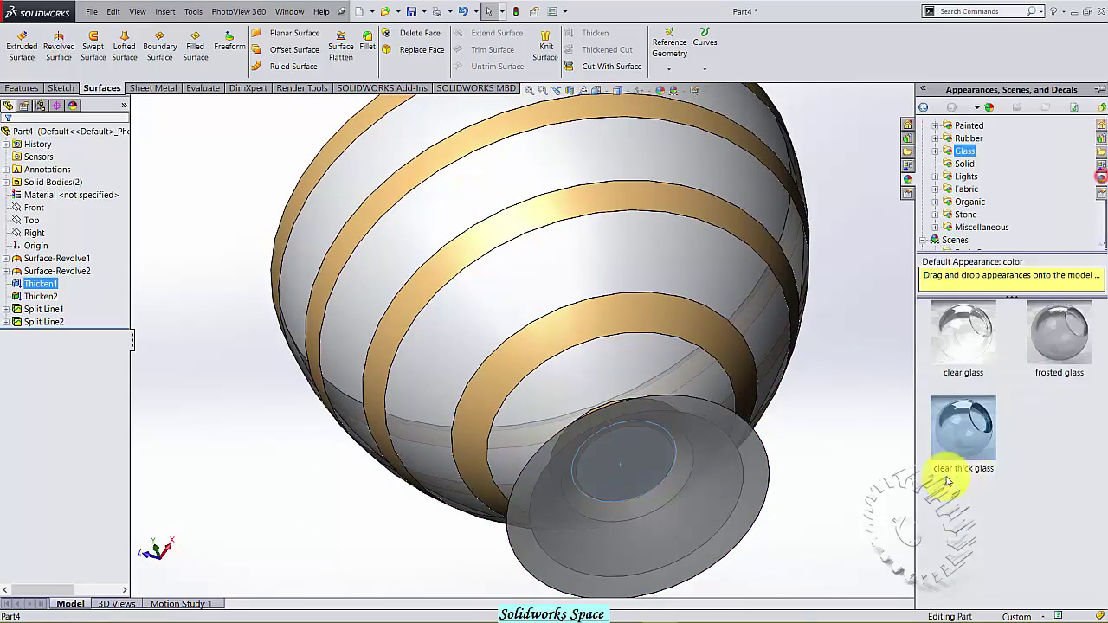
right_click(952, 443)
left_click(978, 439)
mouse_move(791, 389)
middle_mouse_down()
mouse_move(848, 366)
mouse_move(884, 376)
mouse_move(875, 384)
mouse_move(892, 316)
mouse_move(876, 387)
mouse_move(881, 329)
mouse_move(655, 297)
mouse_move(730, 372)
mouse_move(762, 326)
mouse_move(422, 331)
mouse_move(482, 367)
mouse_move(310, 309)
mouse_move(644, 390)
middle_mouse_up()
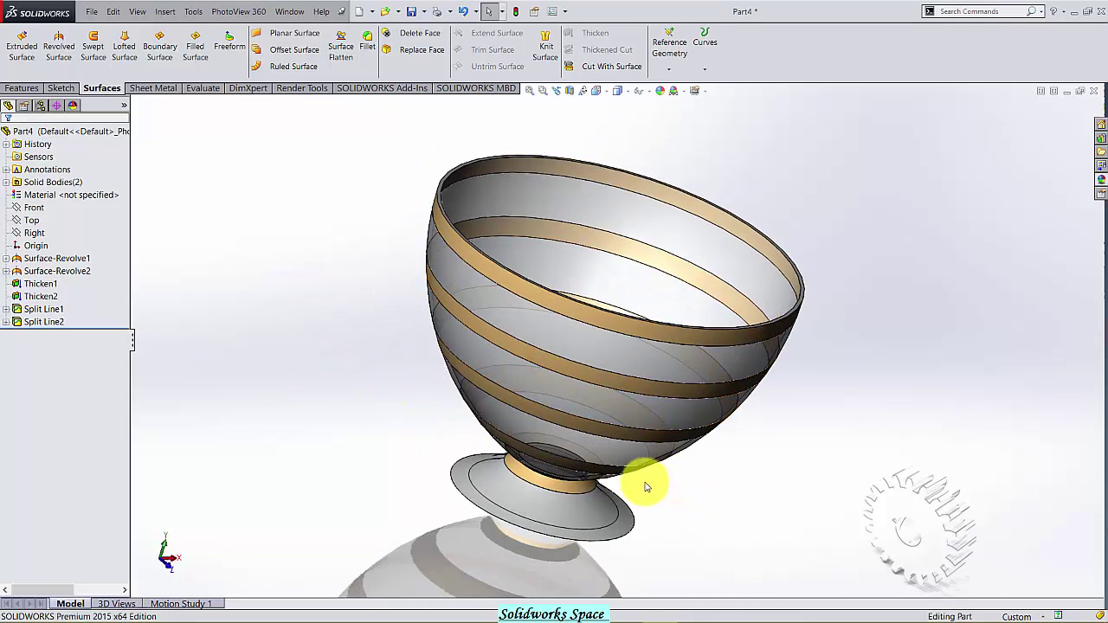
mouse_move(645, 486)
middle_mouse_down()
mouse_move(878, 407)
mouse_move(791, 383)
mouse_move(804, 359)
mouse_move(463, 327)
middle_mouse_up()
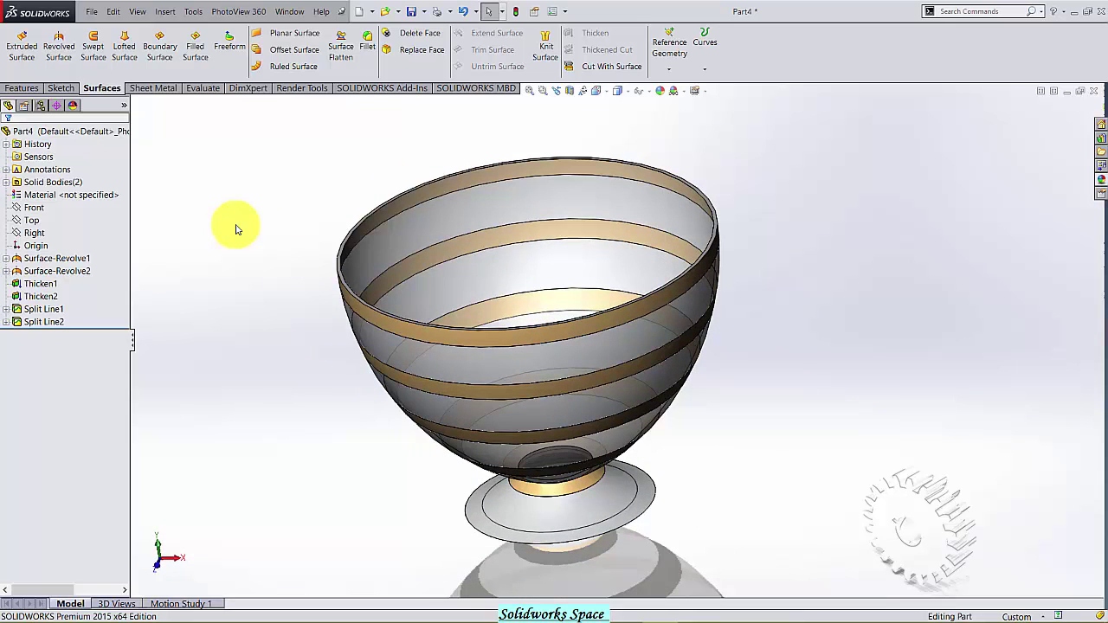
key("ctrl+s")
type("Ice Cream Cup")
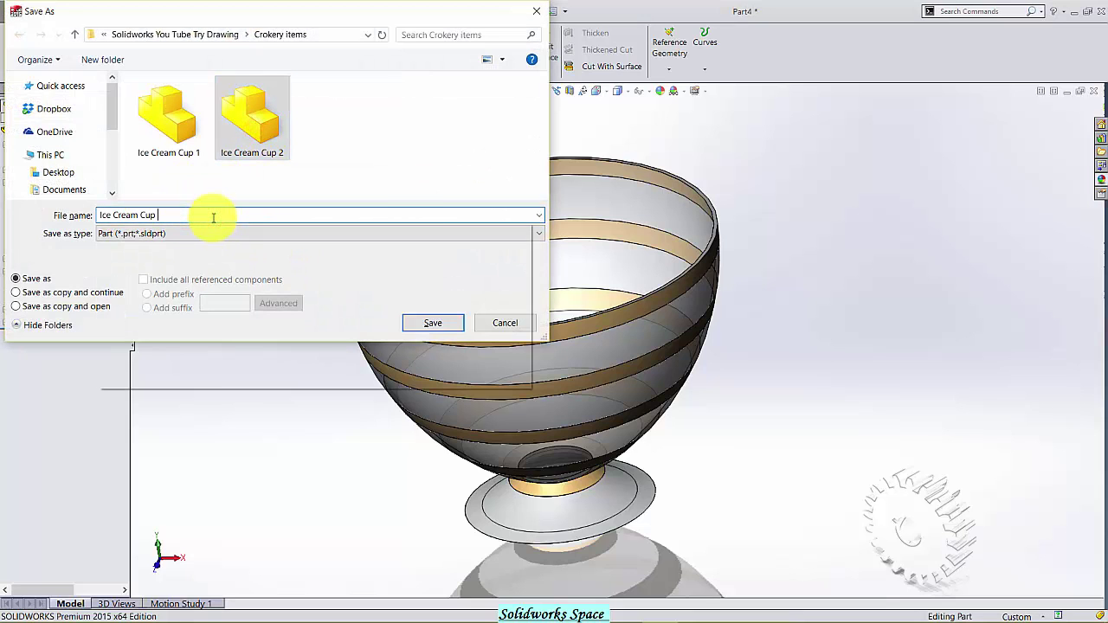
- Finish the file name 'Ice Cream Cup 3' and confirm the save
type("3")
key("Return")
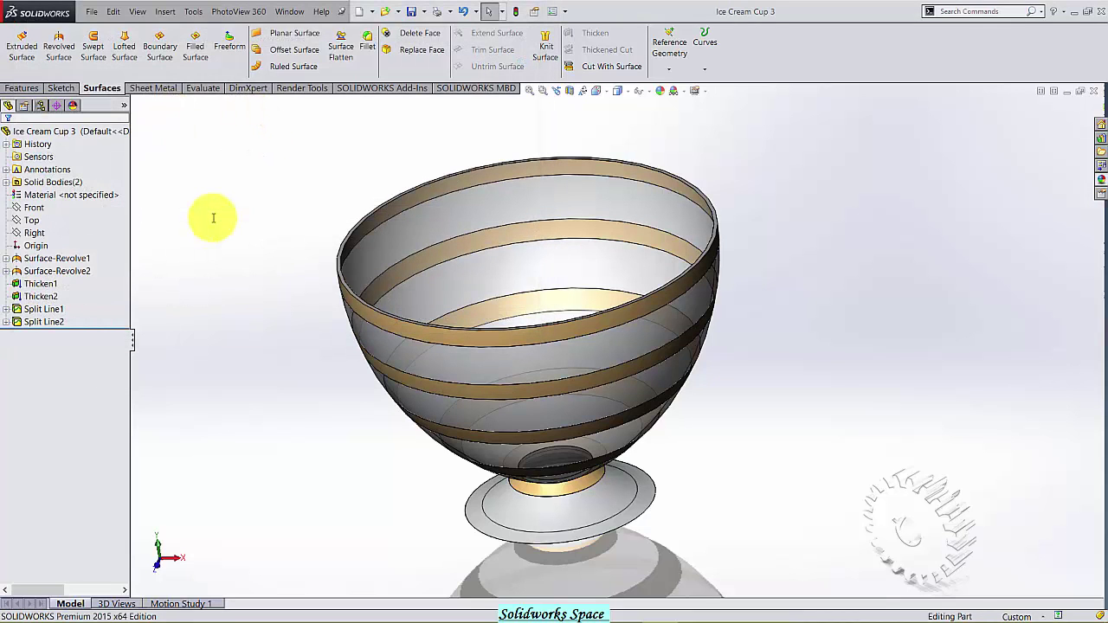